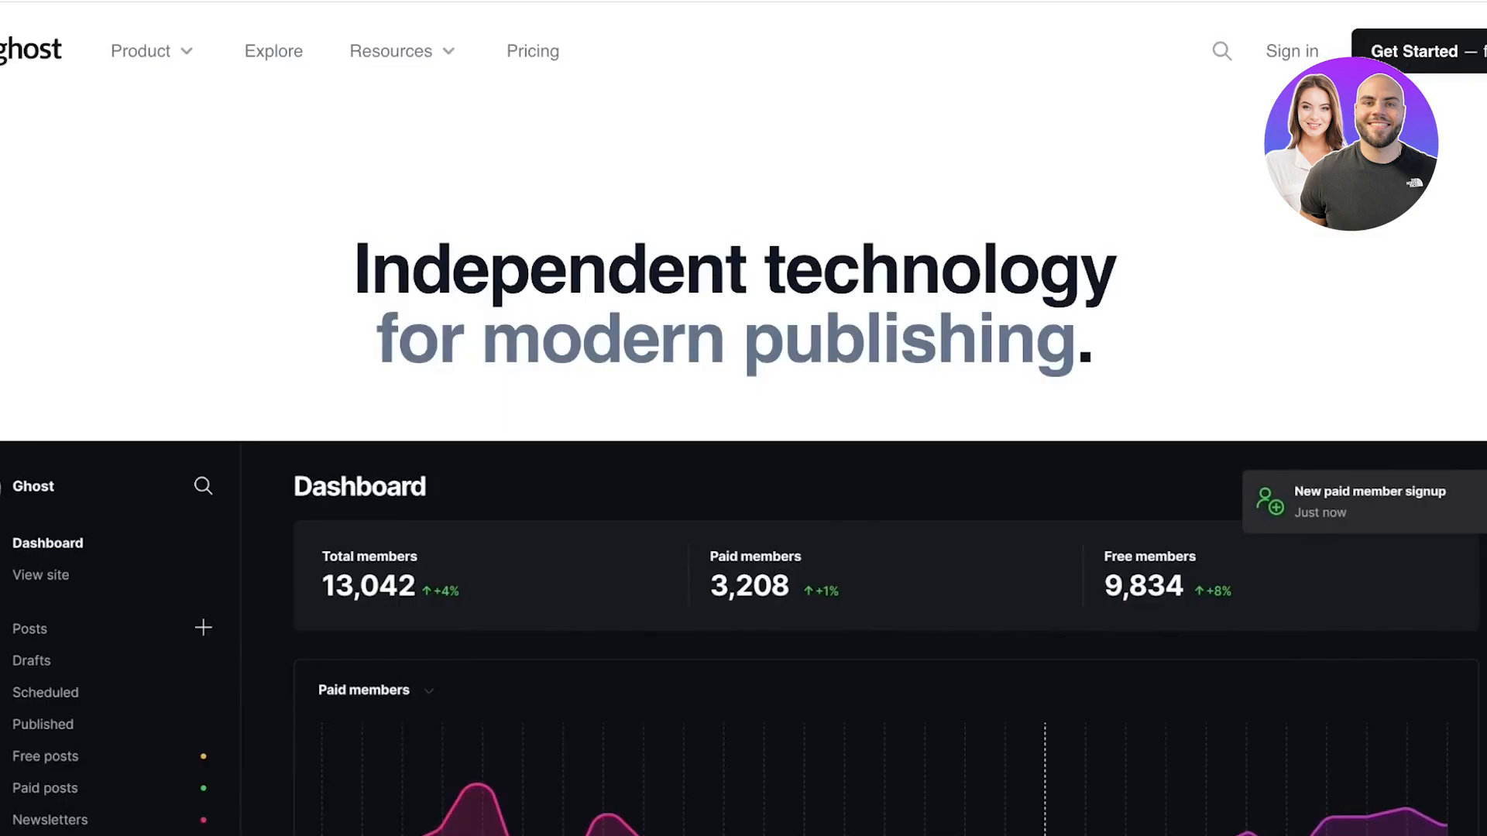
Step: Scroll through the Ghost product homepage to review its features before signing up
scroll(744, 418, down, 4)
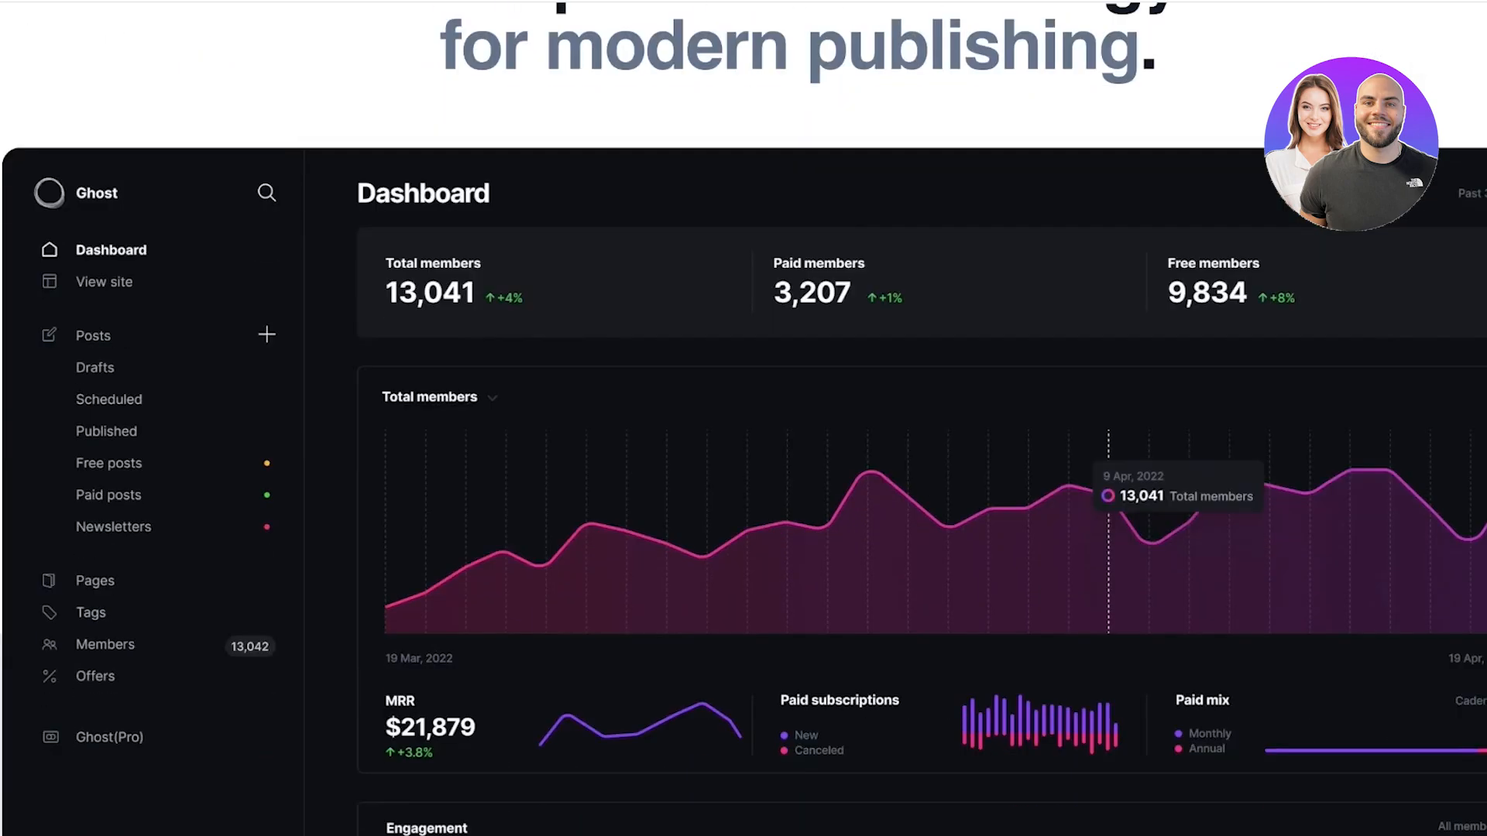
scroll(744, 418, down, 9)
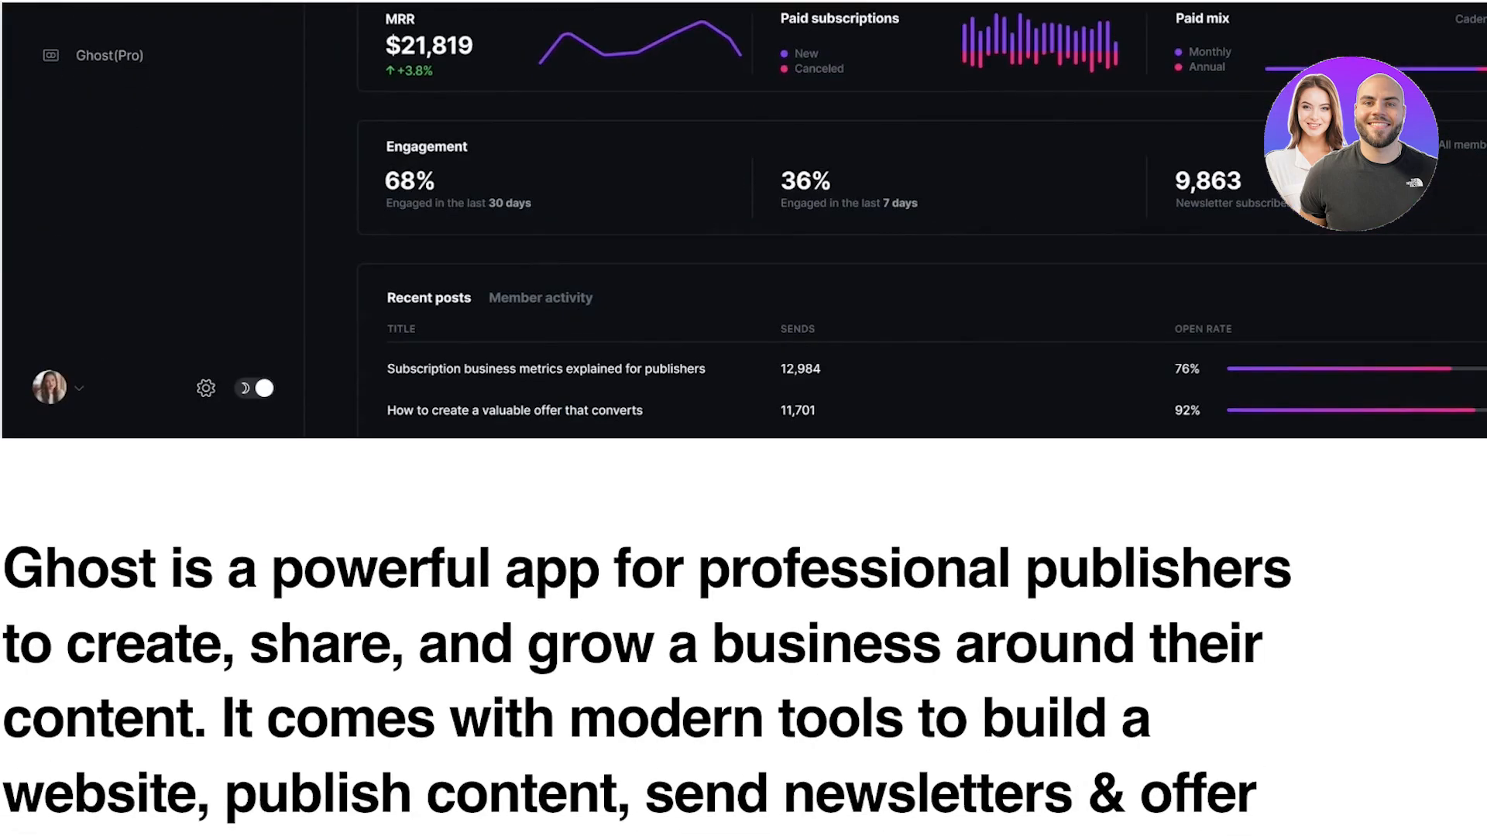
scroll(743, 418, down, 3)
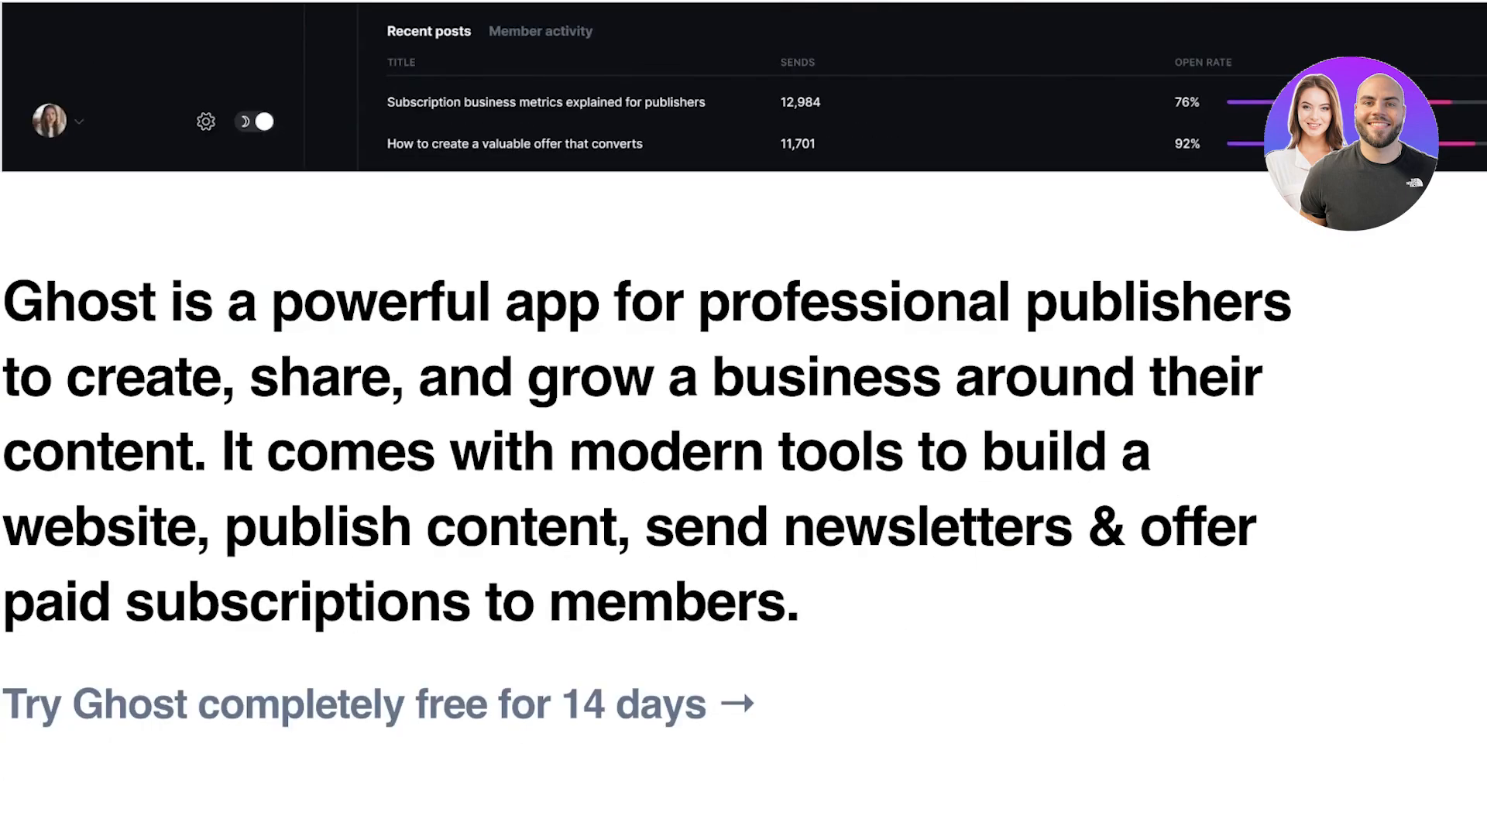
scroll(743, 418, down, 3)
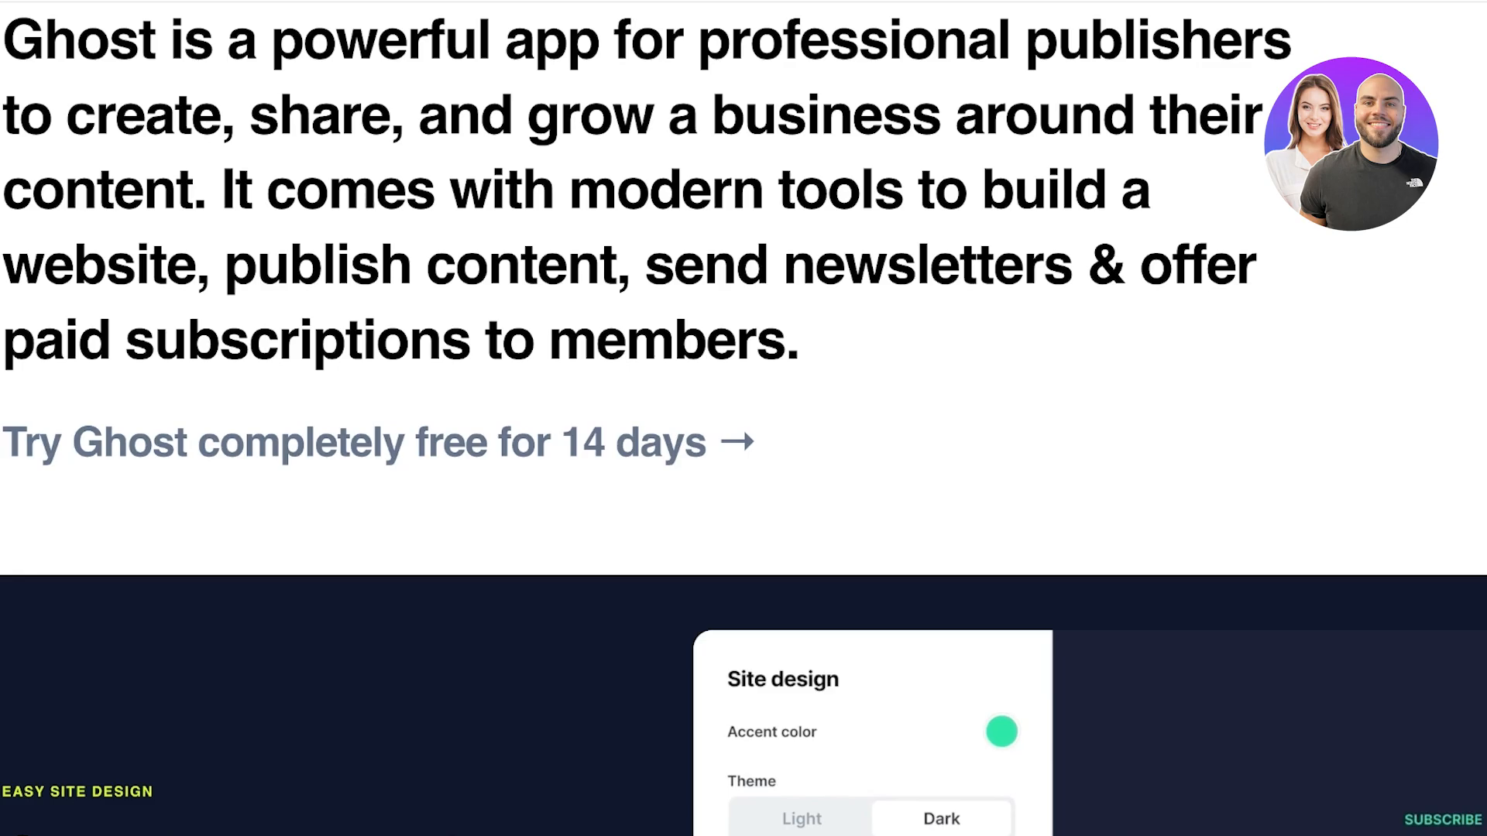
scroll(743, 419, down, 15)
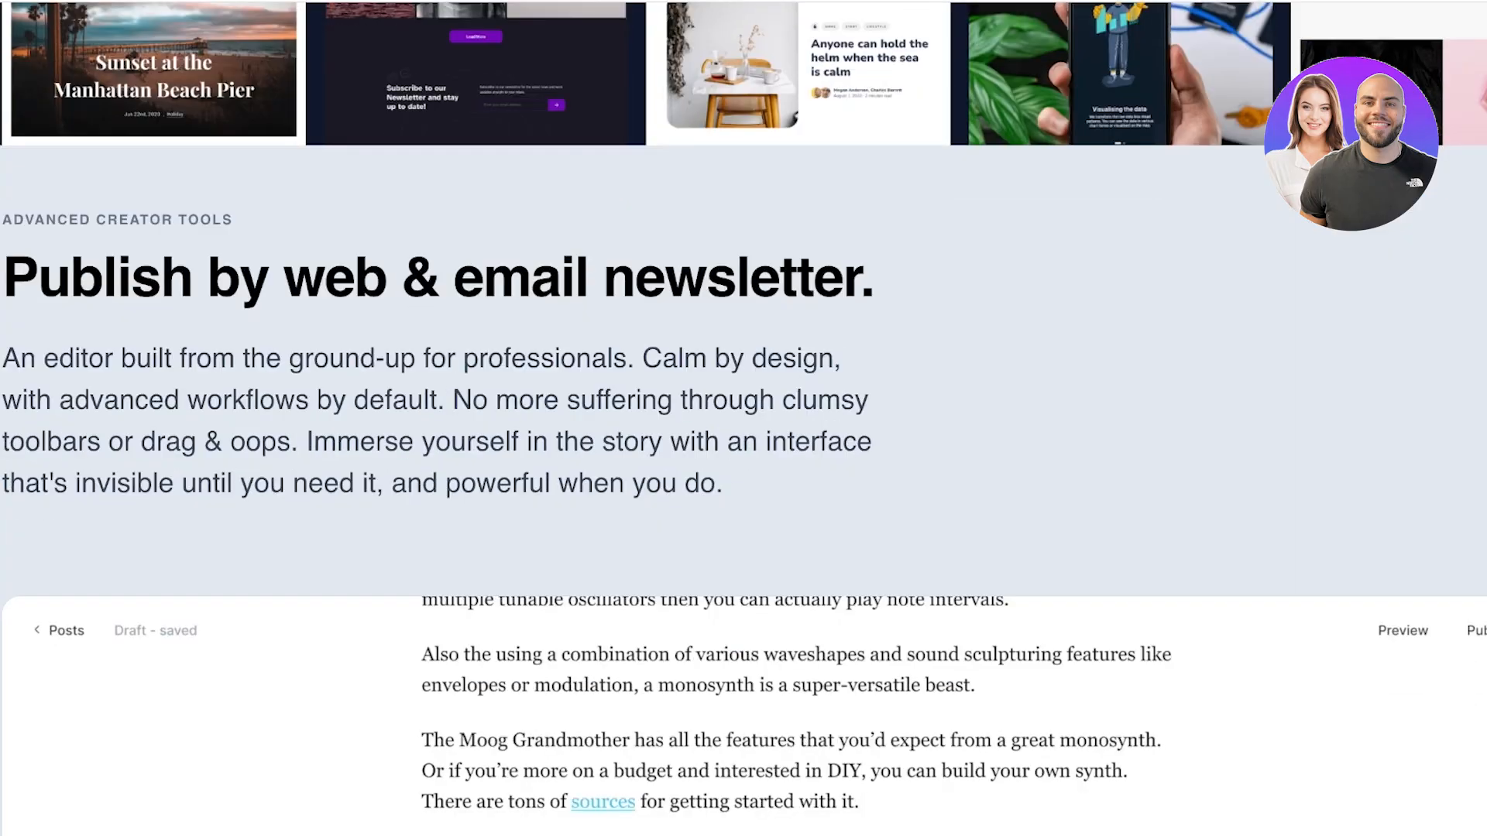
scroll(743, 418, up, 20)
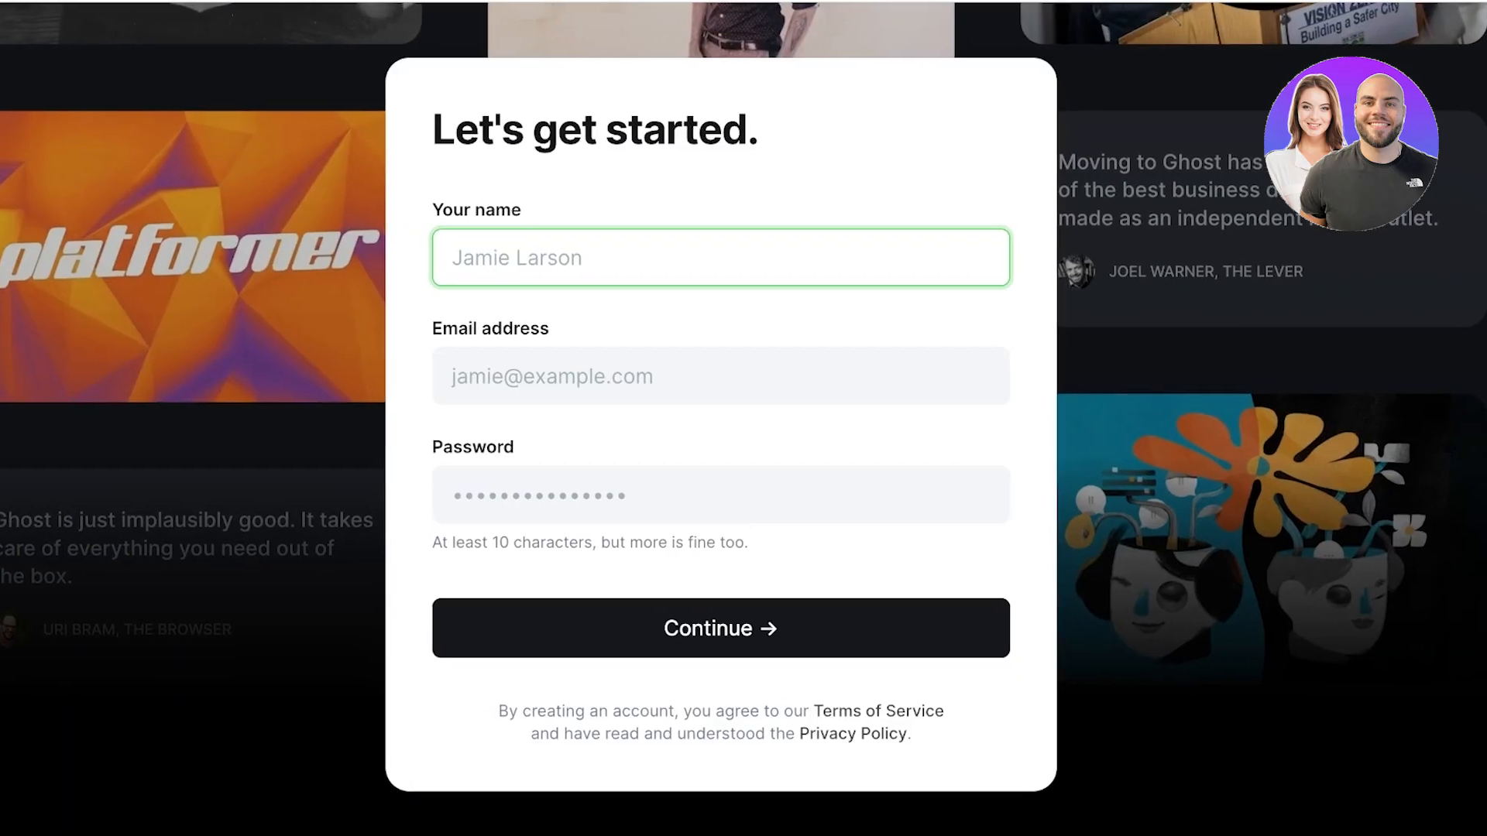
Step: Enter the account holder's full name and e-mail address in the sign-up form
text(weaboo)
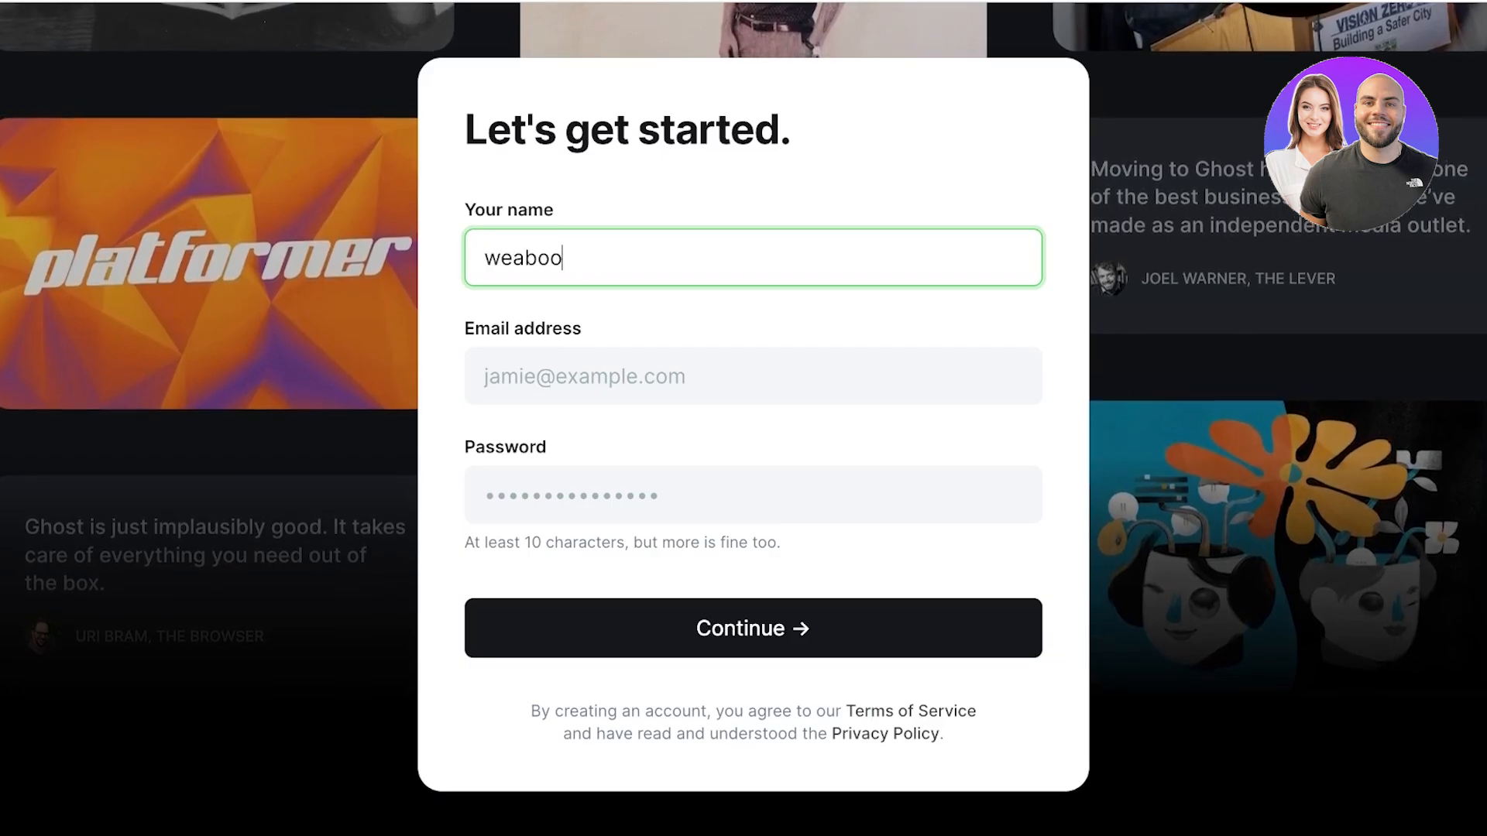
key(BackSpace)
key(BackSpace)
key(BackSpace)
key(BackSpace)
key(BackSpace)
key(BackSpace)
text(Liy)
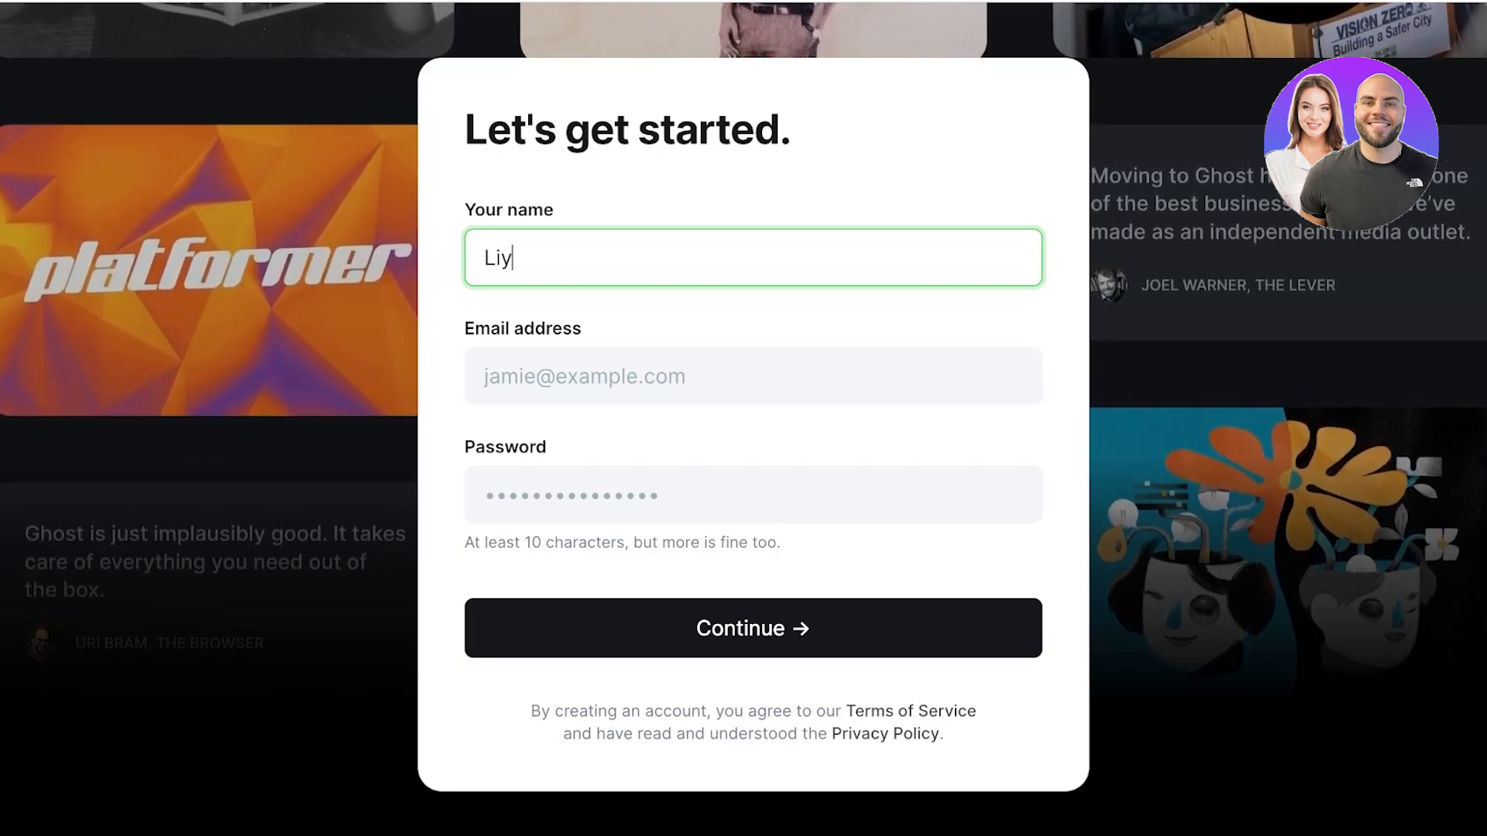
key(BackSpace)
text(l)
click(573, 376)
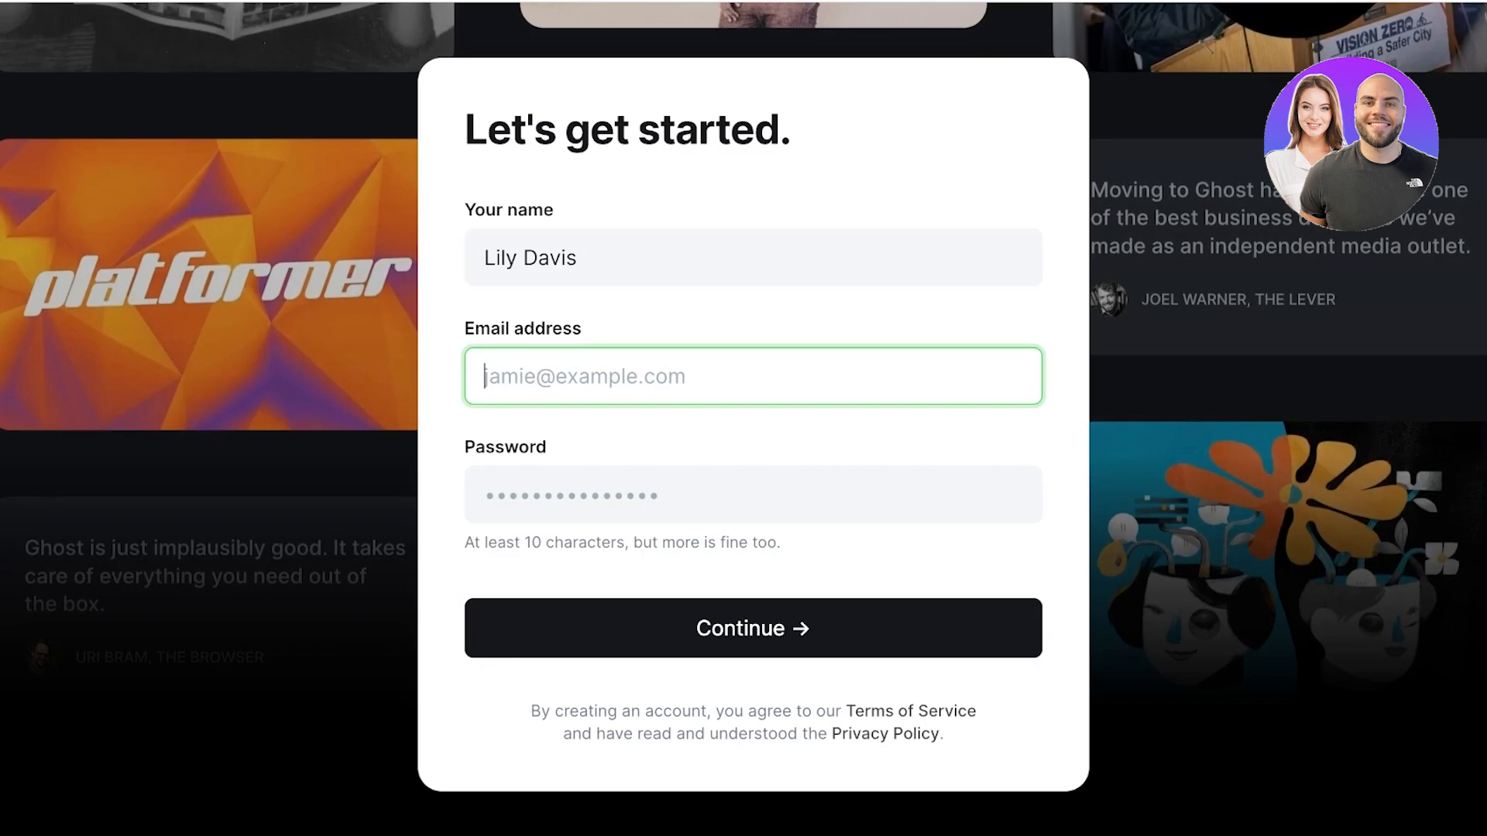
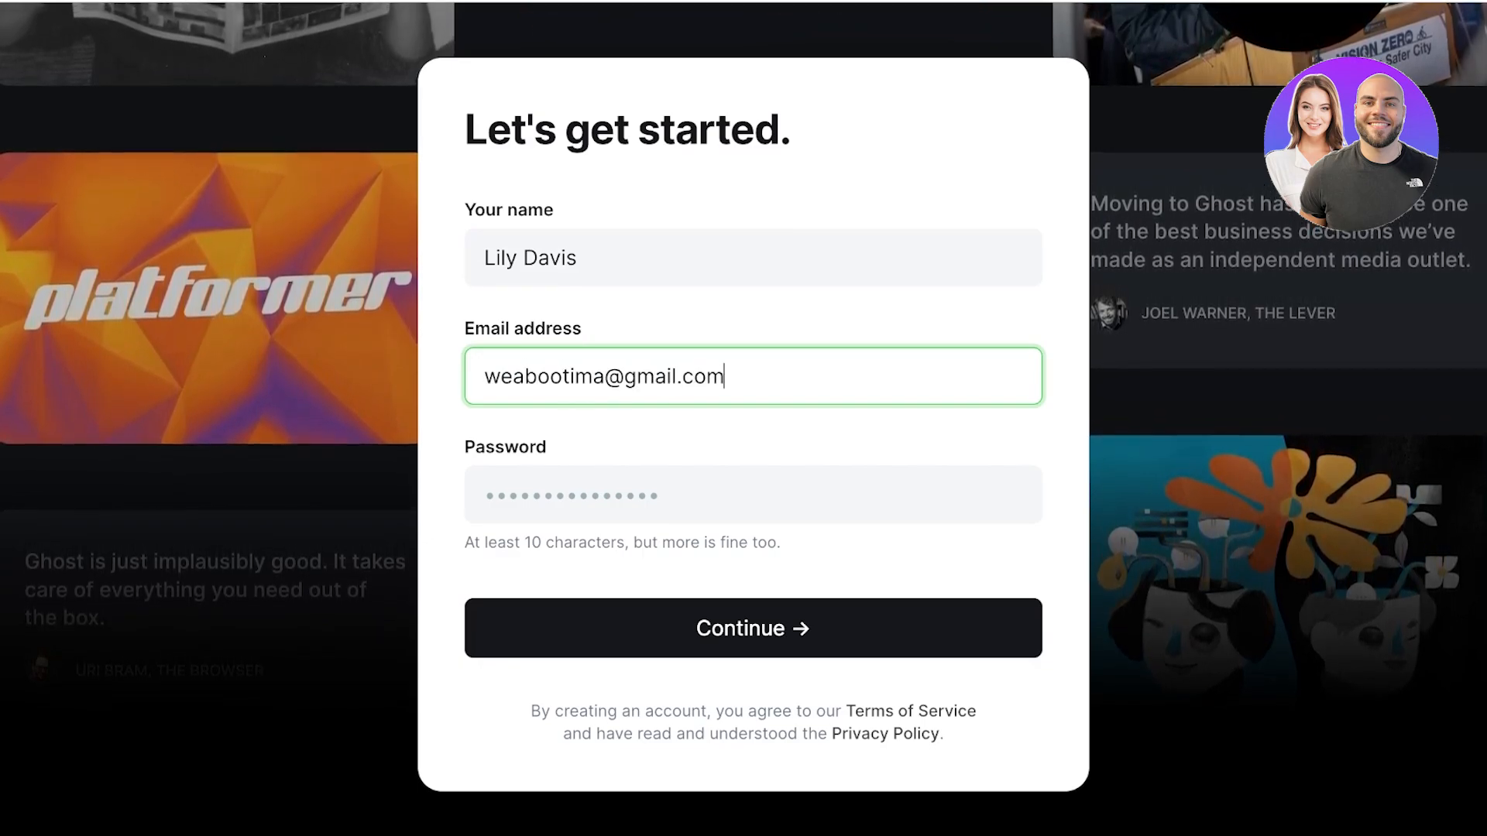
Step: Enter the account password instead of the suggested one and submit the sign-up form
key(Tab)
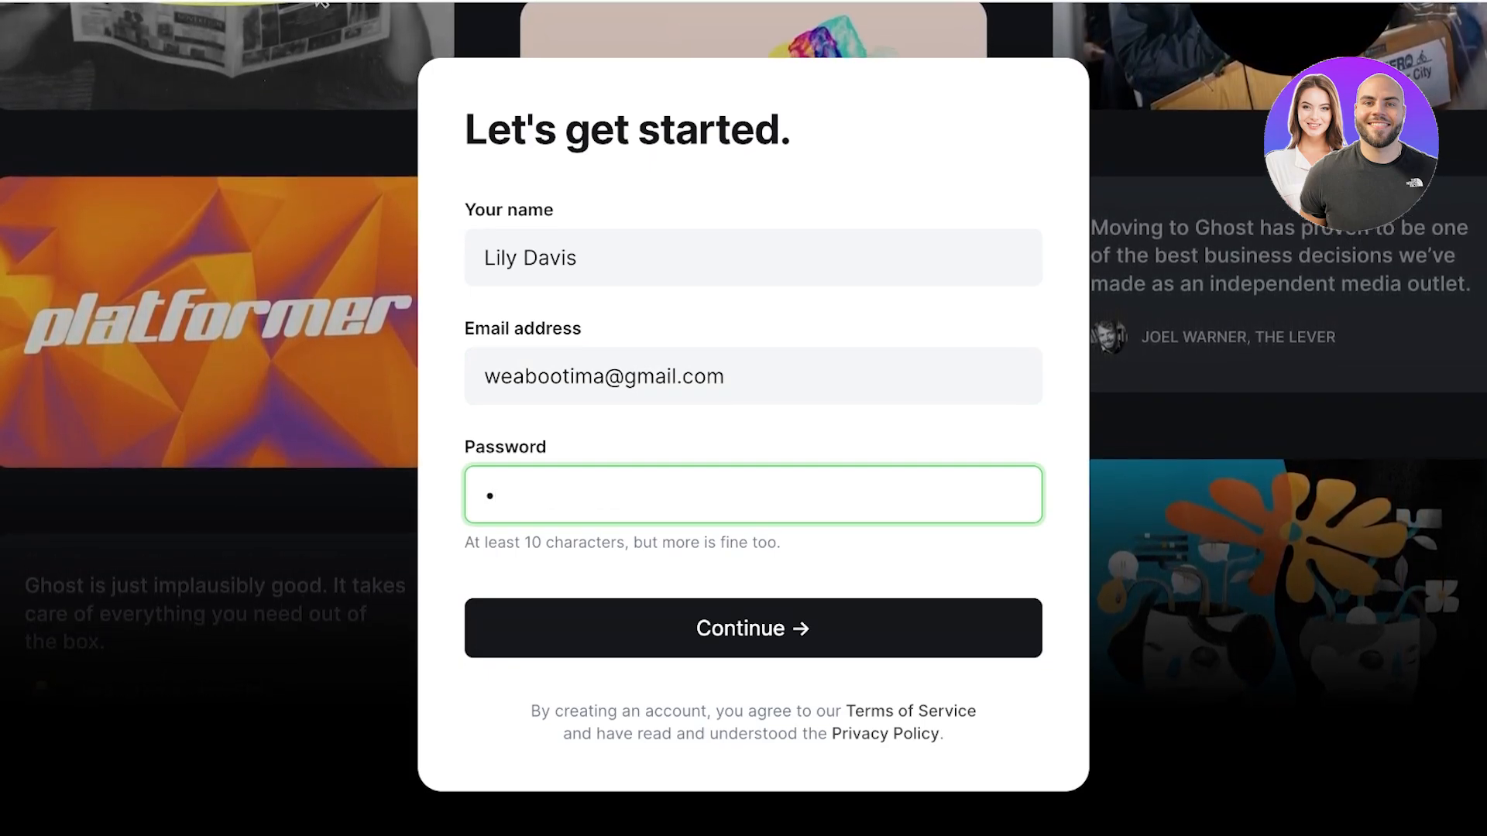
key(Tab)
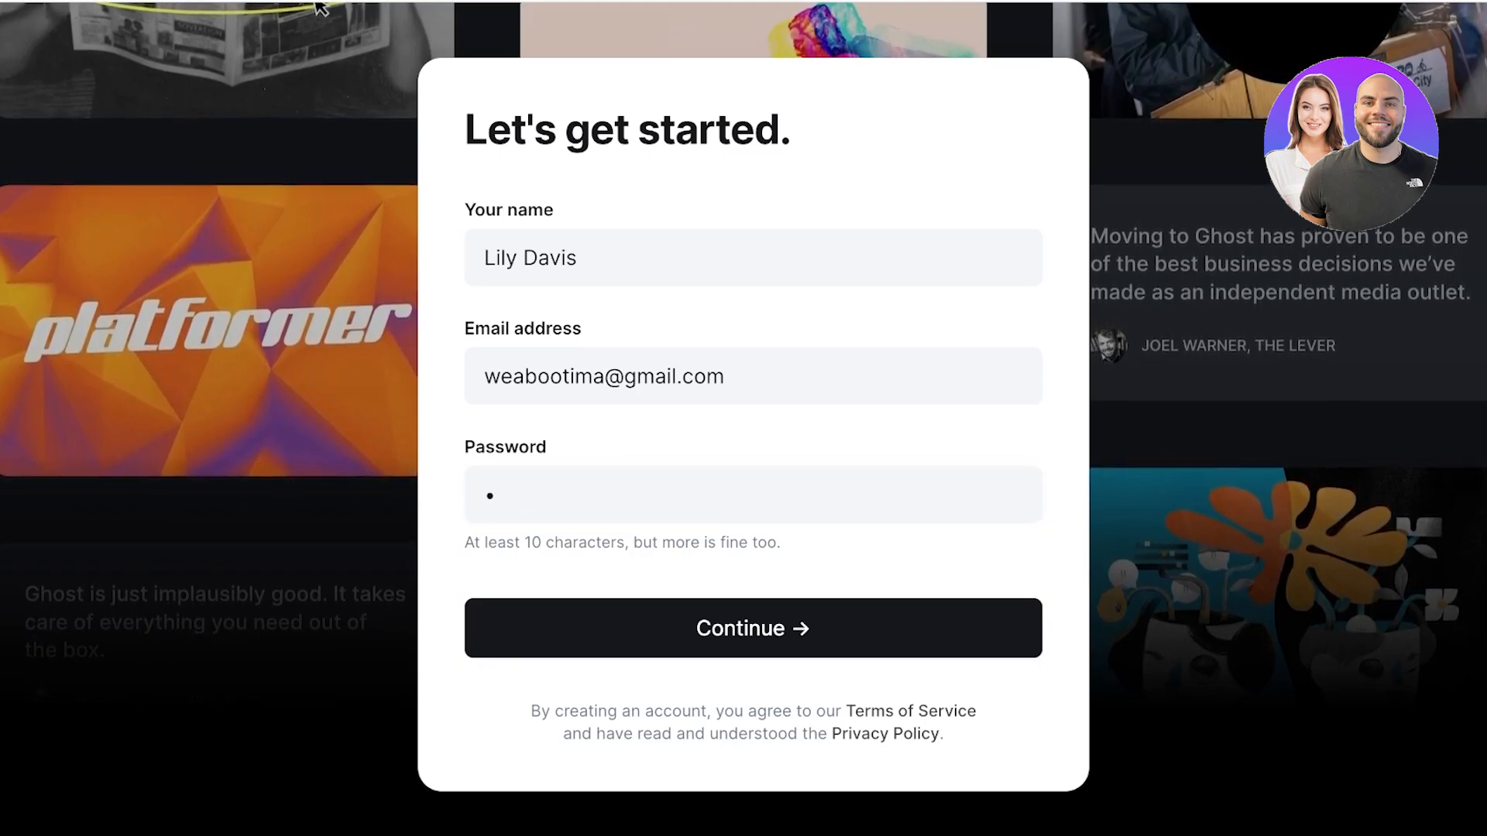
click(497, 496)
key(BackSpace)
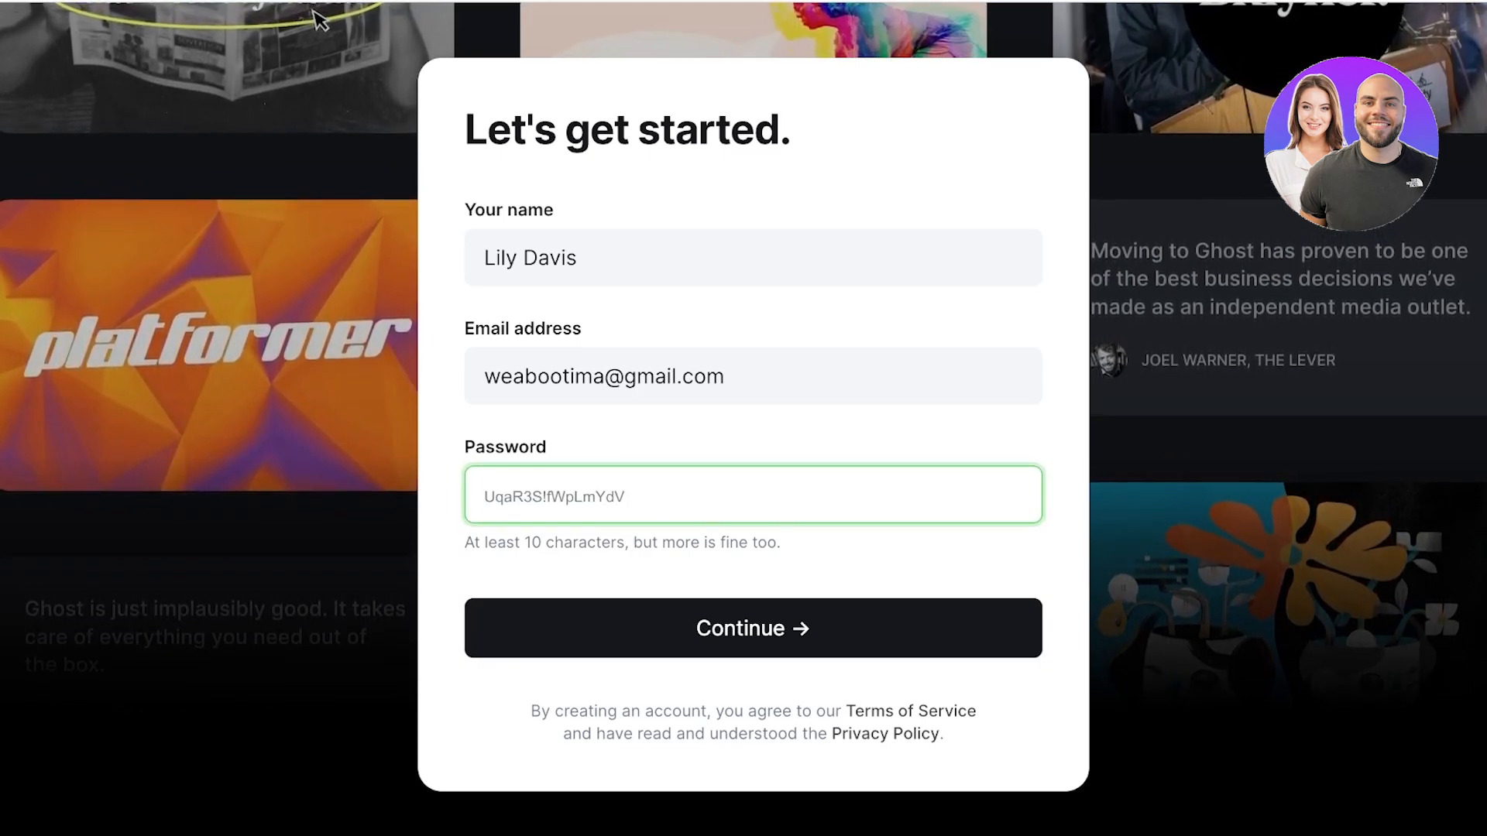
text(•••)
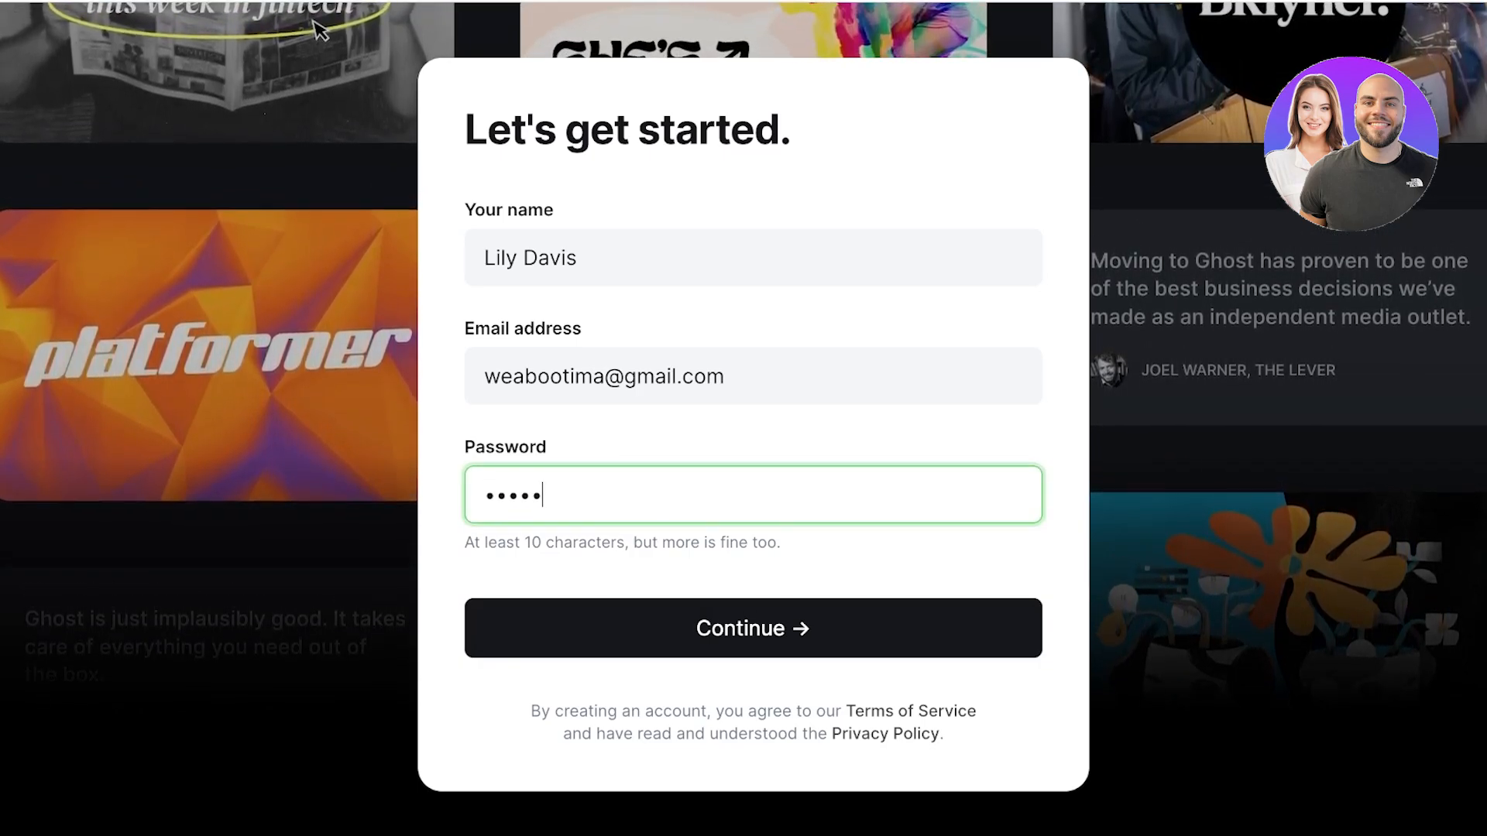
key(Return)
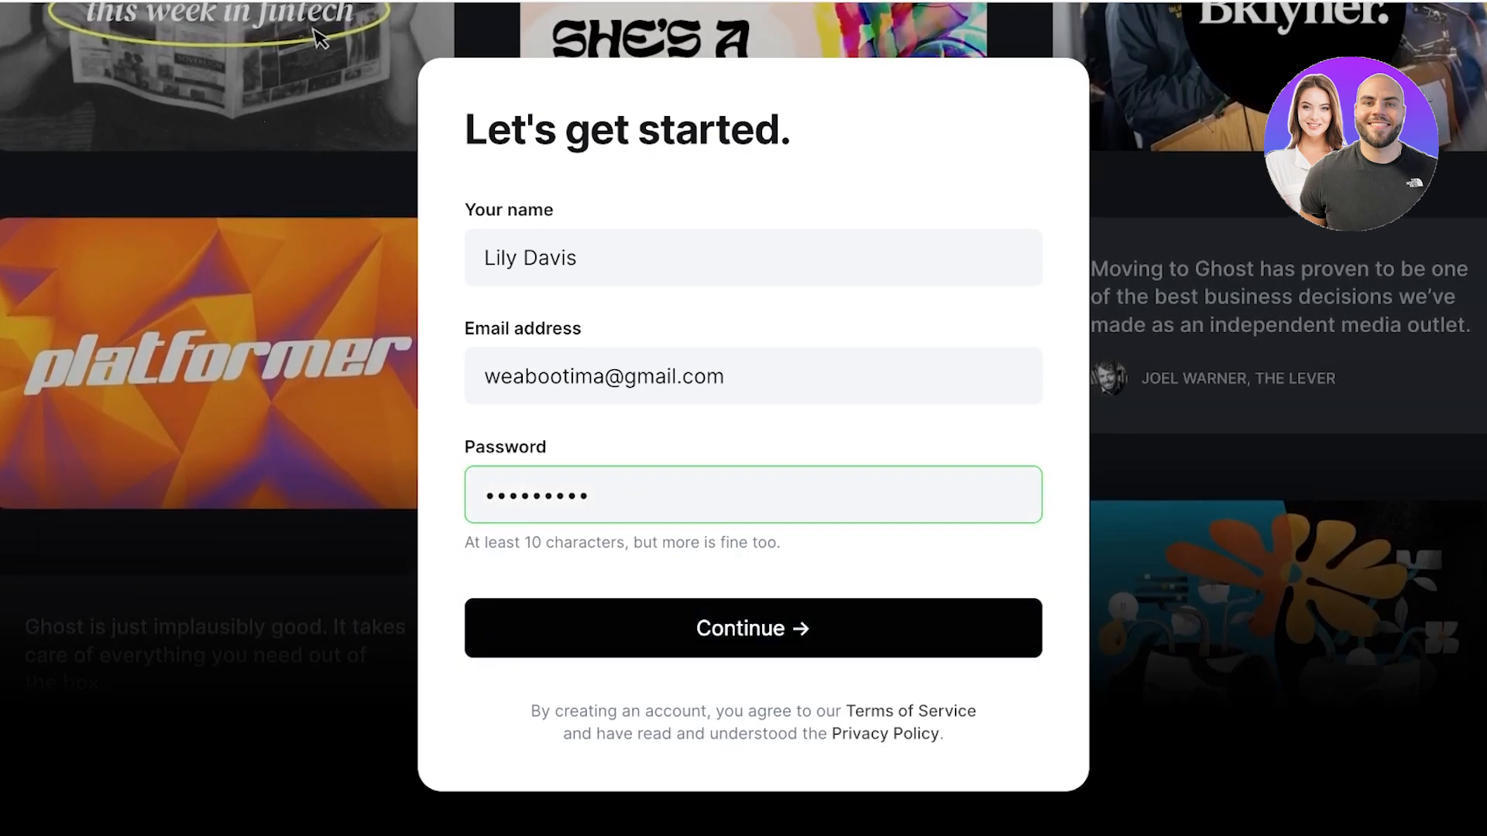
text(•••)
key(Return)
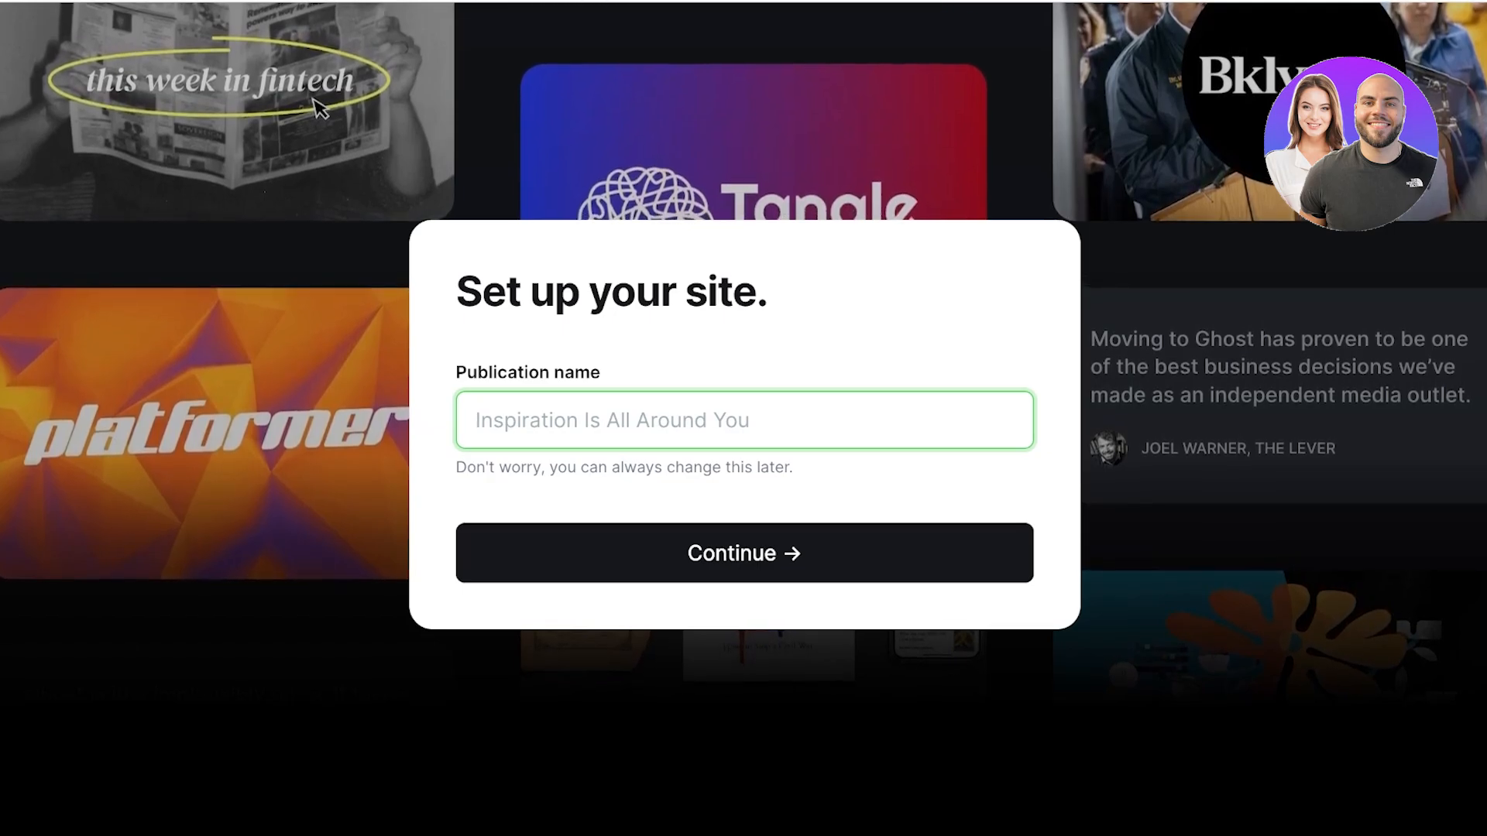
Step: Name the new publication 'Spencer' and confirm it
text(Spencer)
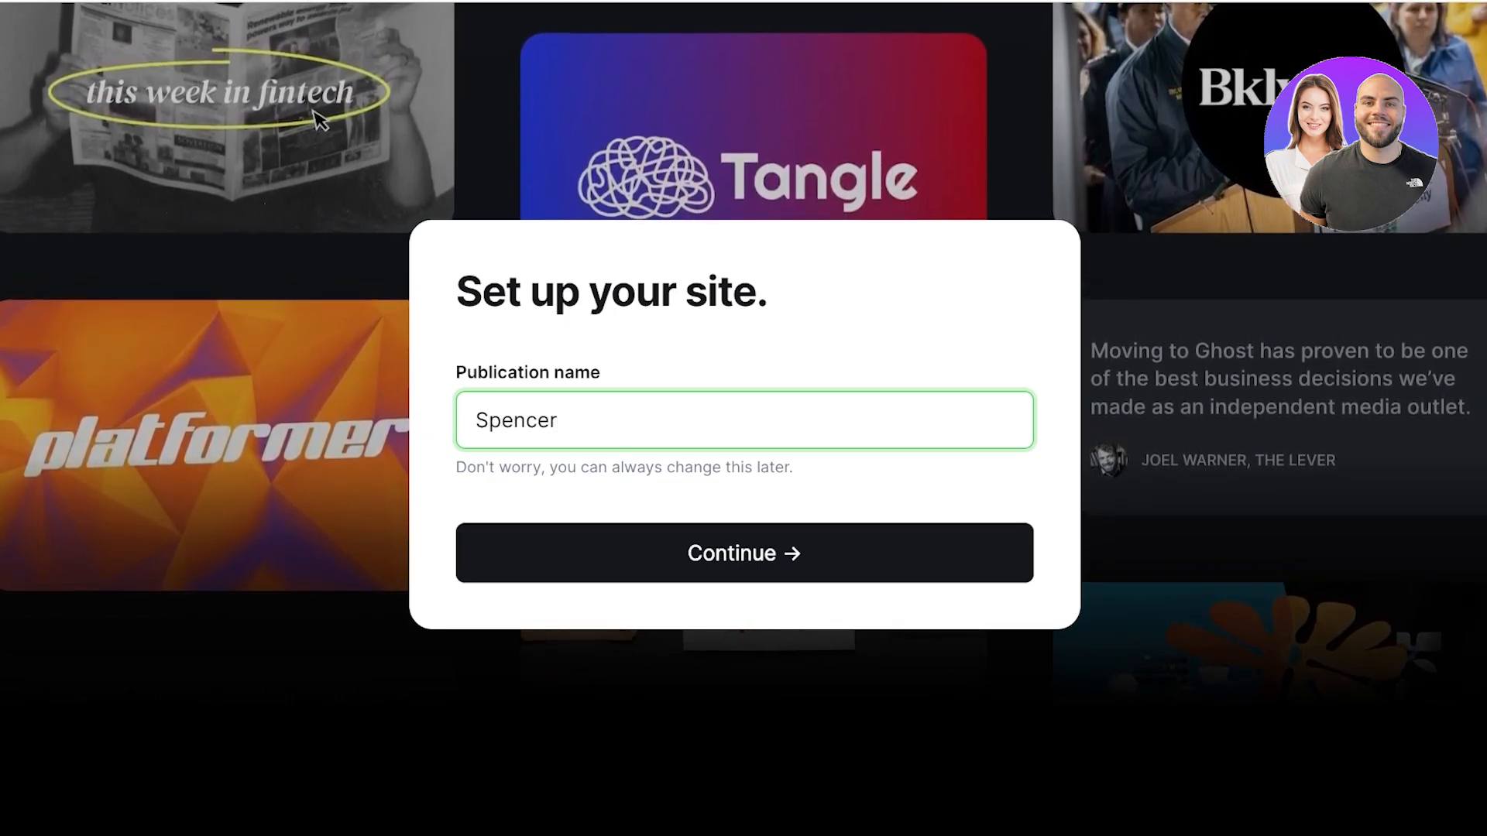
key(Return)
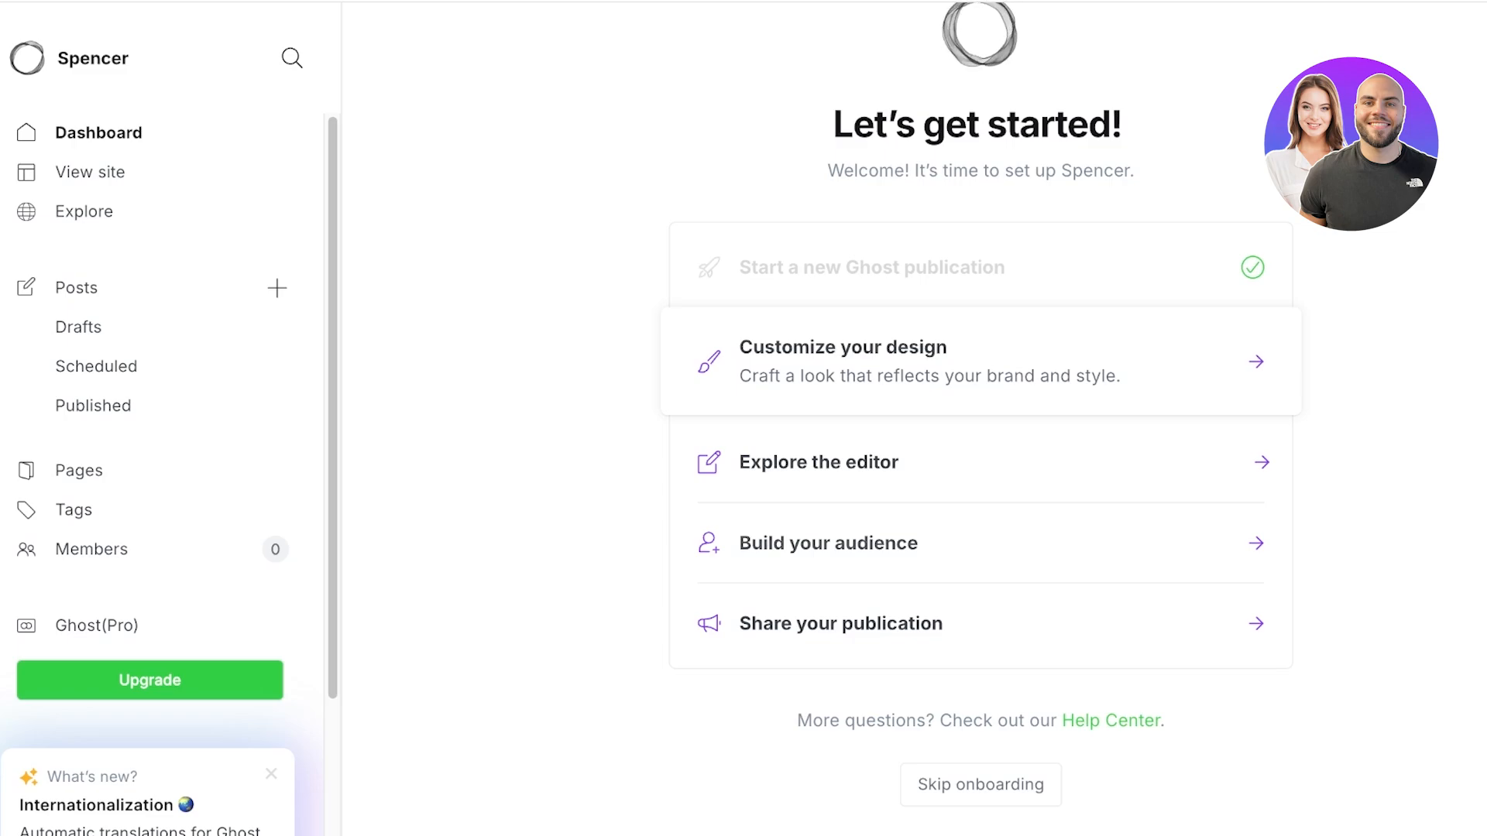
click(91, 172)
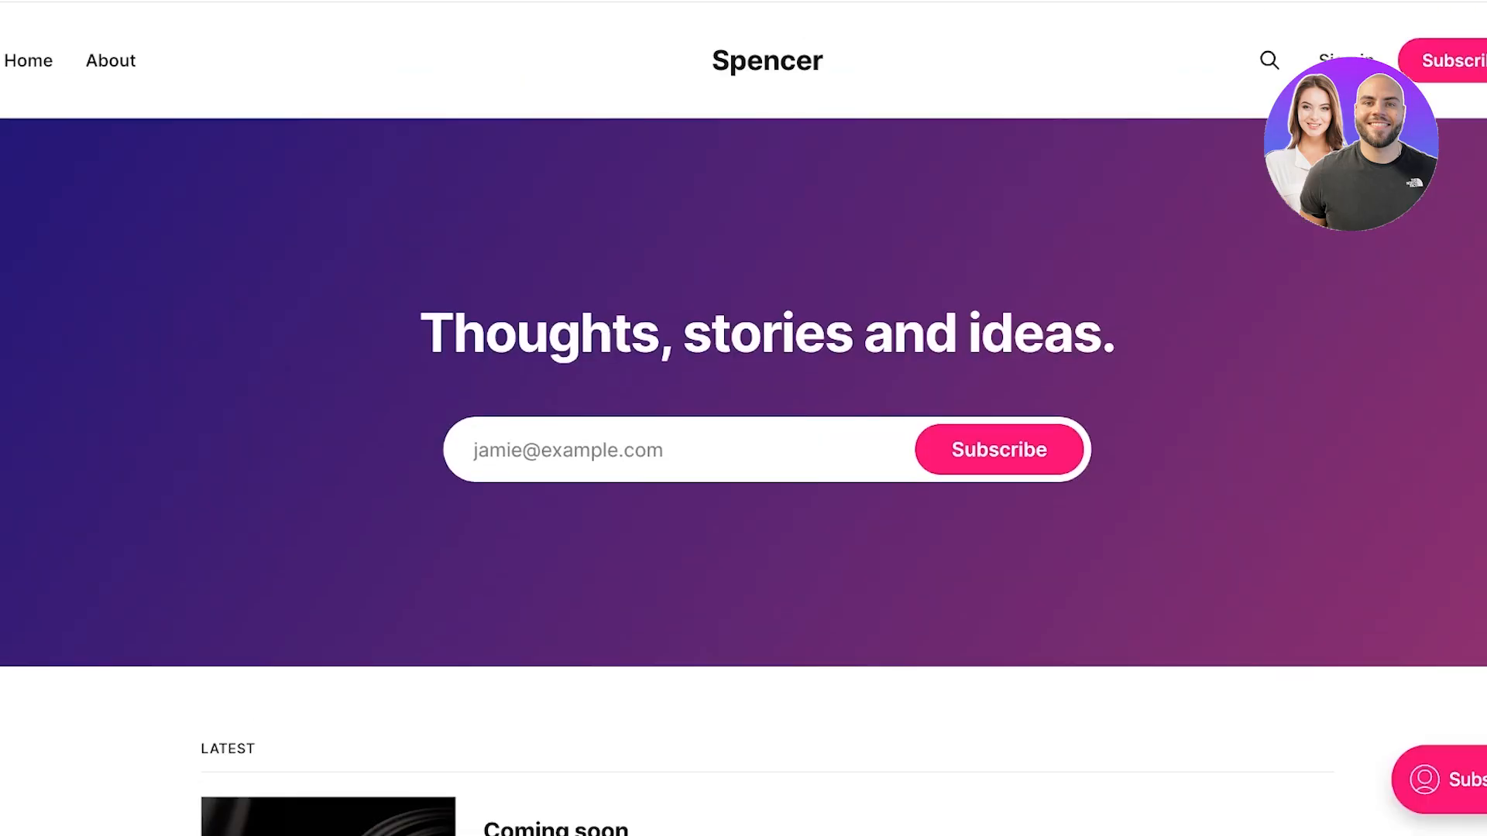
scroll(743, 418, down, 7)
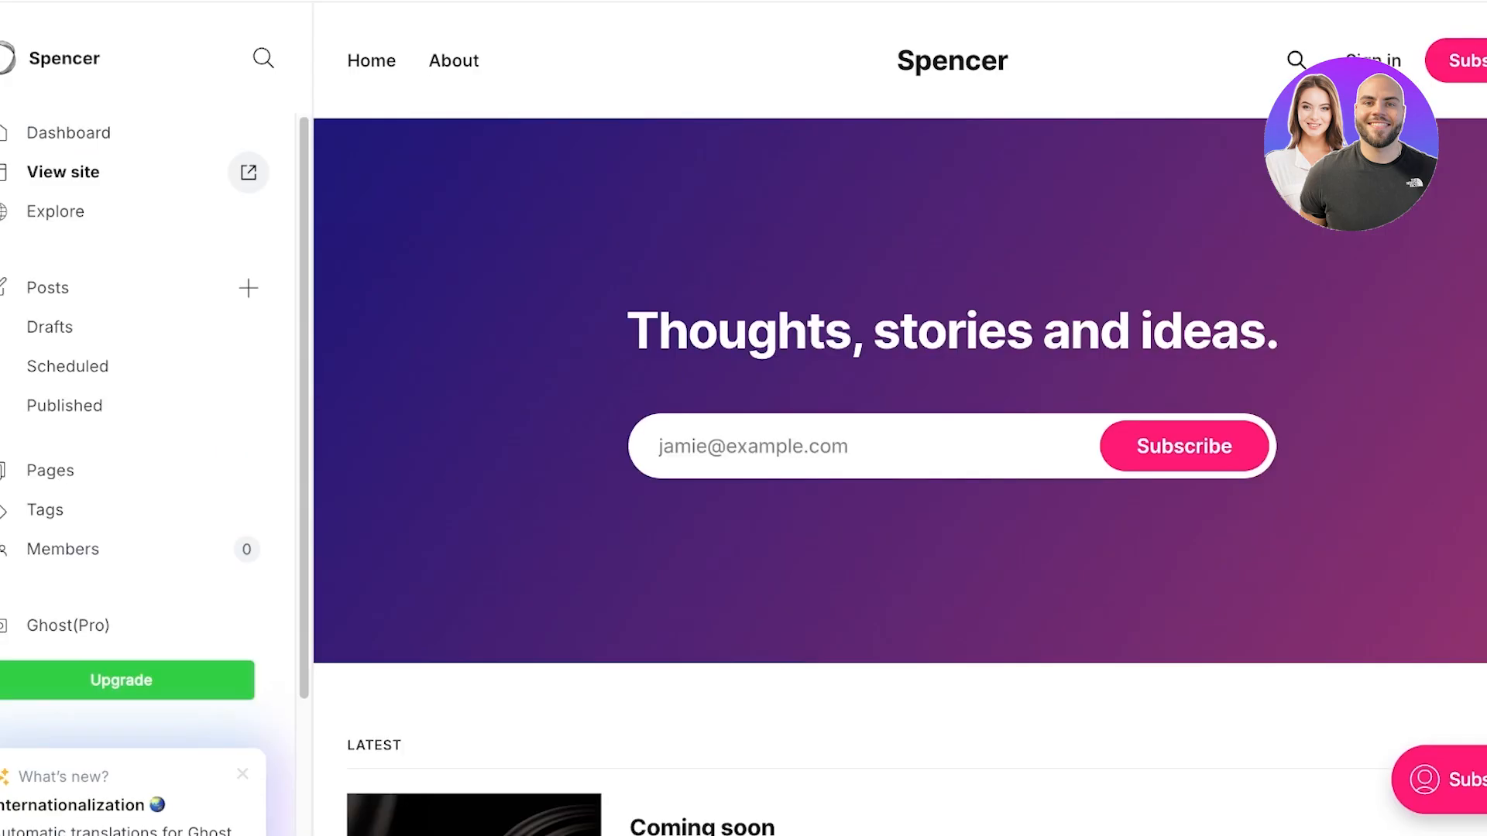
click(78, 210)
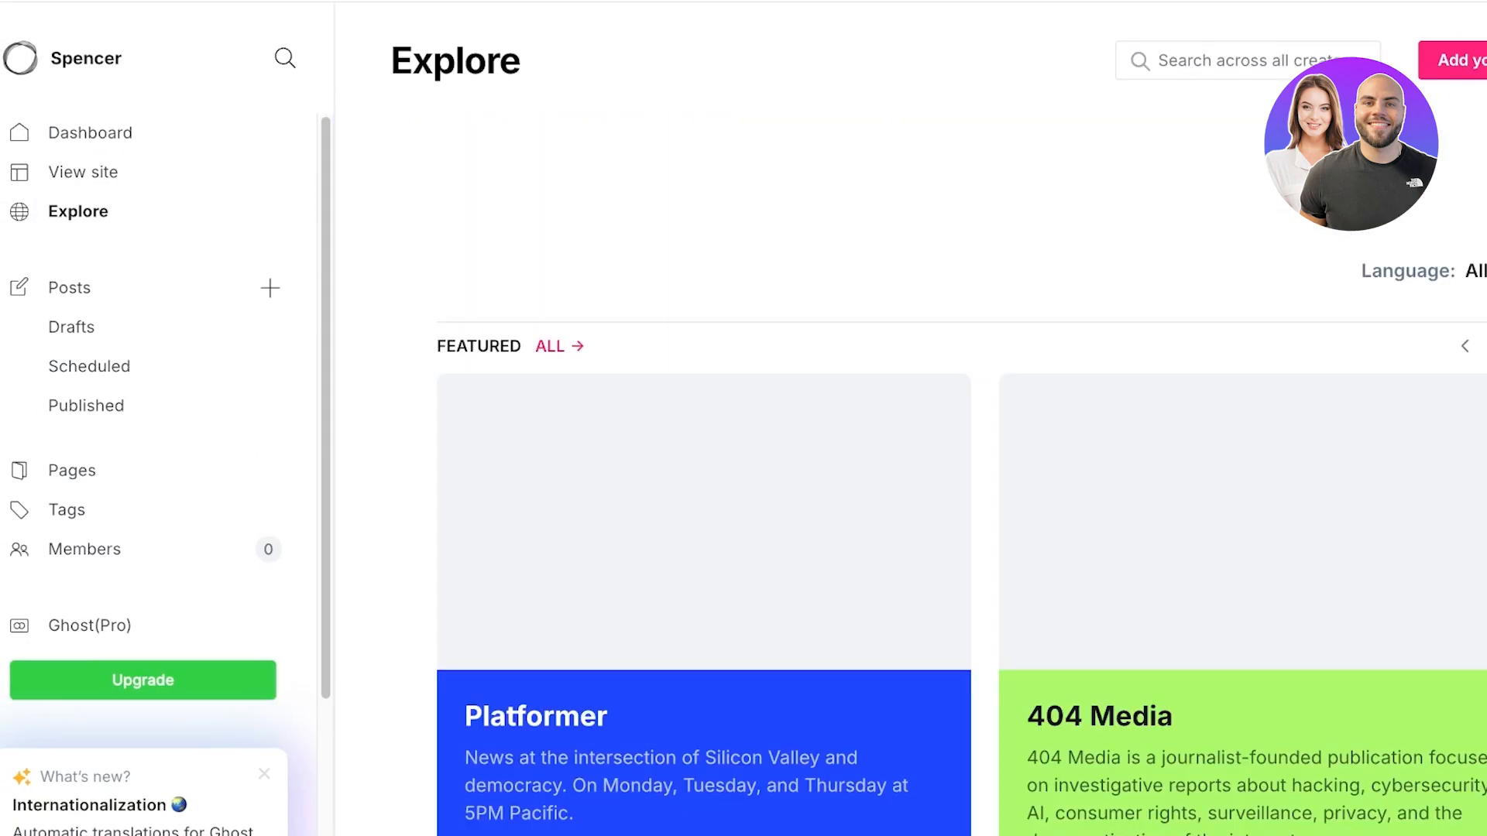
scroll(960, 465, down, 10)
scroll(960, 465, up, 10)
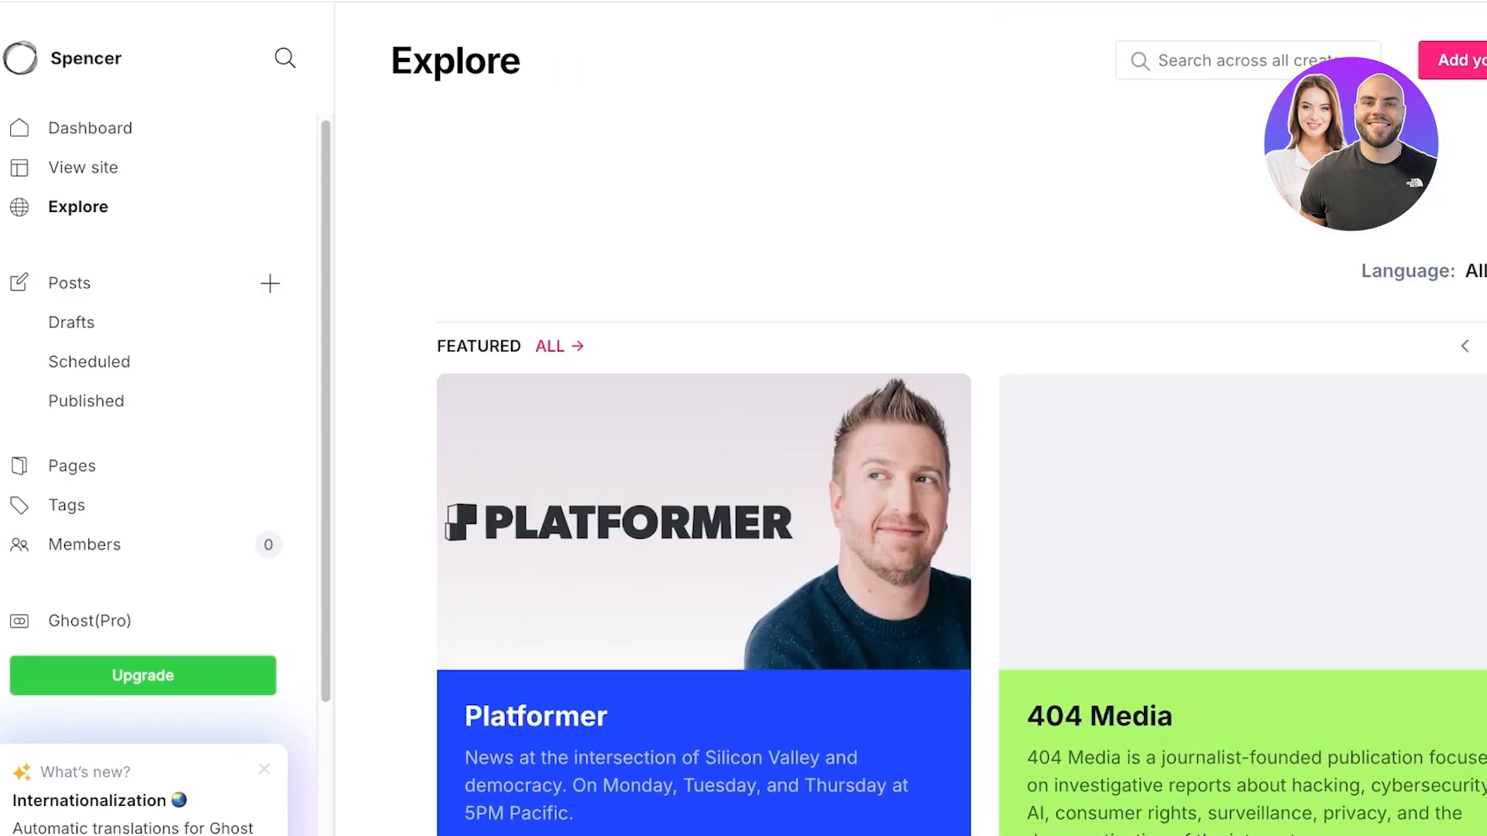
scroll(961, 465, down, 5)
click(70, 283)
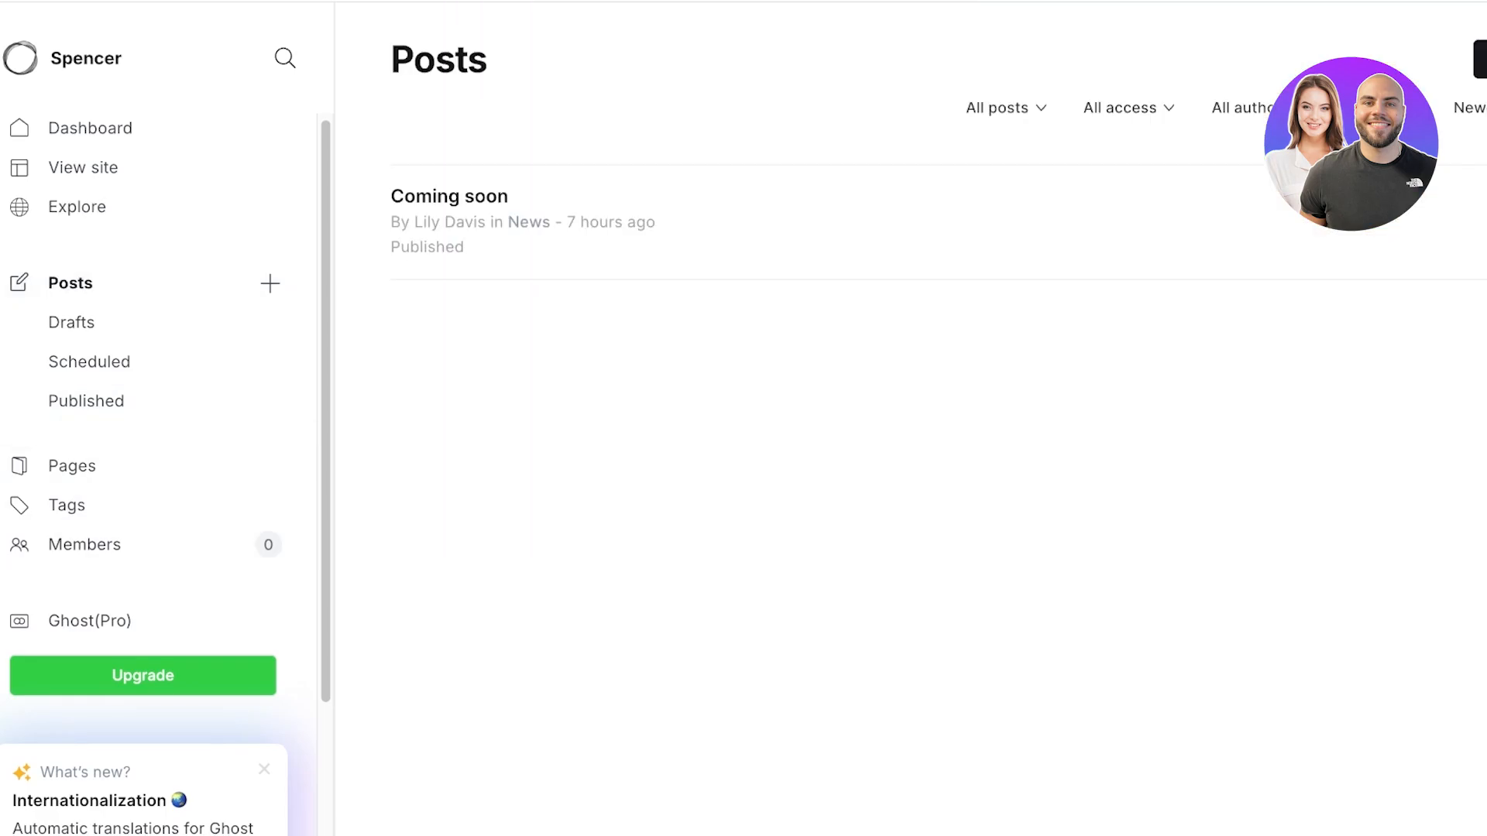
click(90, 128)
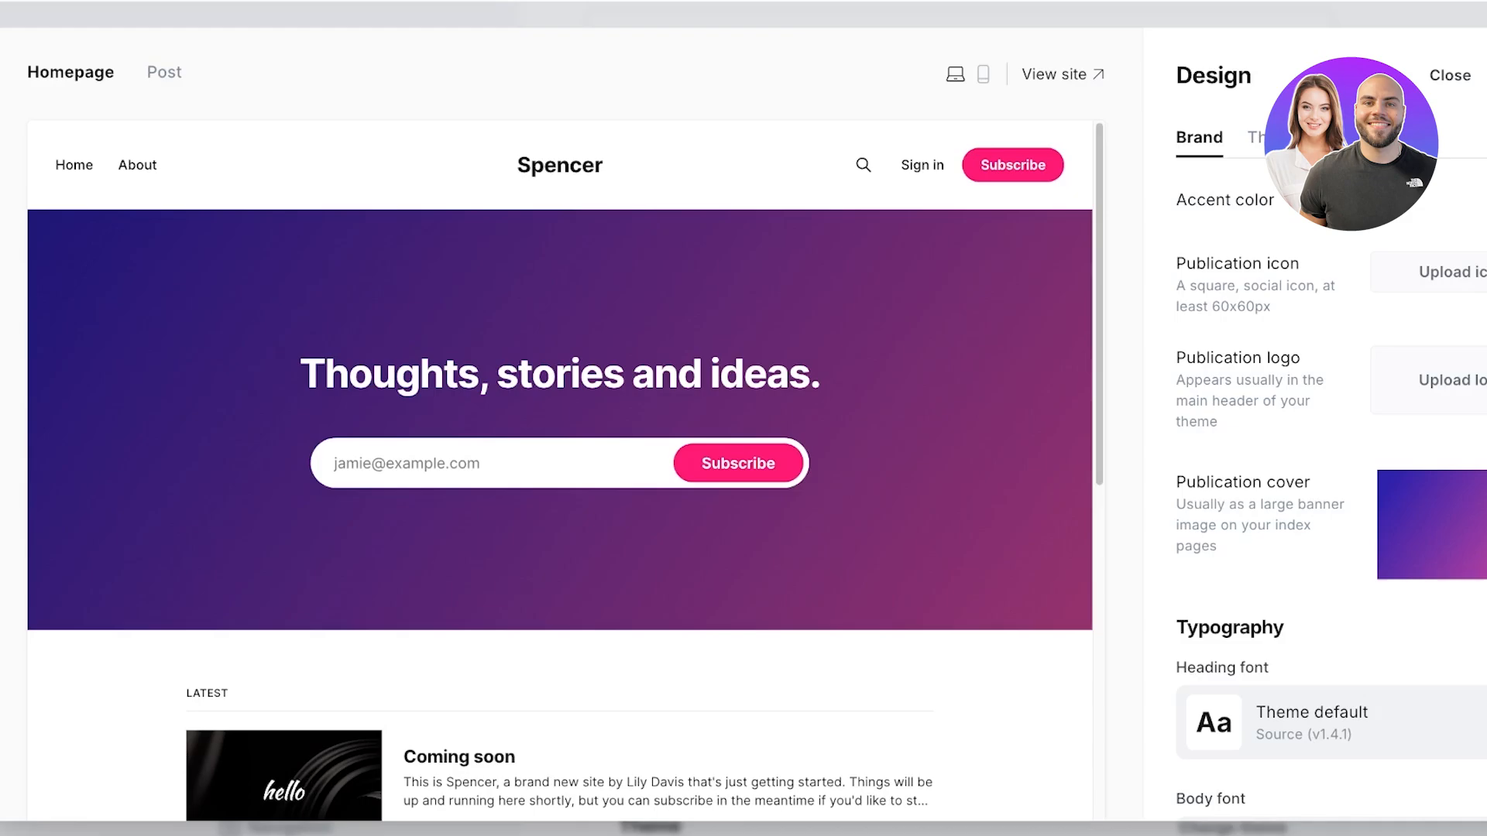
Step: Keep the navigation layout at 'Logo in the middle' and drag the site background toward black
scroll(1317, 504, down, 2)
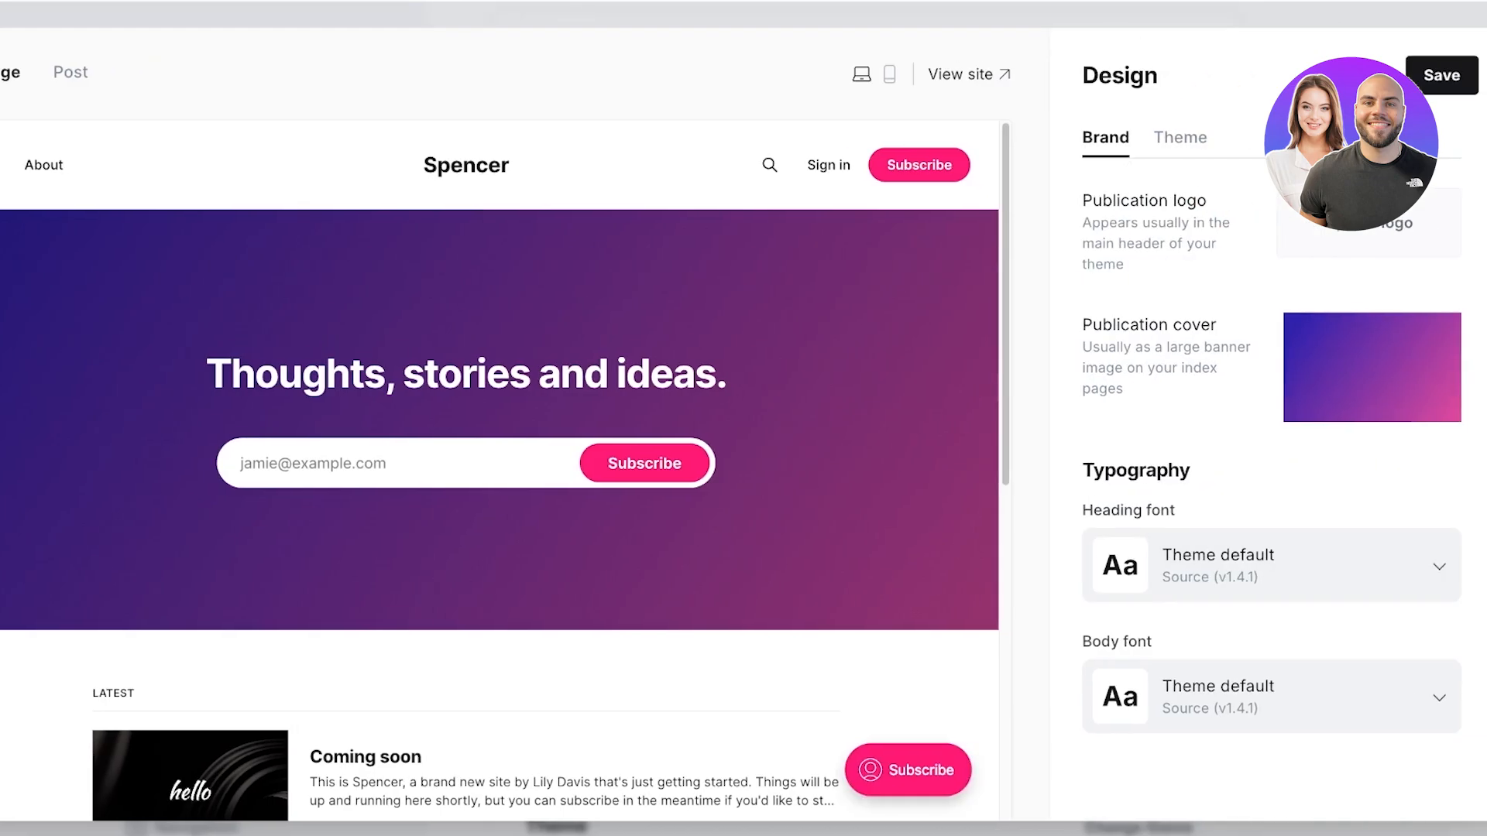
scroll(1270, 464, up, 2)
click(1180, 137)
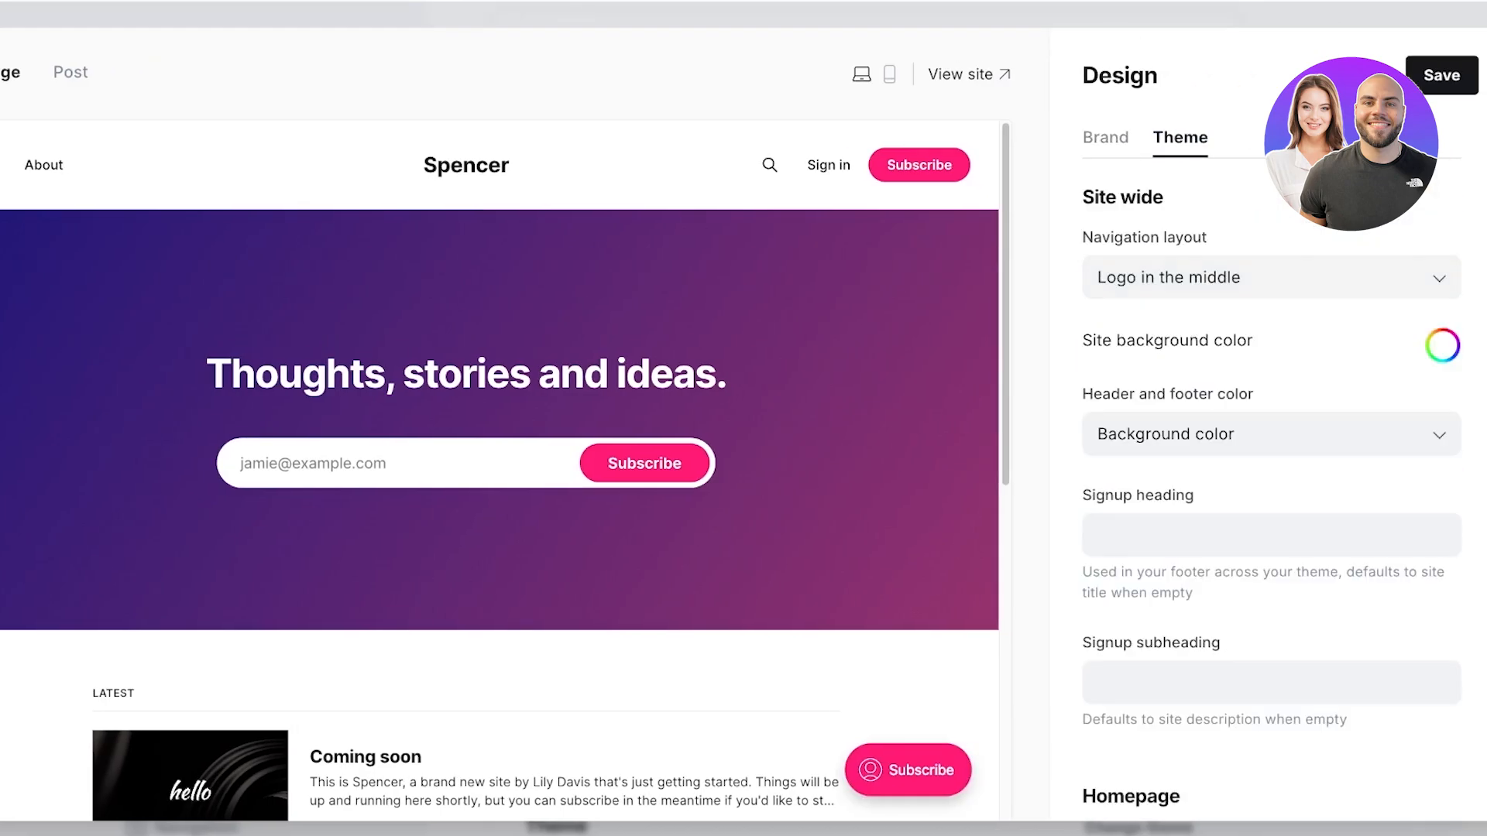
click(1271, 277)
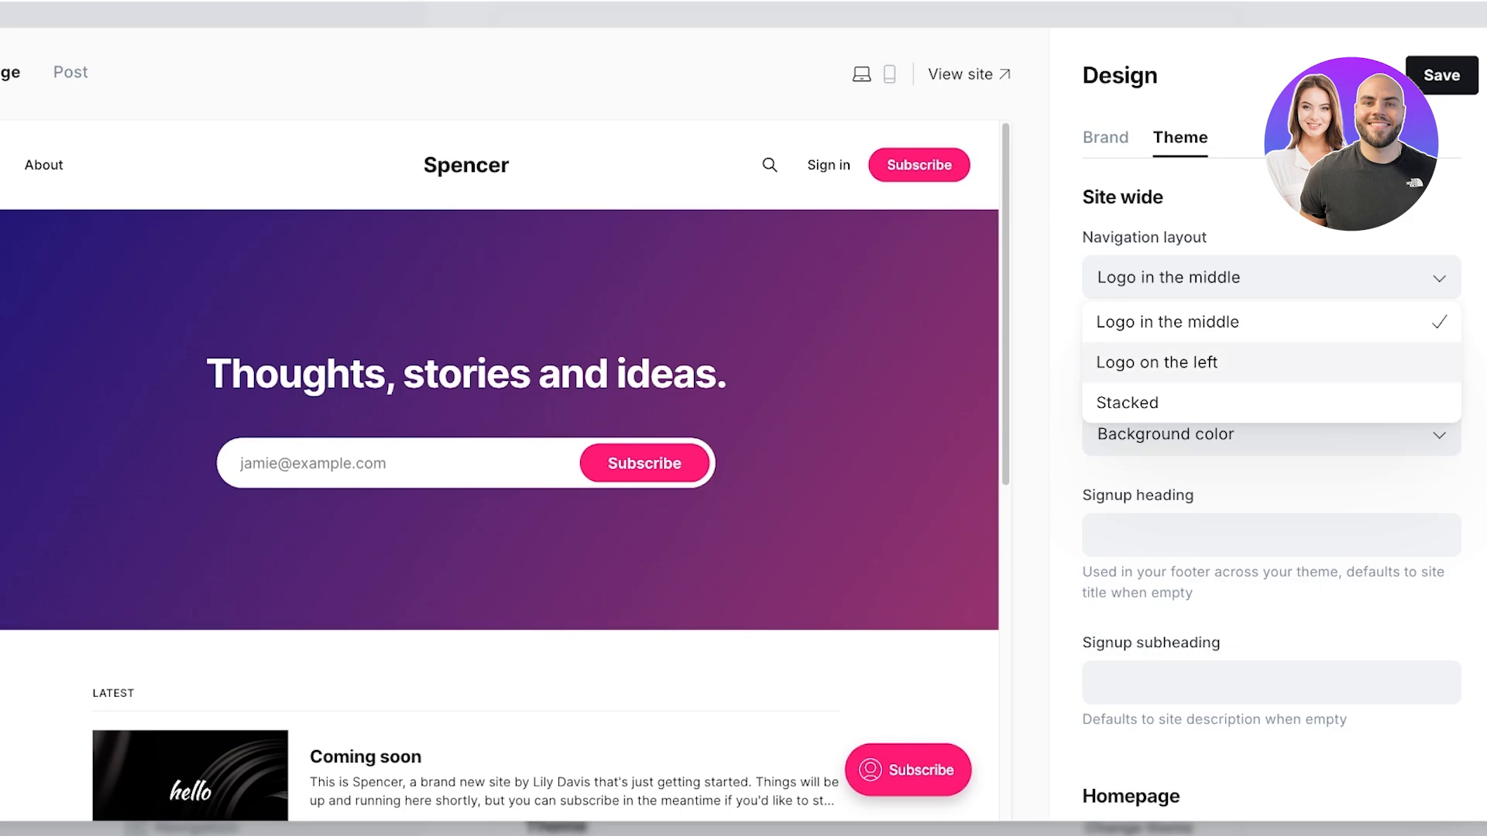
click(1271, 362)
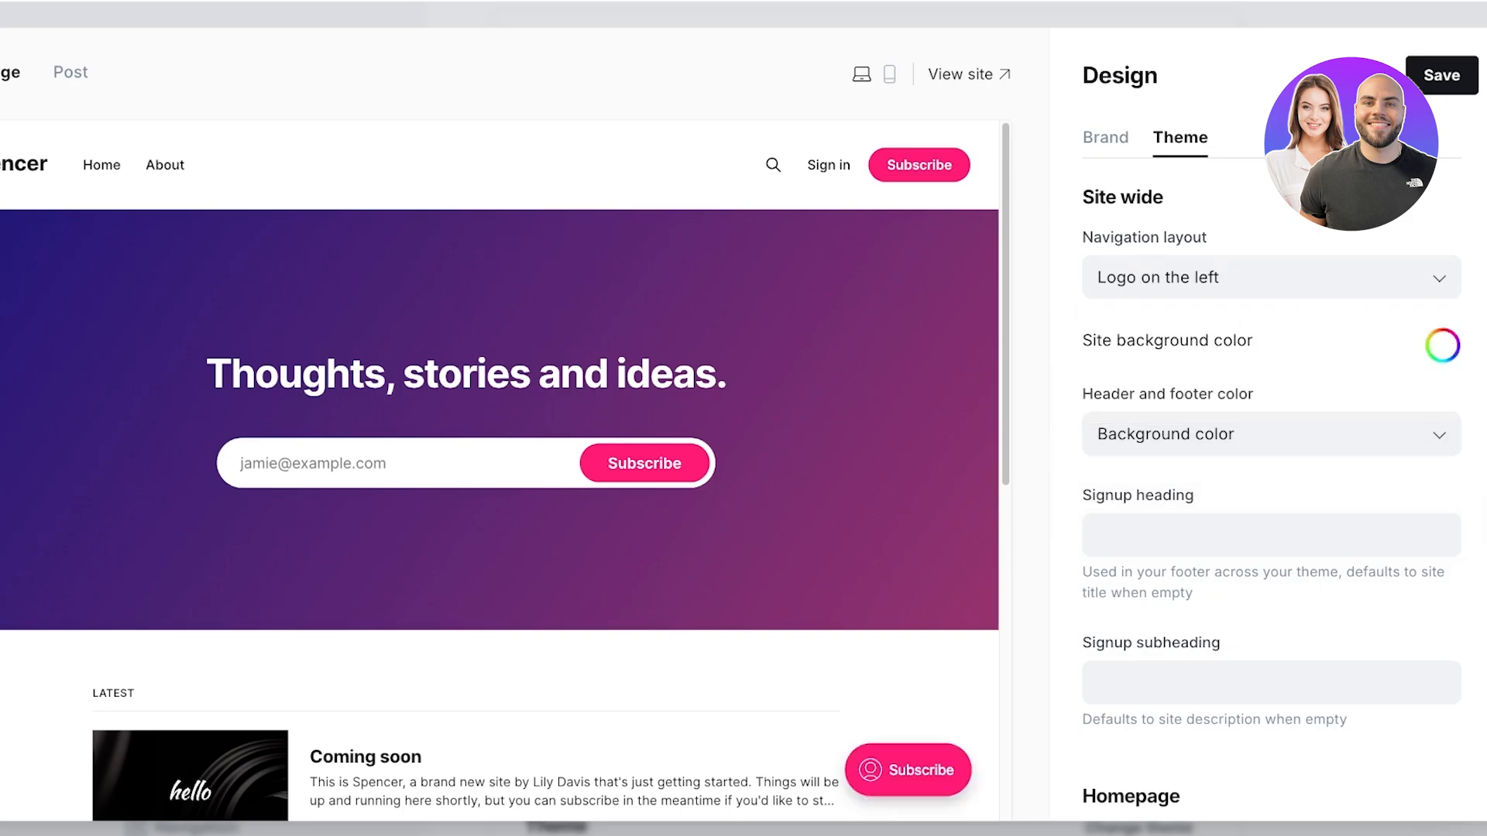
click(1271, 277)
click(1239, 322)
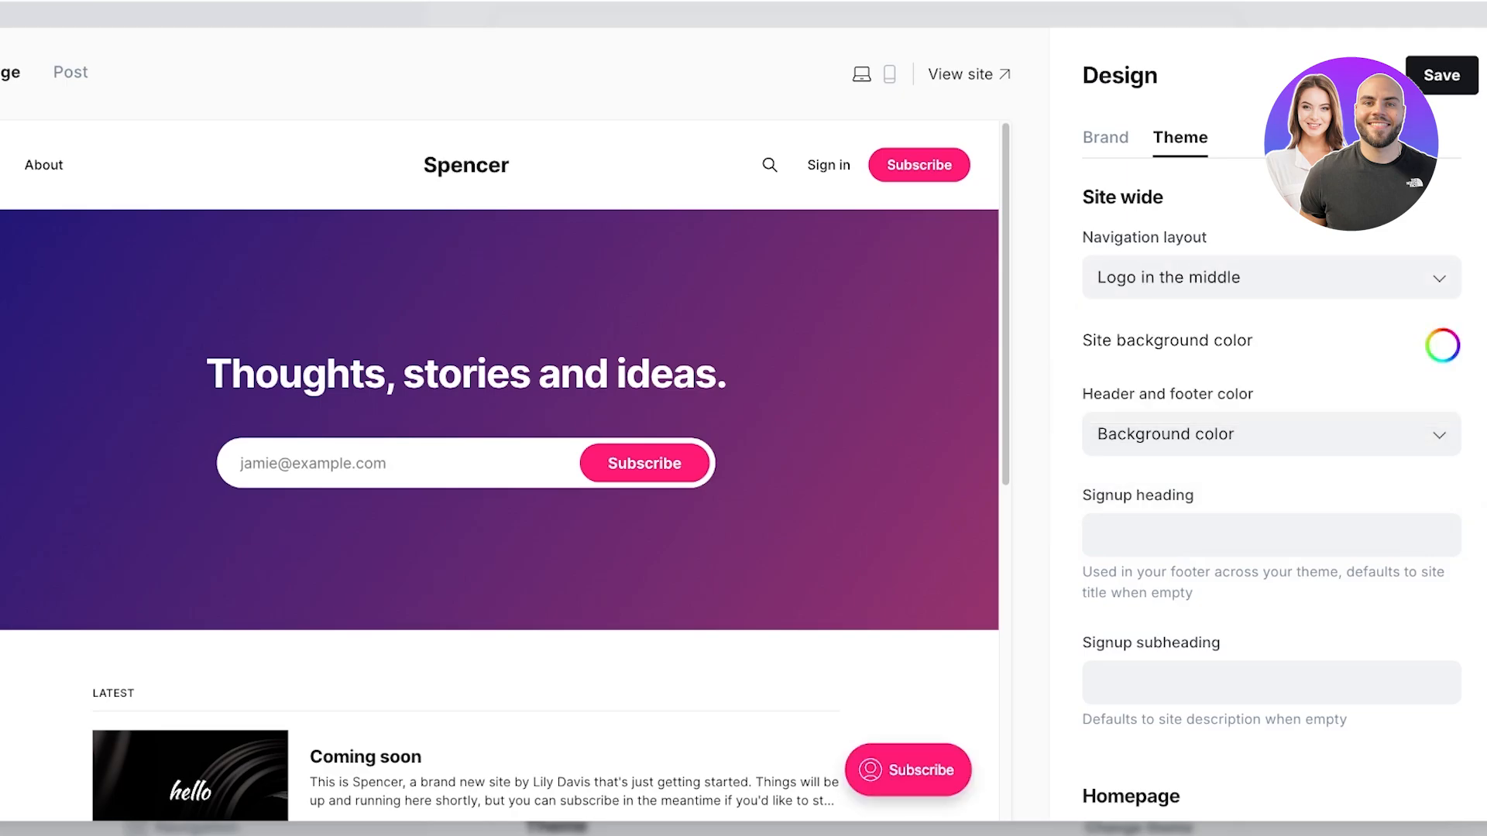
click(1442, 345)
drag(1161, 435, 1082, 374)
Step: Reset the site background to white and keep header and footer on Background color
click(1442, 345)
click(1271, 434)
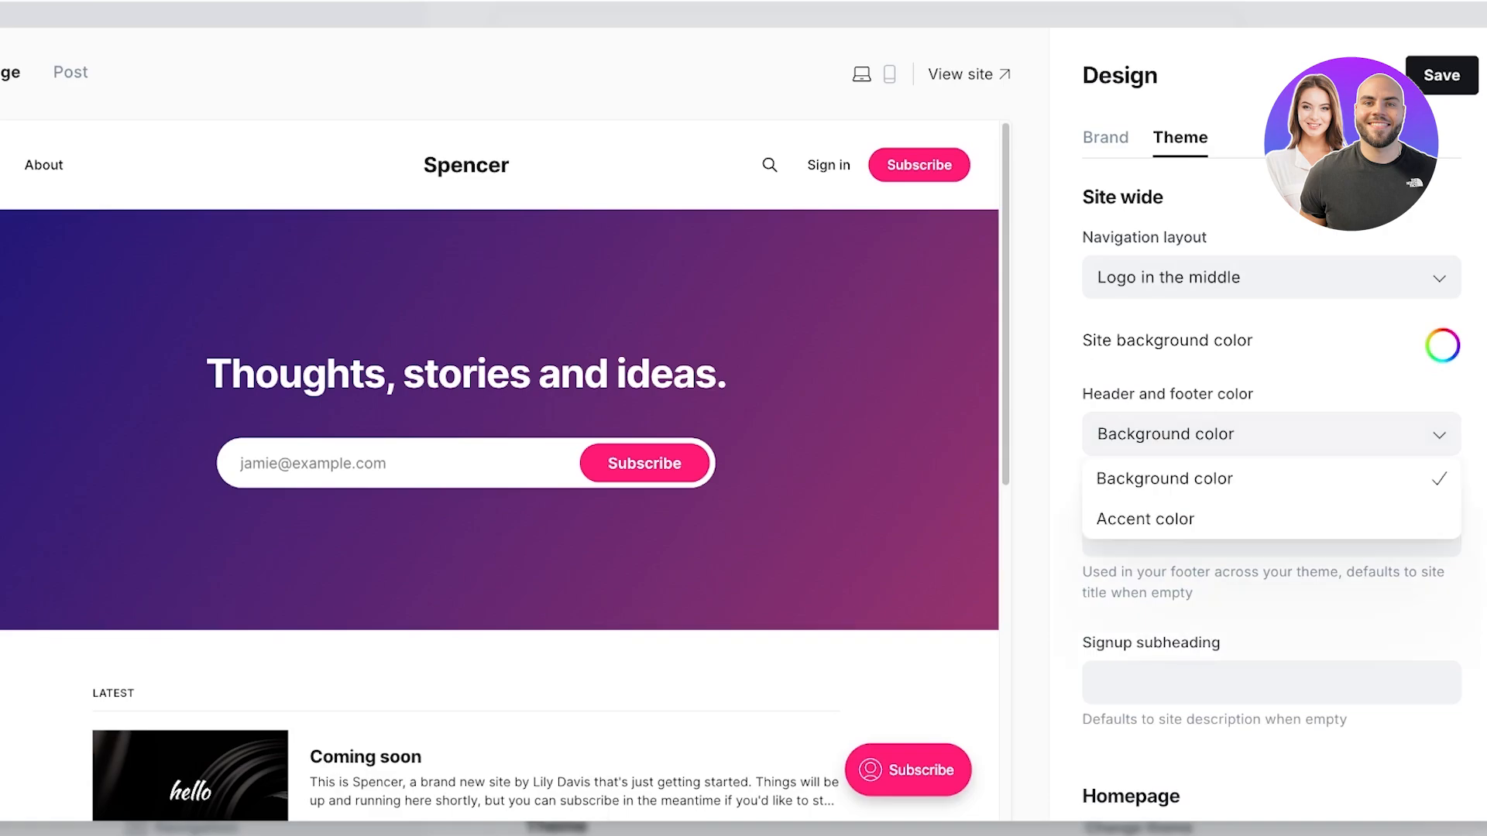
click(1145, 518)
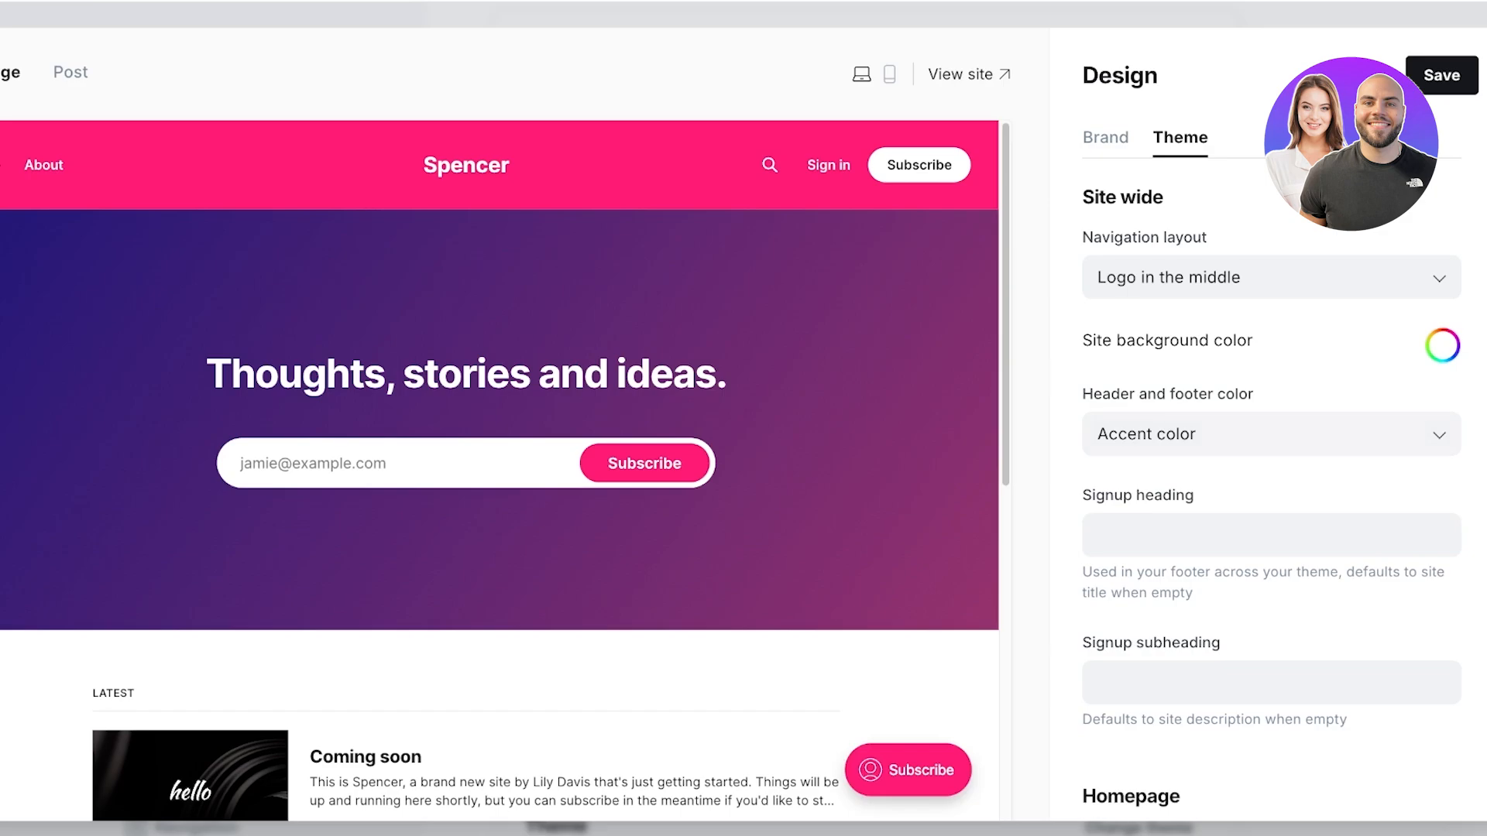
click(1272, 434)
click(1271, 519)
click(1271, 434)
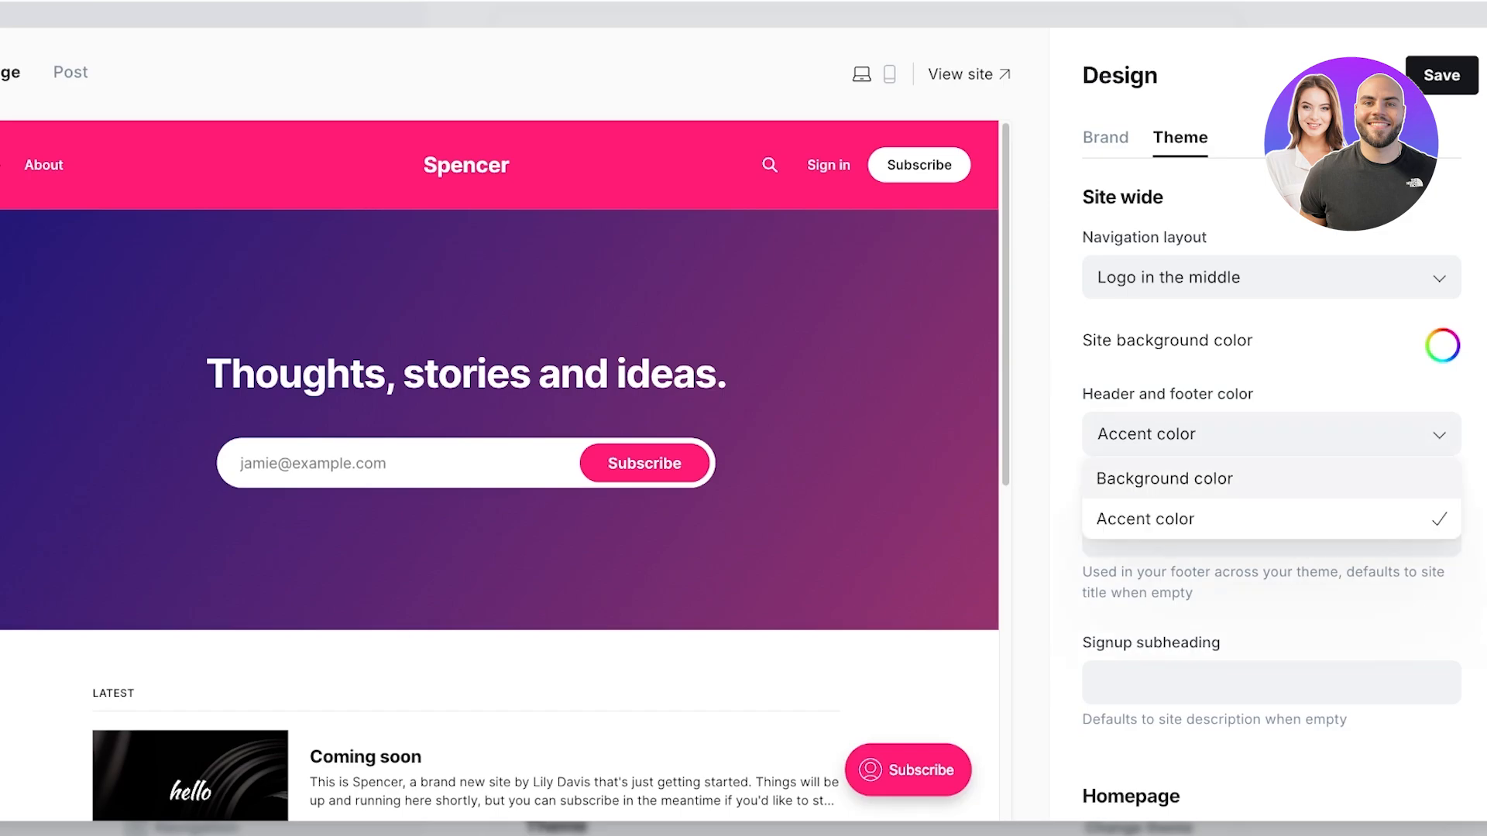
click(1272, 479)
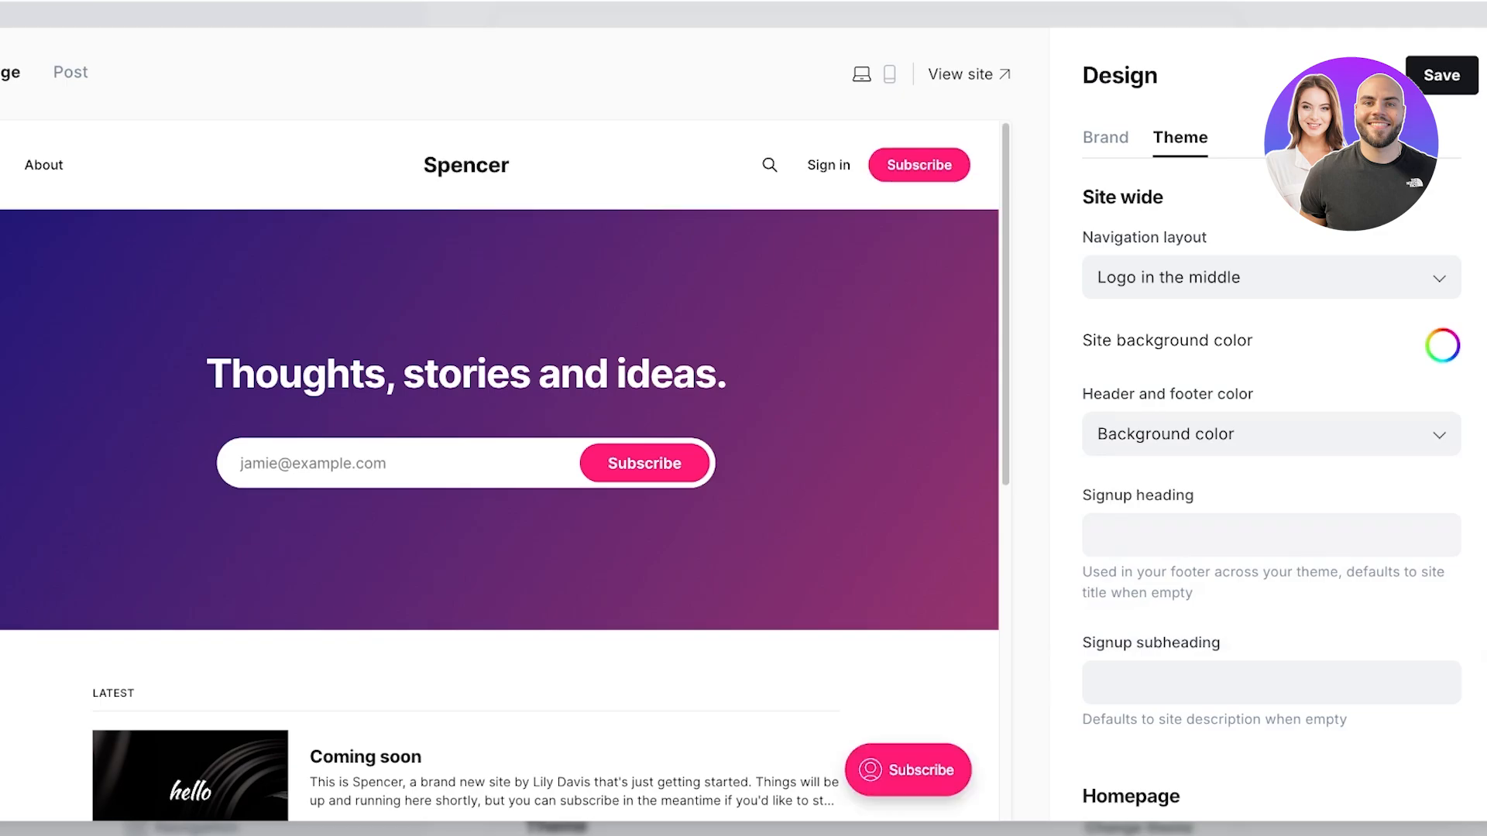
Step: Inspect the signup heading and subheading fields, leaving both empty
scroll(1272, 465, down, 4)
click(1271, 254)
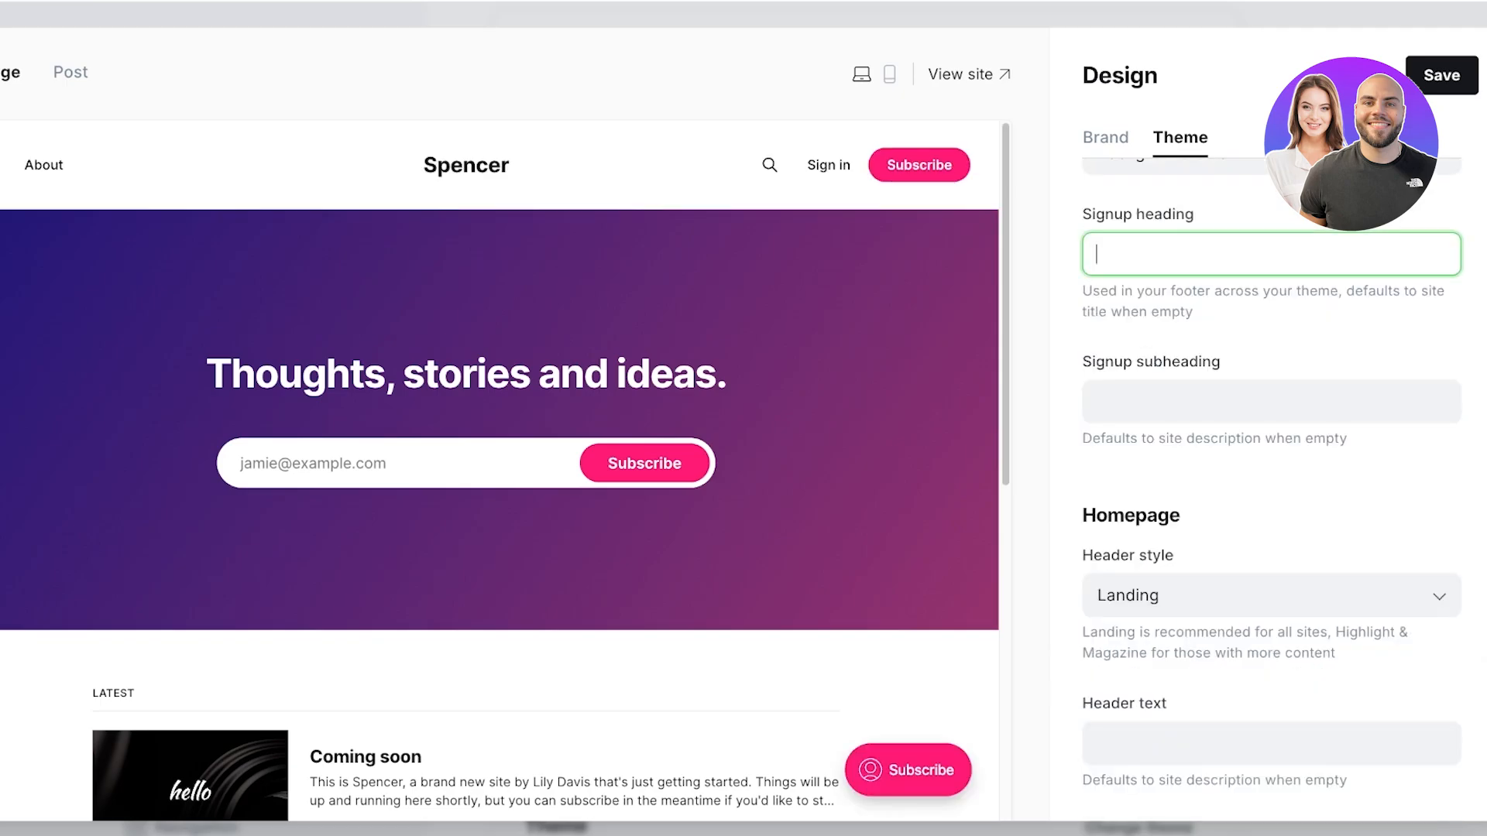
click(1271, 401)
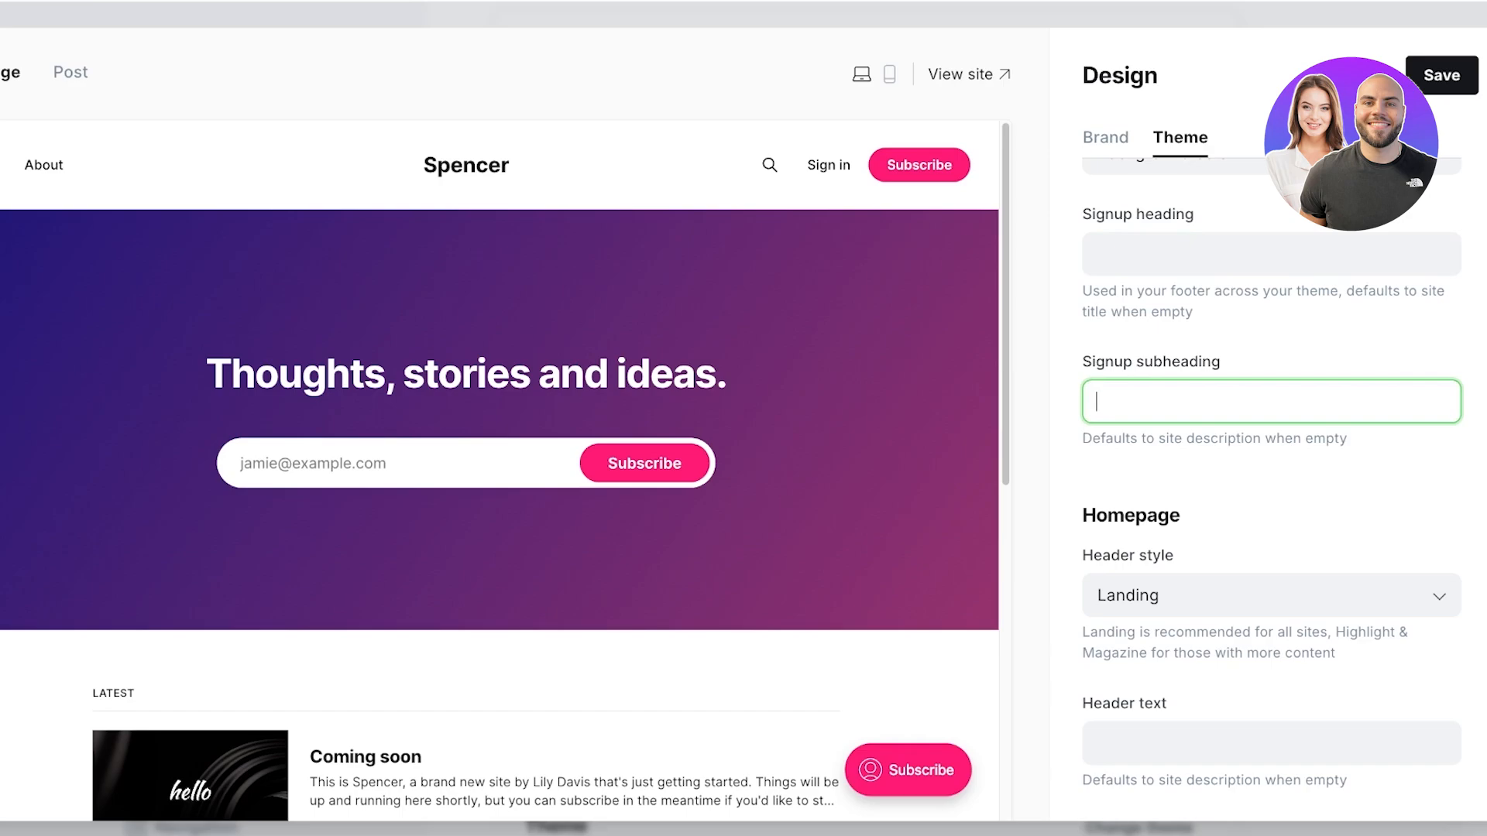
click(1271, 254)
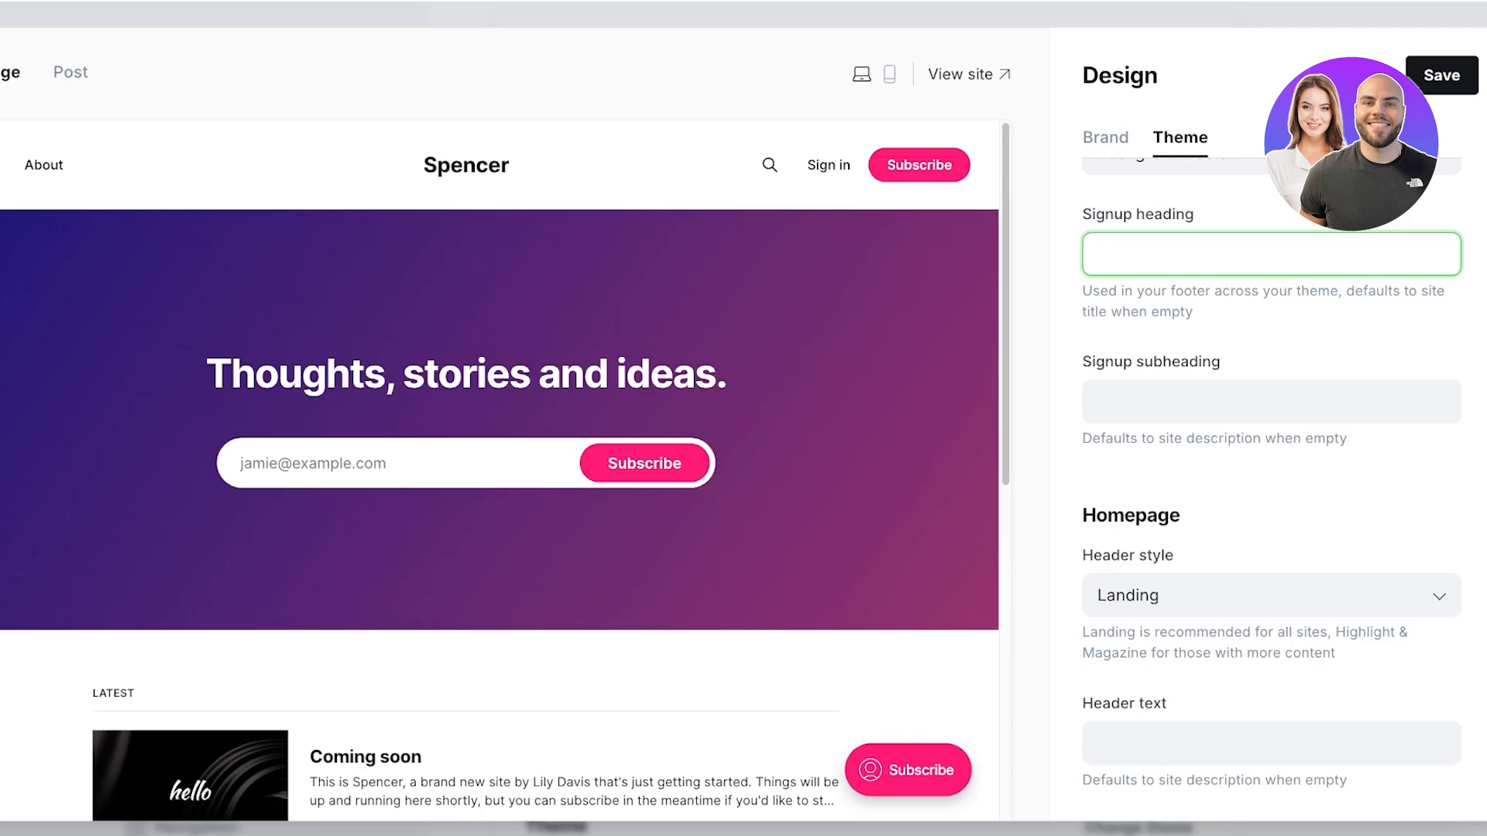
scroll(1272, 480, up, 1)
scroll(1271, 480, down, 5)
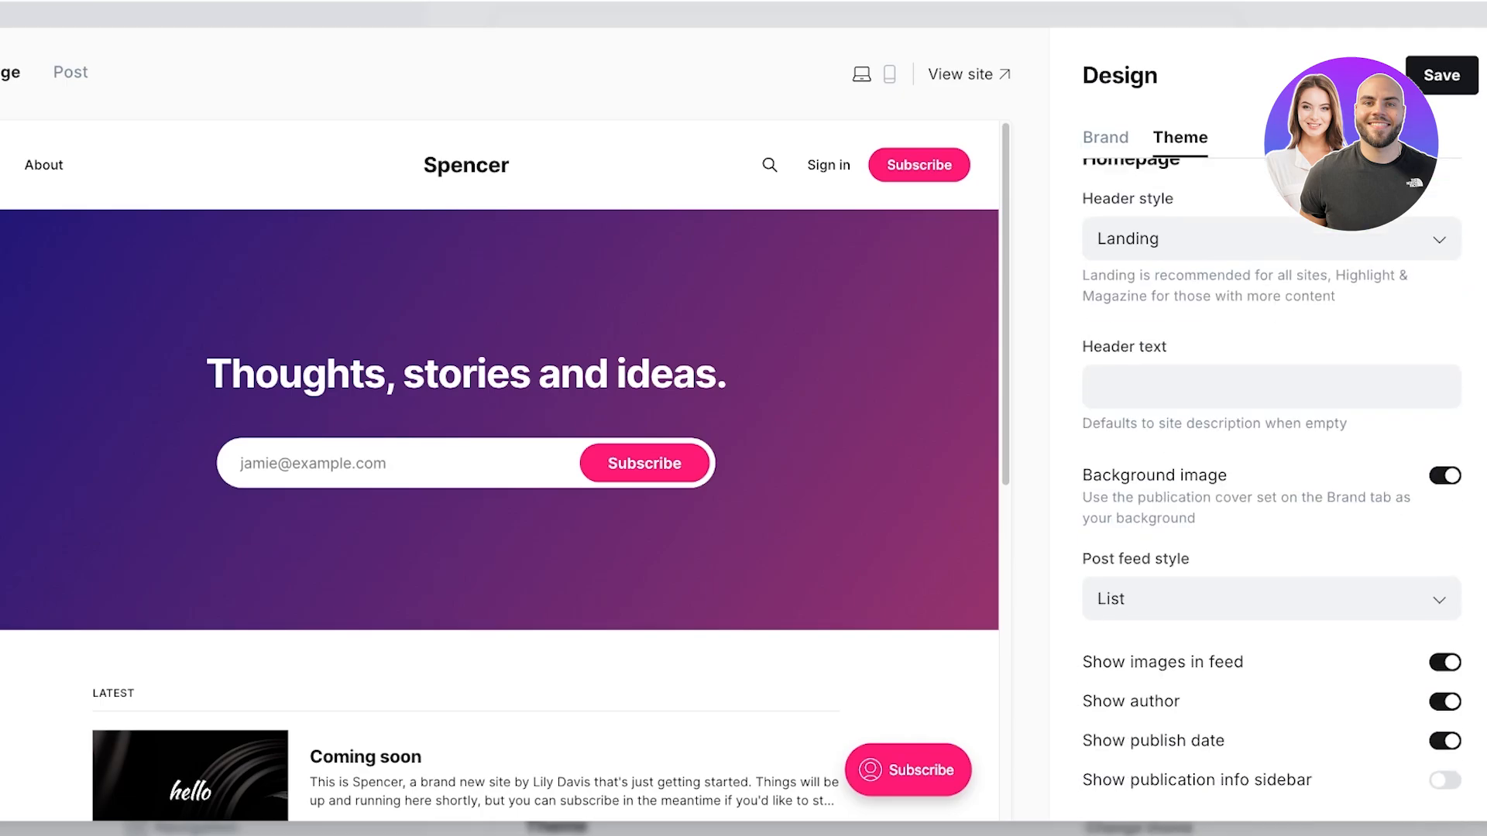
scroll(1271, 480, up, 1)
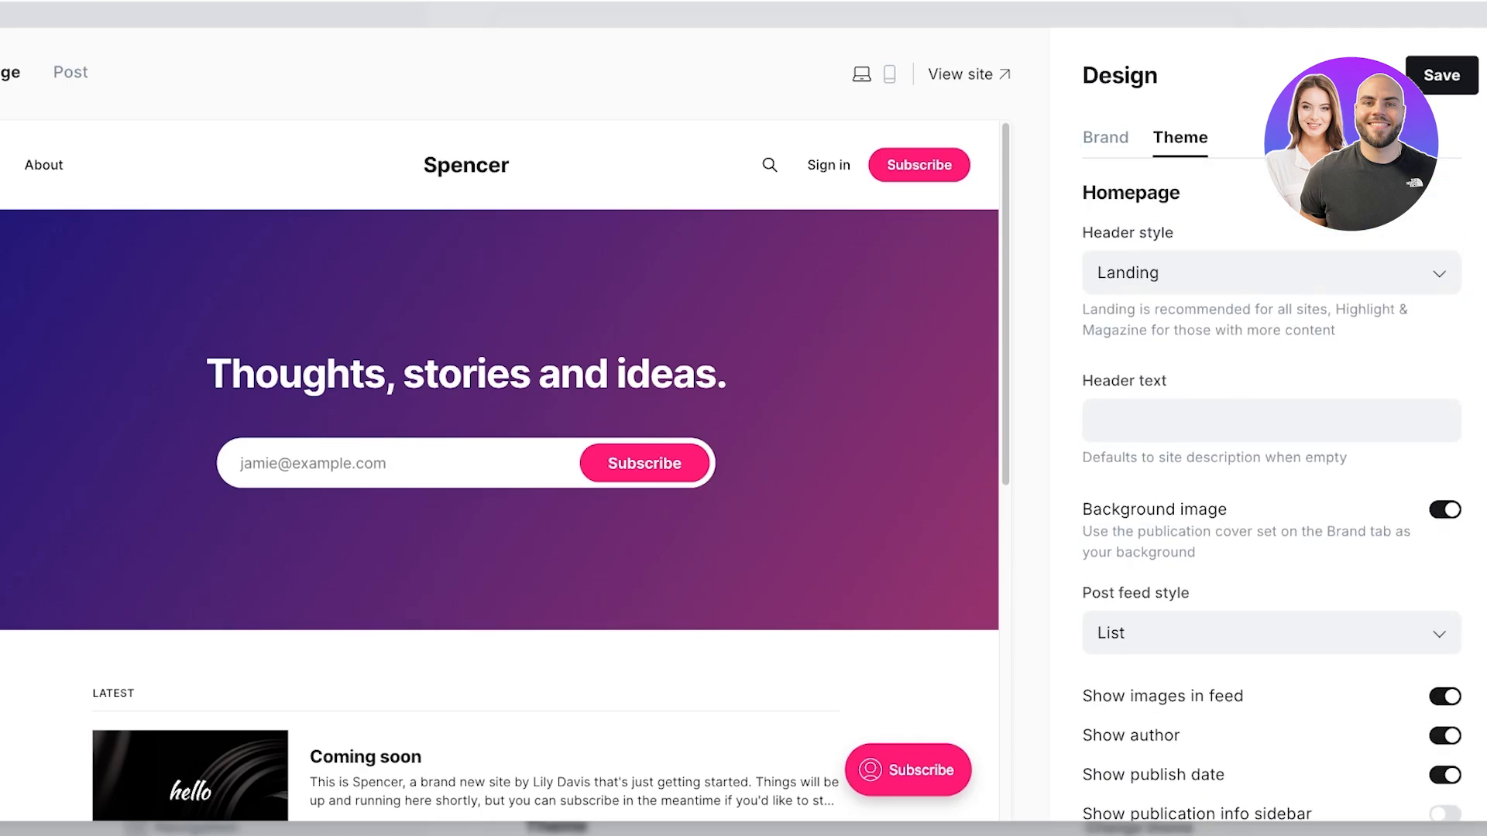
click(1272, 273)
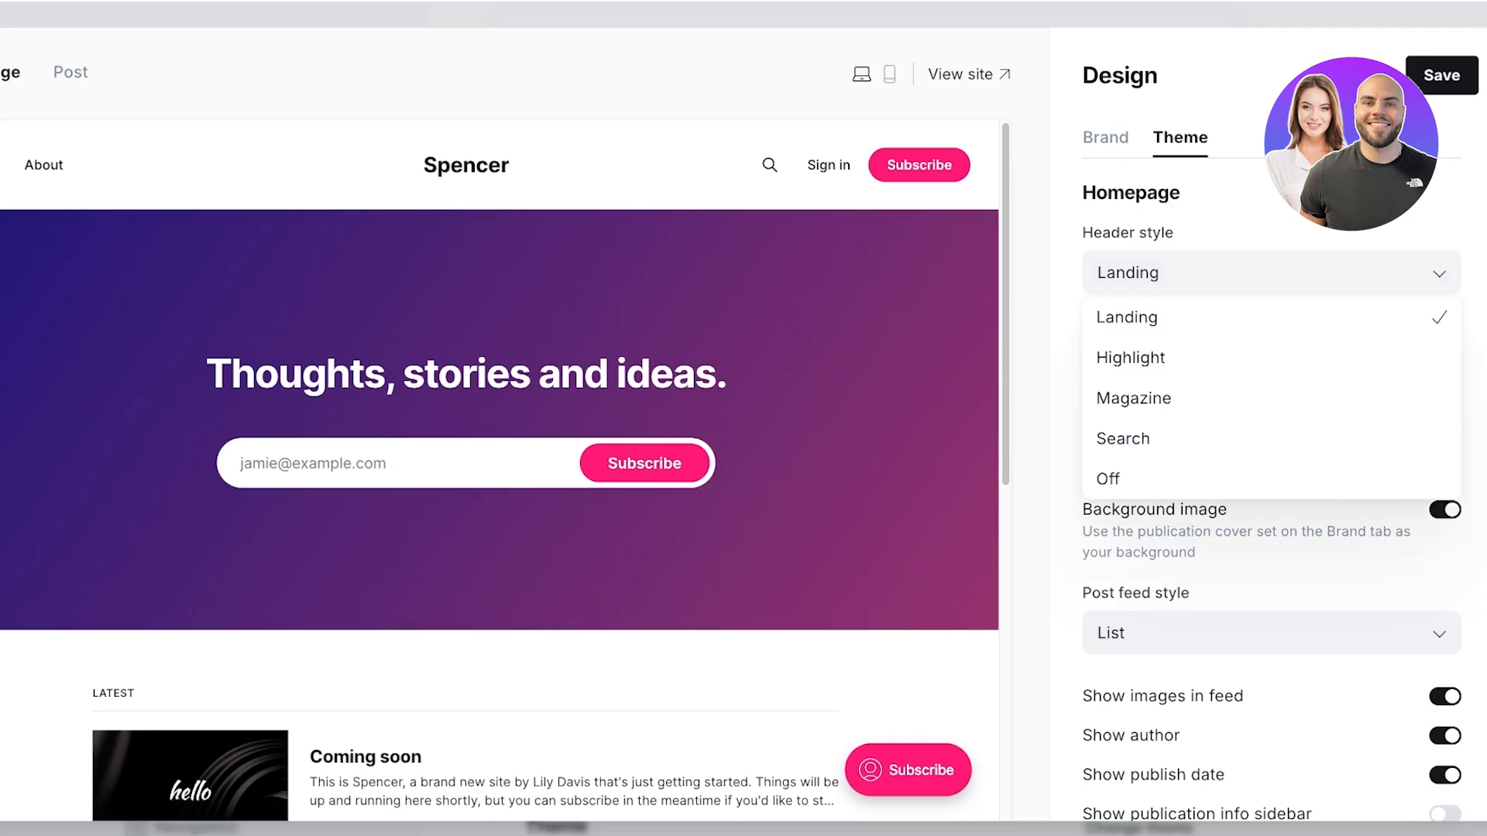
click(1272, 318)
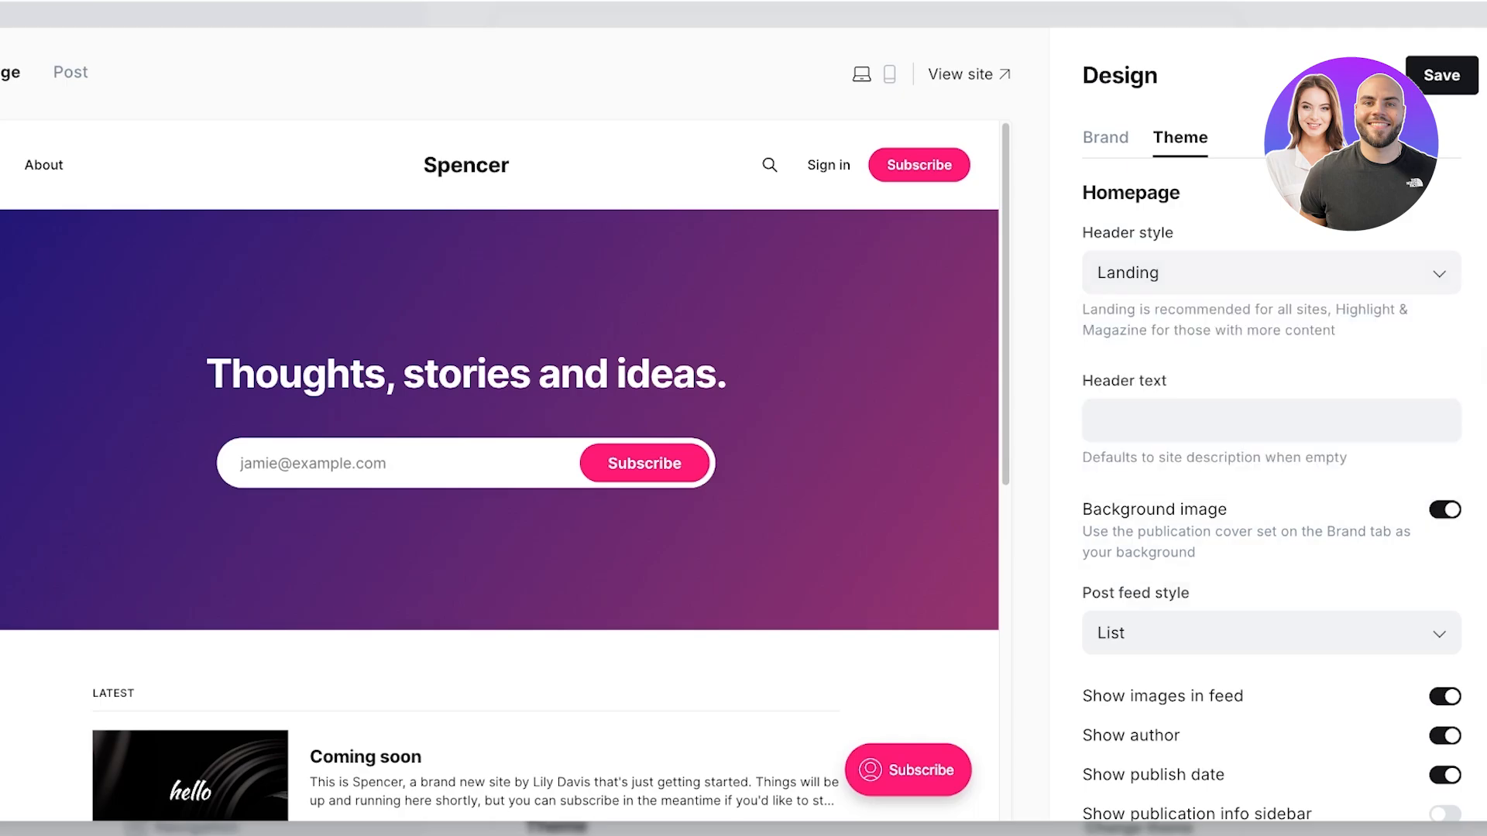
click(1271, 272)
click(1208, 355)
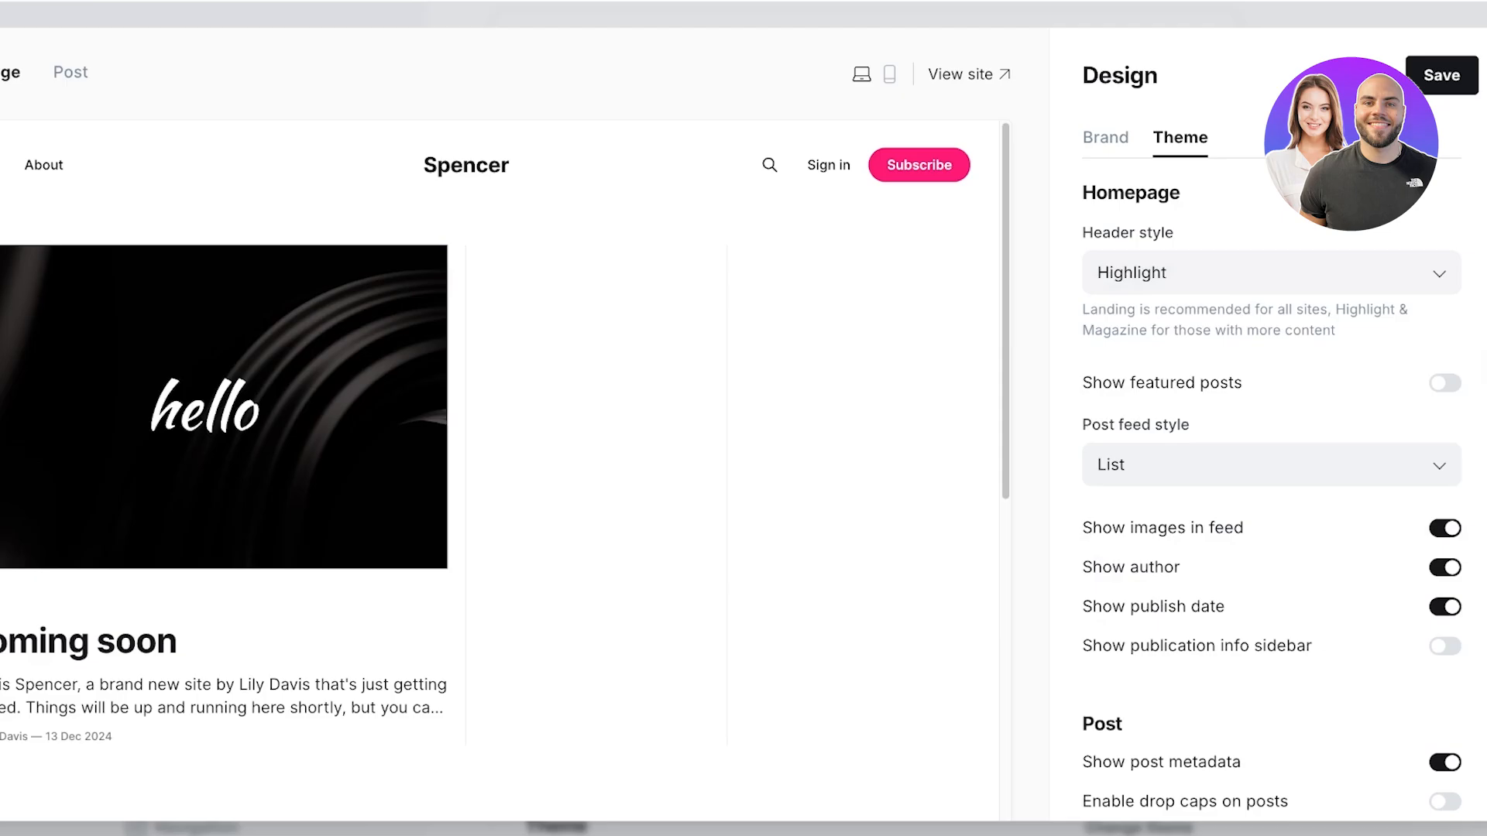
click(1272, 273)
click(1239, 357)
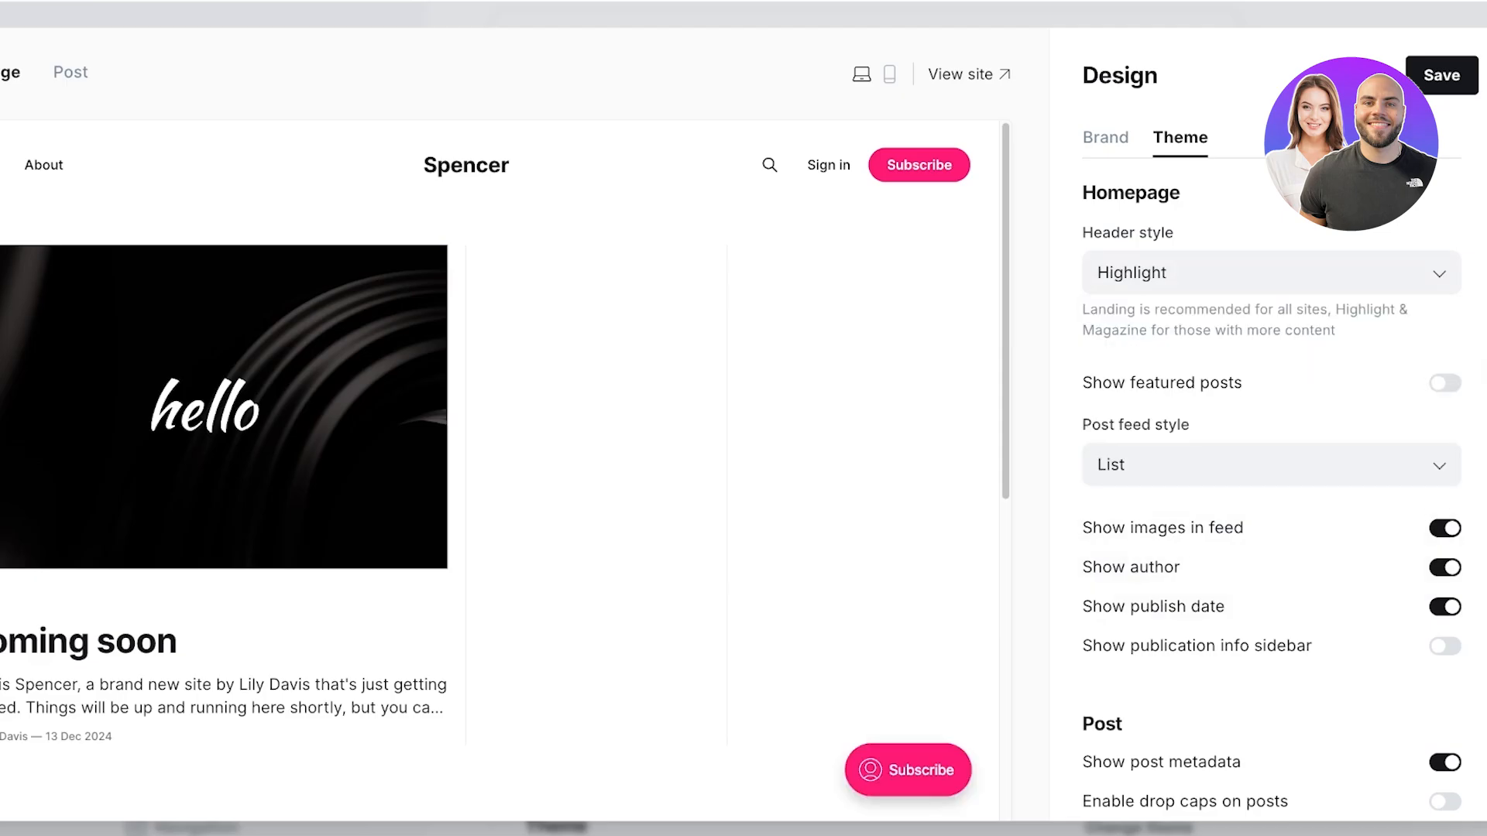
click(1271, 272)
click(1208, 395)
click(1272, 273)
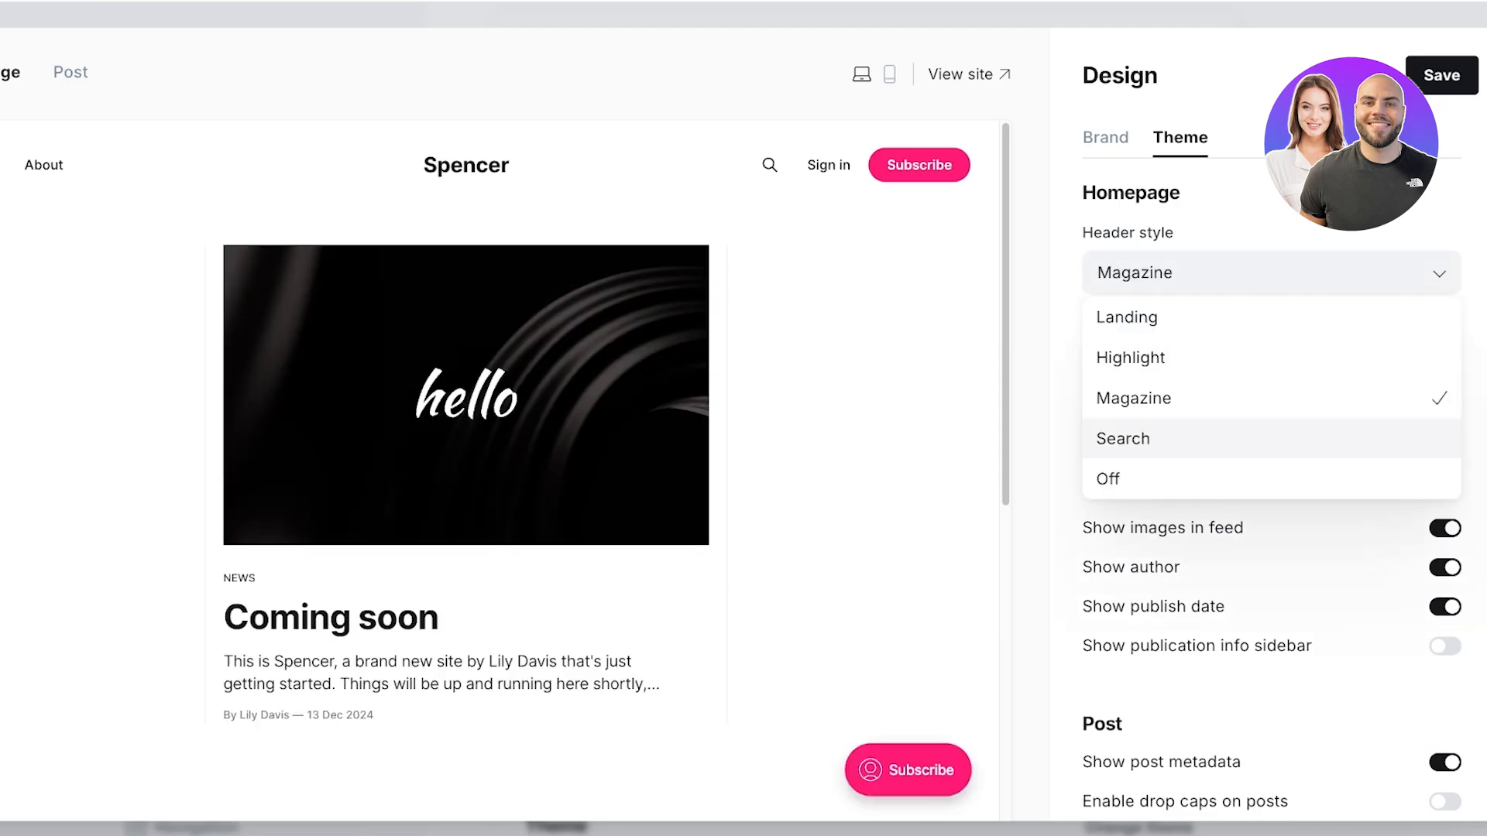
click(1208, 436)
click(1272, 273)
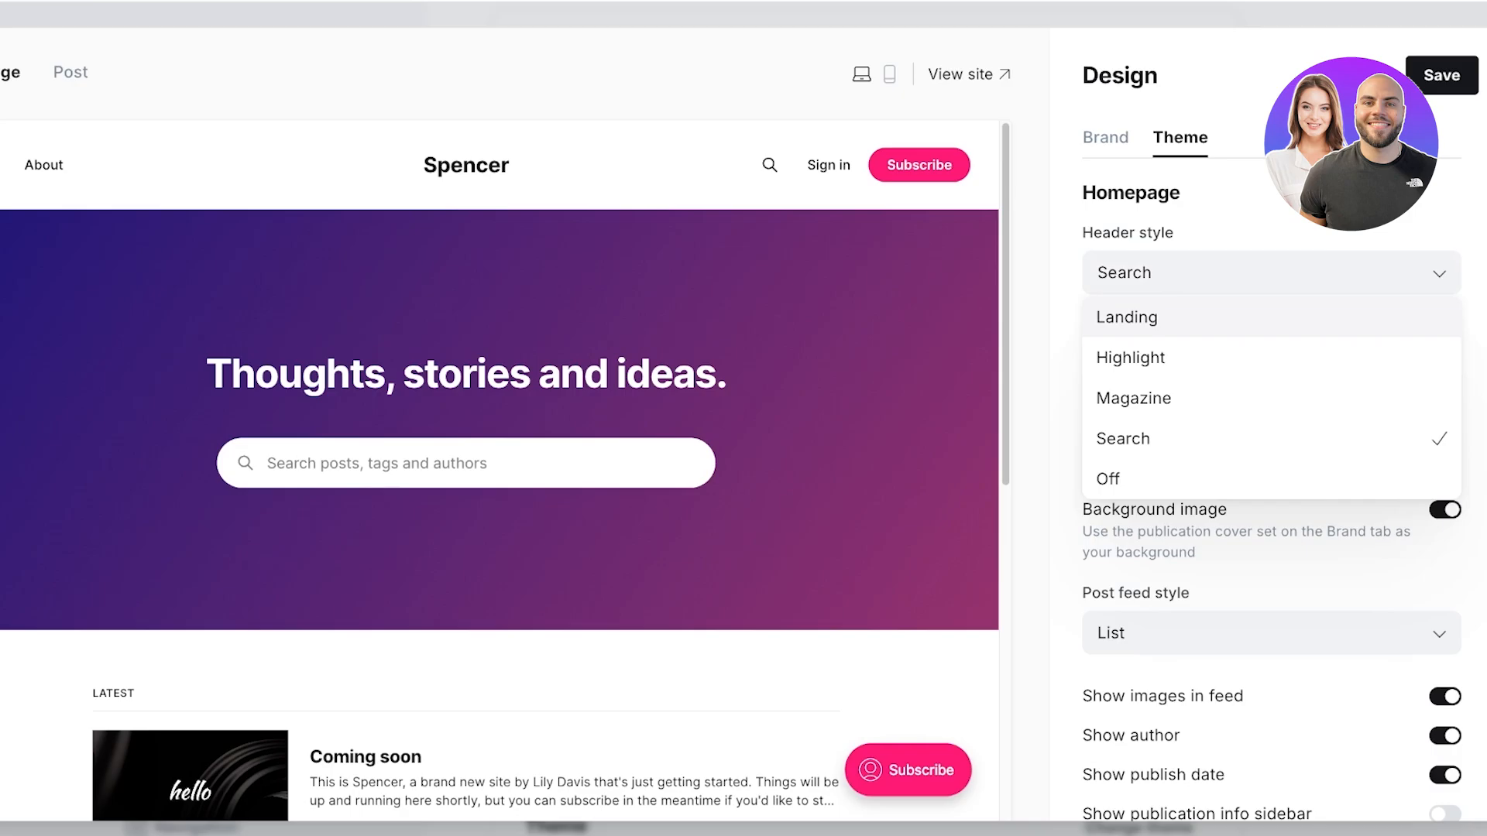
click(1209, 479)
click(1271, 273)
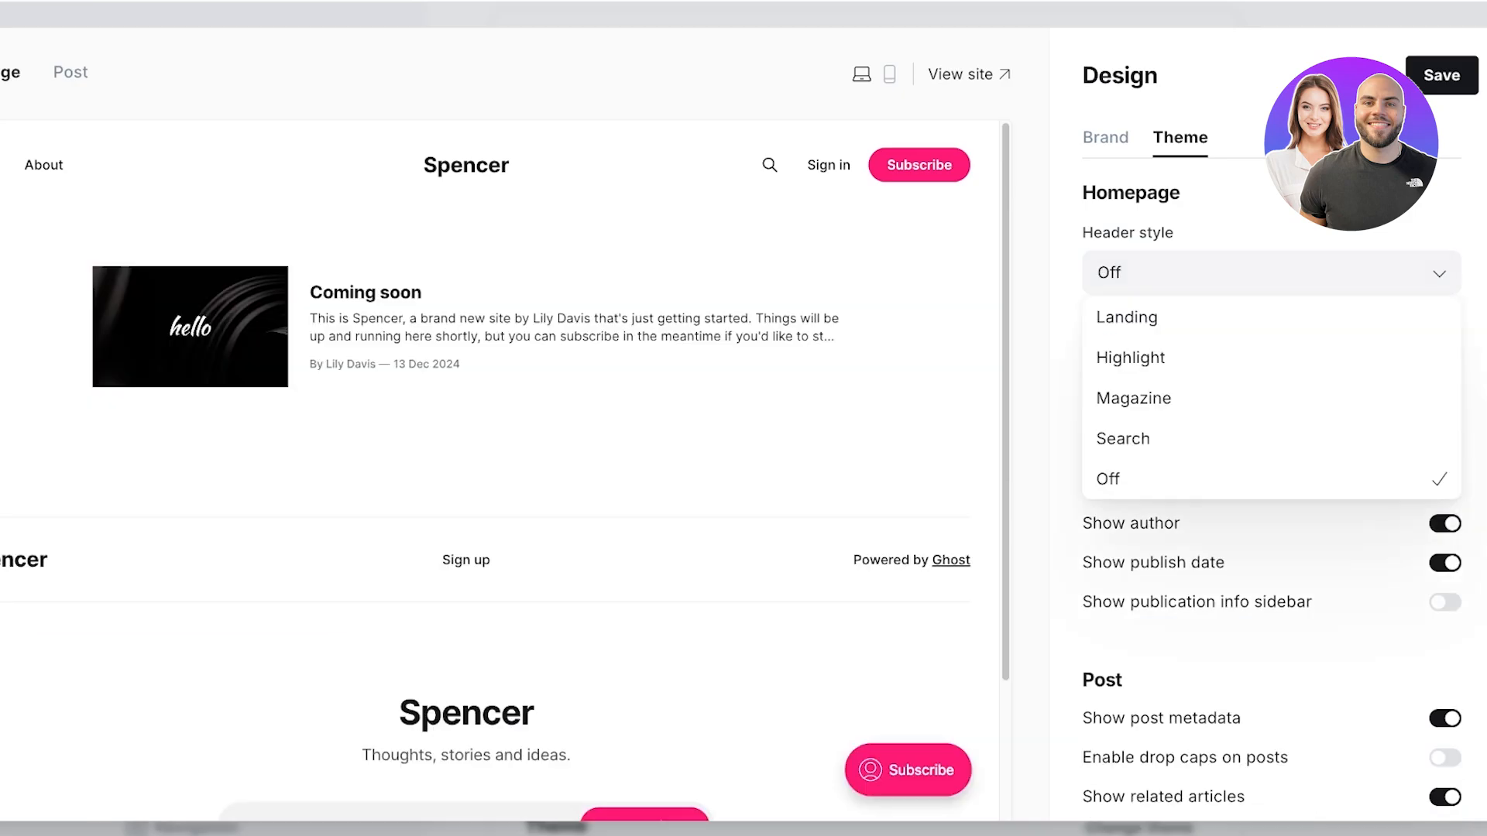
click(1208, 317)
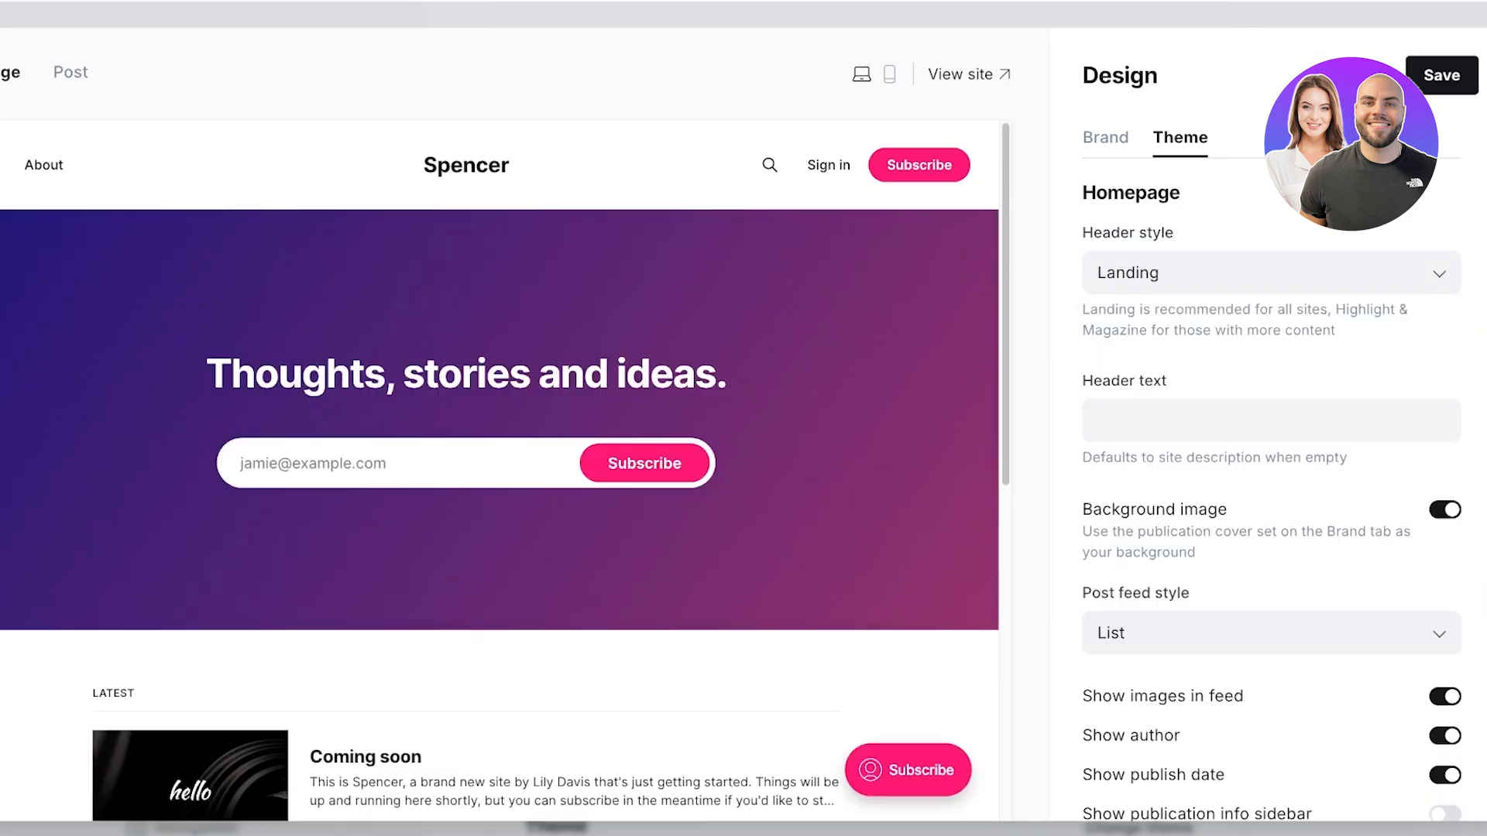
click(1272, 421)
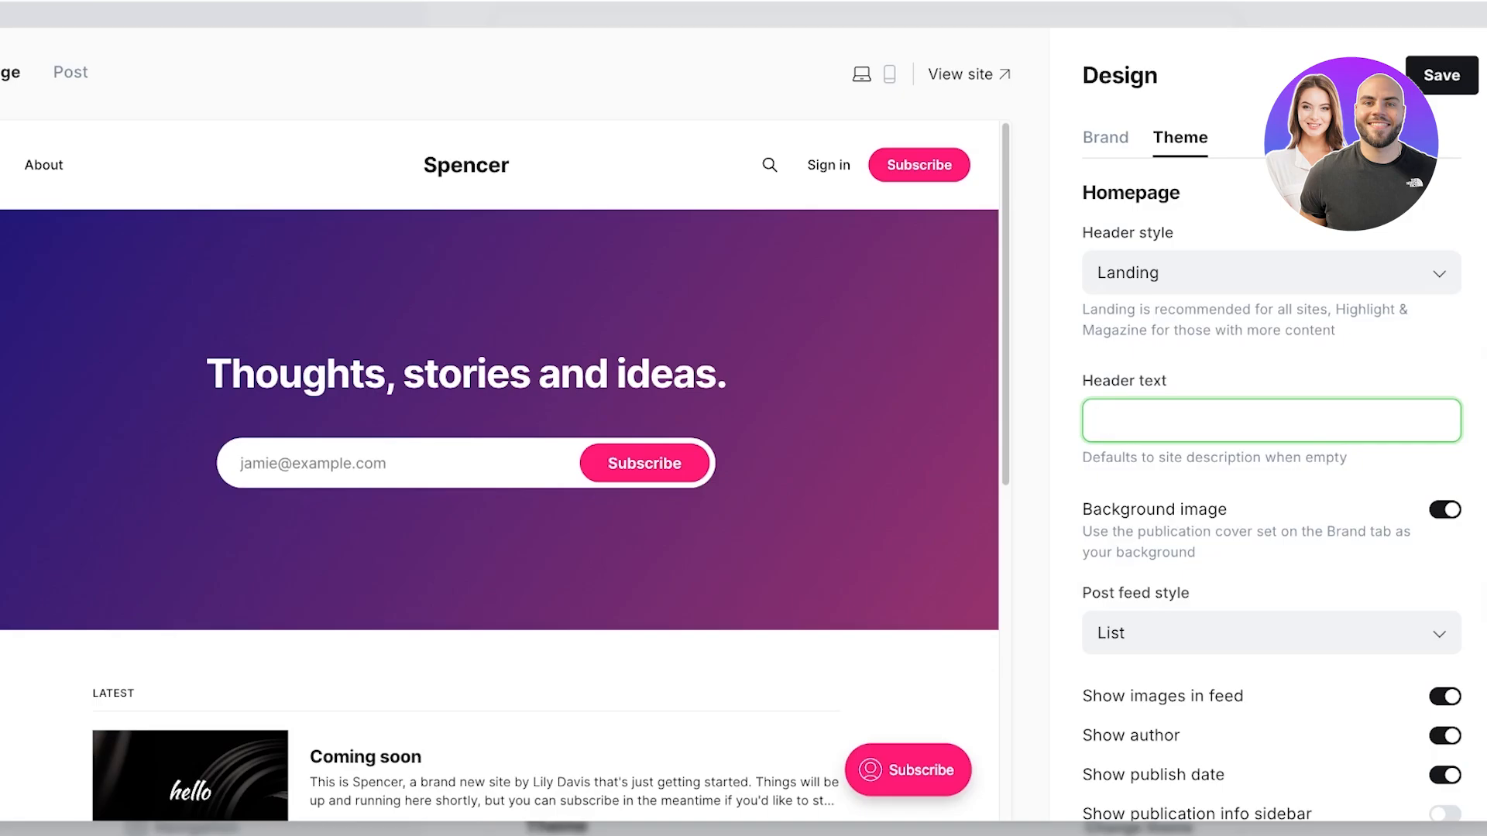
Step: Set the homepage header text to 'Welcome to Spencer'
text(B)
key(BackSpace)
text(Welcome to Spencer)
Step: Change the post feed style to Grid
scroll(1270, 488, down, 2)
scroll(1270, 487, down, 1)
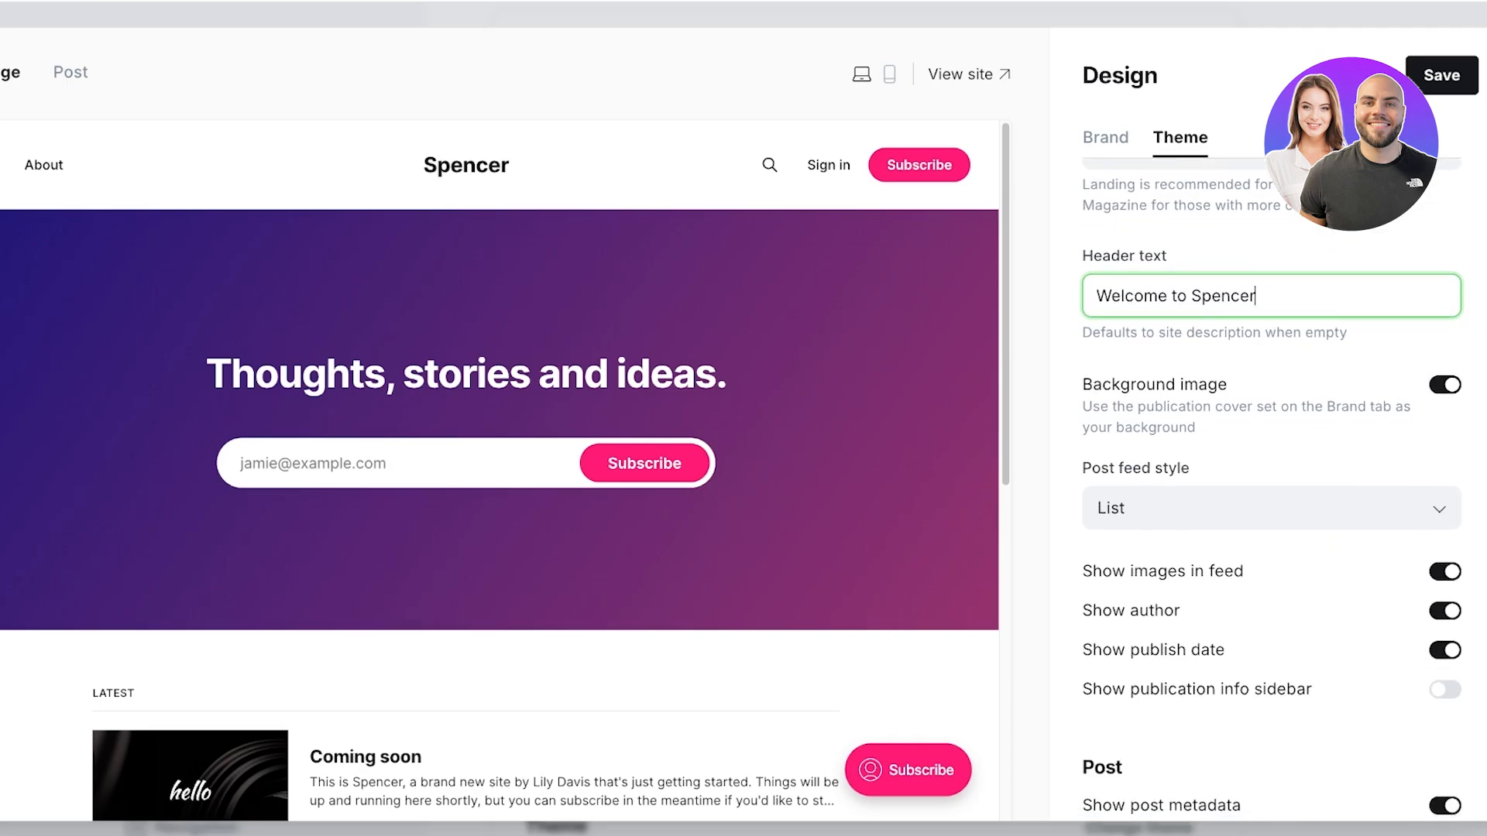
scroll(1270, 488, down, 1)
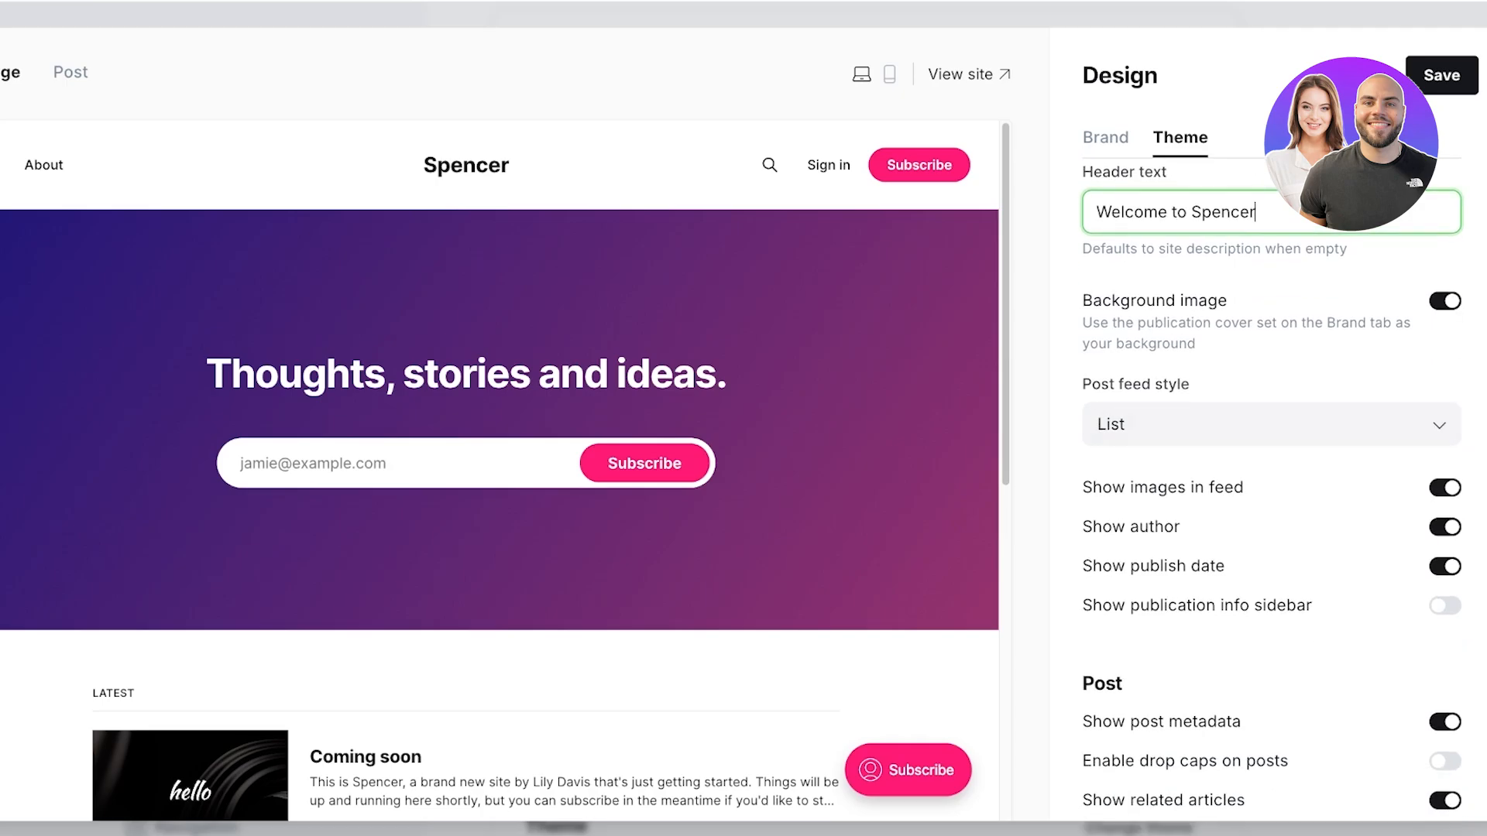
click(1270, 425)
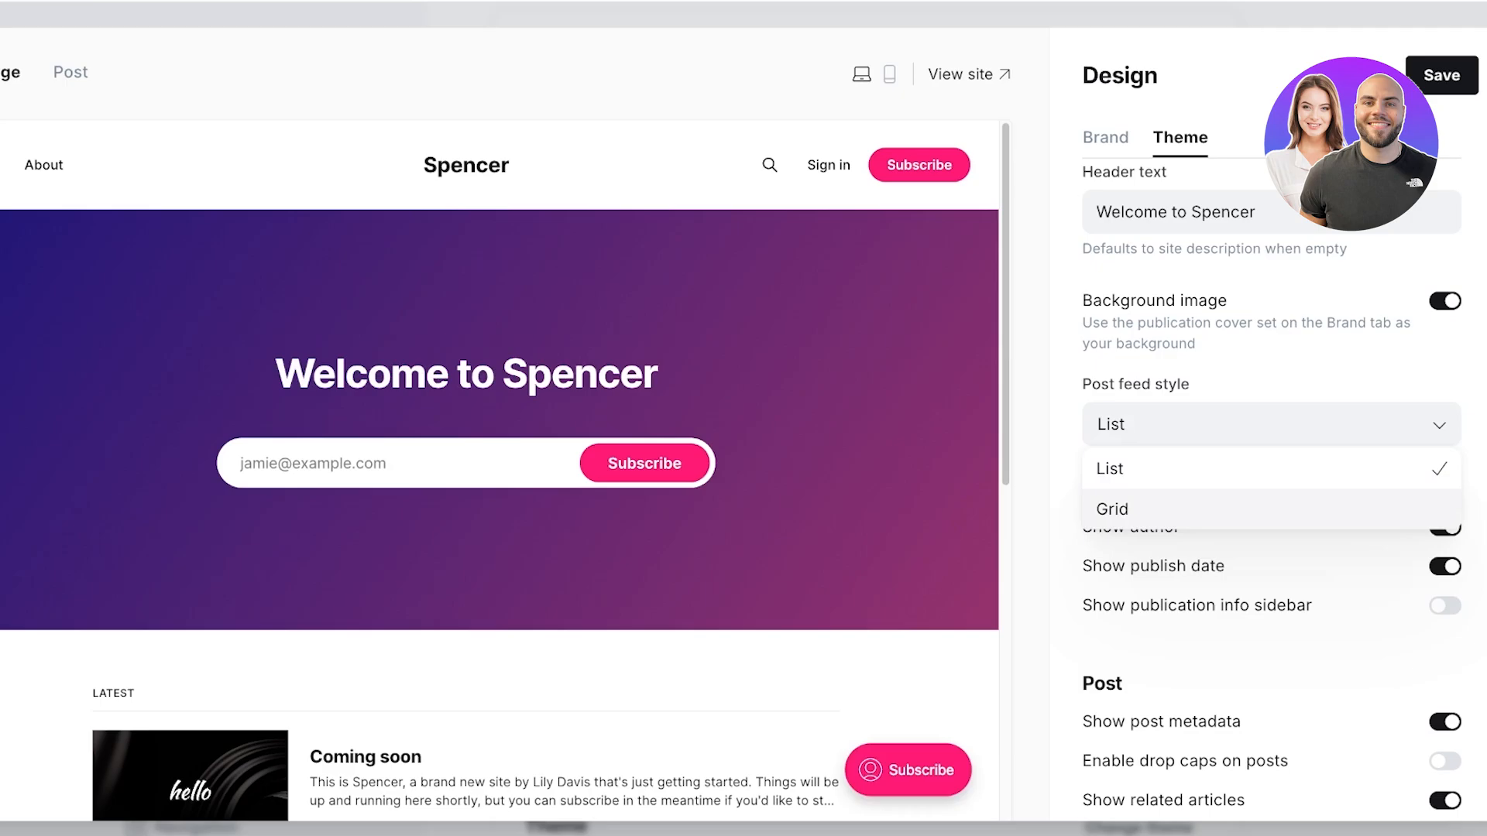
click(1270, 509)
scroll(1270, 496, down, 1)
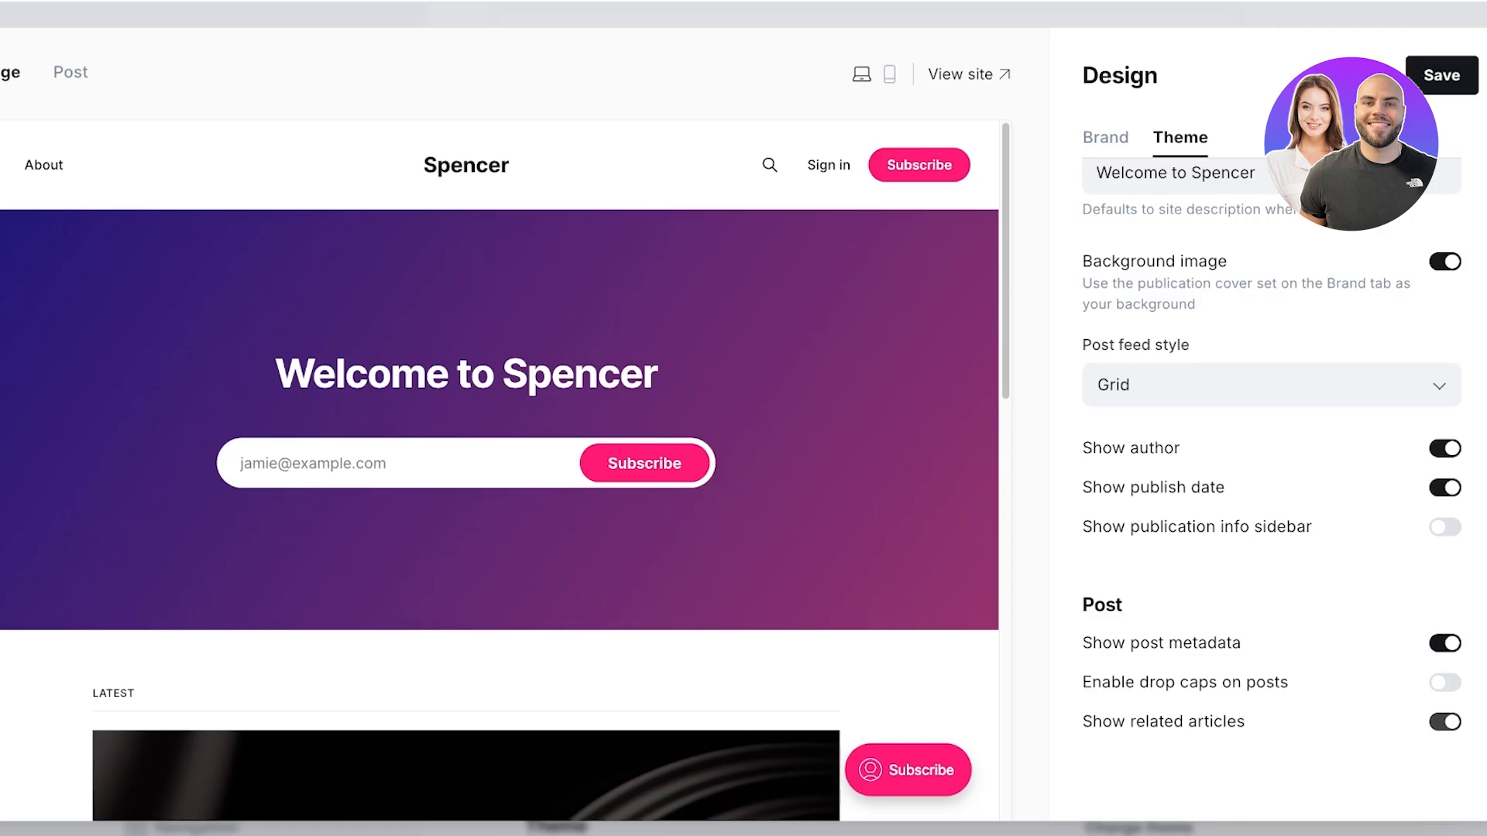
scroll(1445, 722, up, 10)
Step: Set the Brand accent colour to deep maroon 780030 and add the Spencer icon and logo
click(1105, 138)
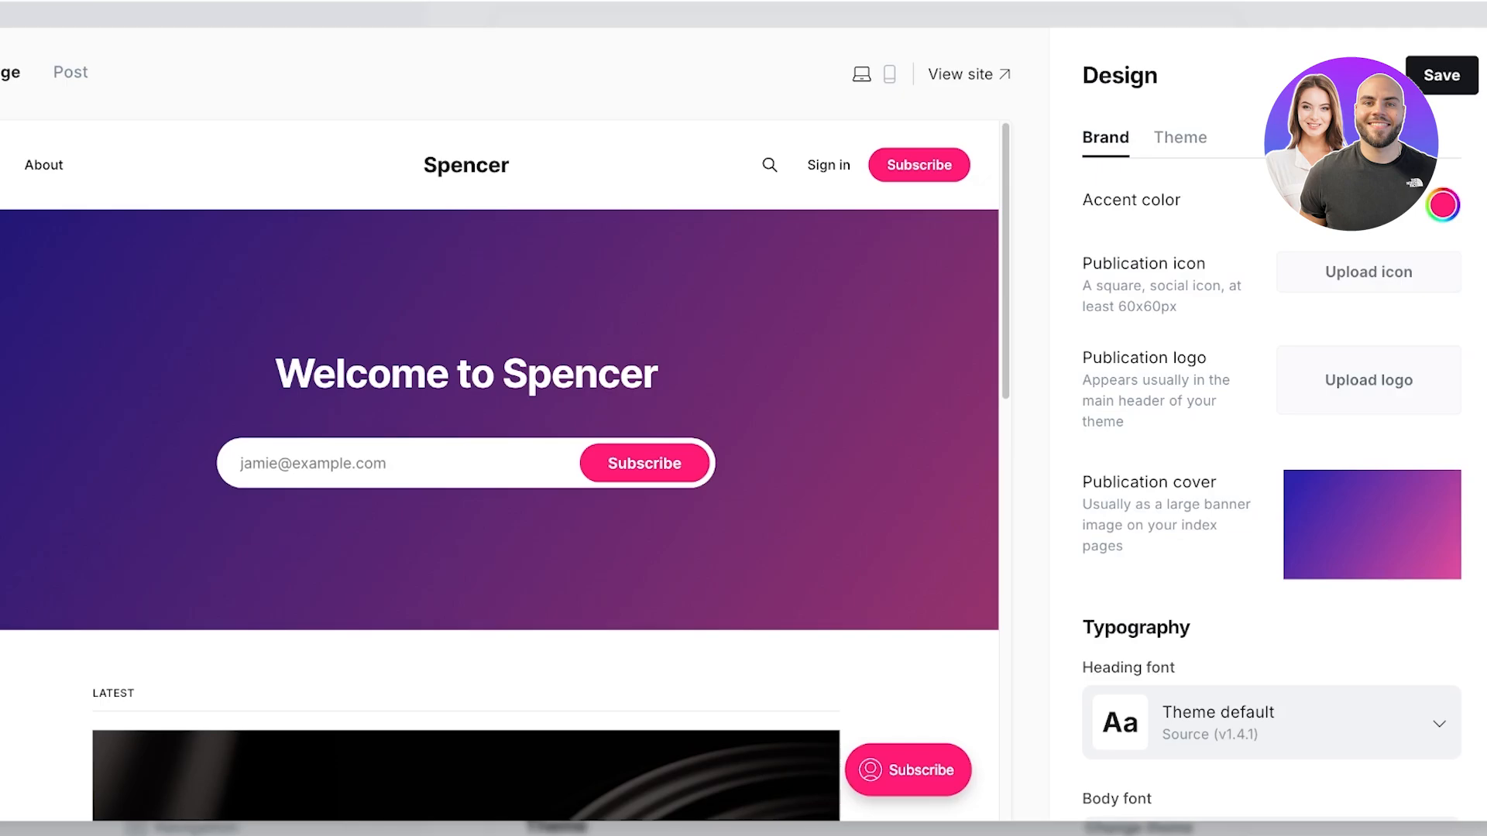
click(1441, 204)
drag(1352, 296, 1466, 338)
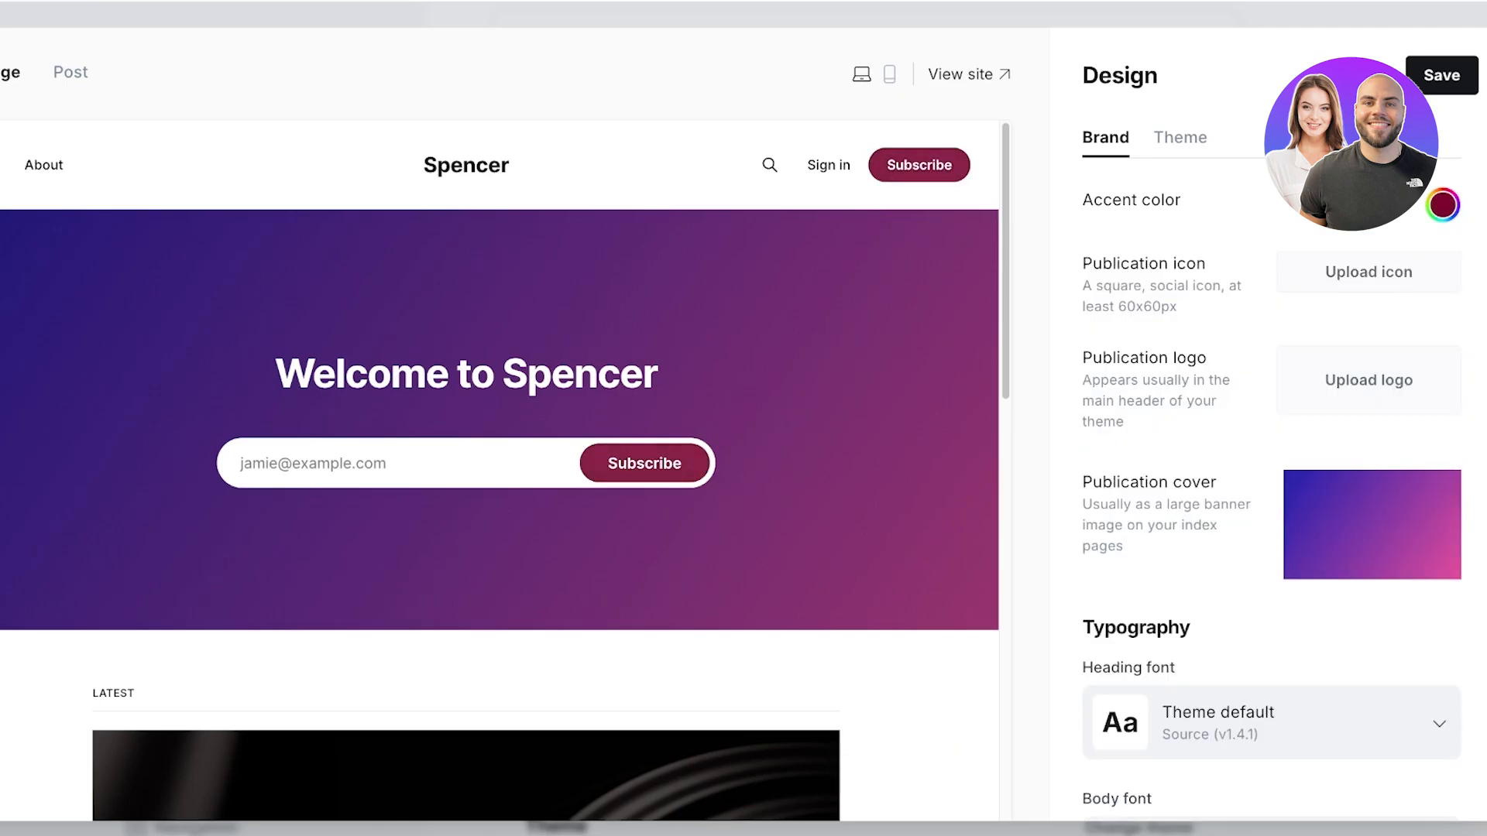
click(1442, 205)
click(1442, 206)
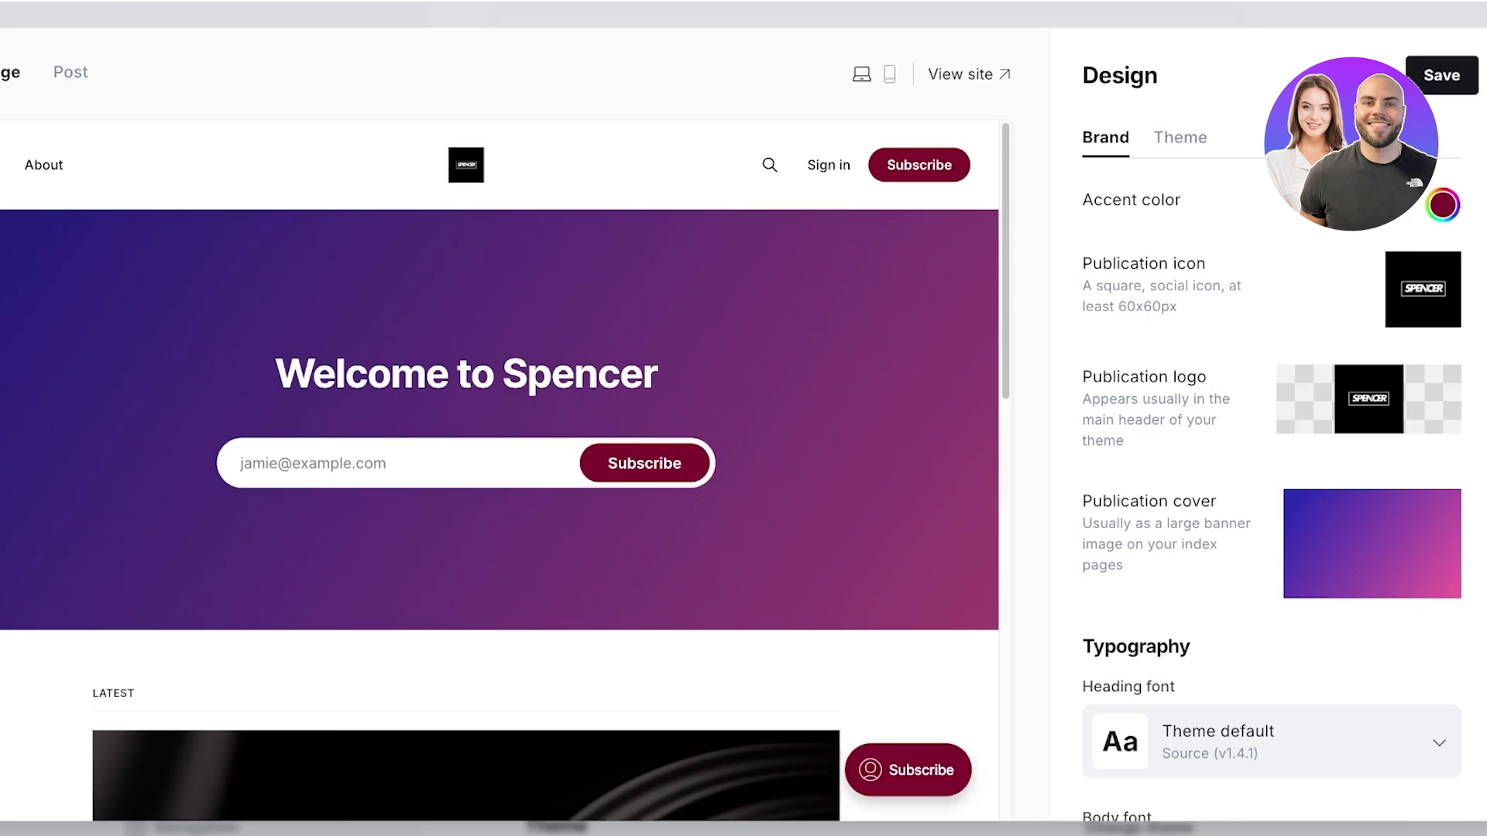
scroll(1371, 464, down, 1)
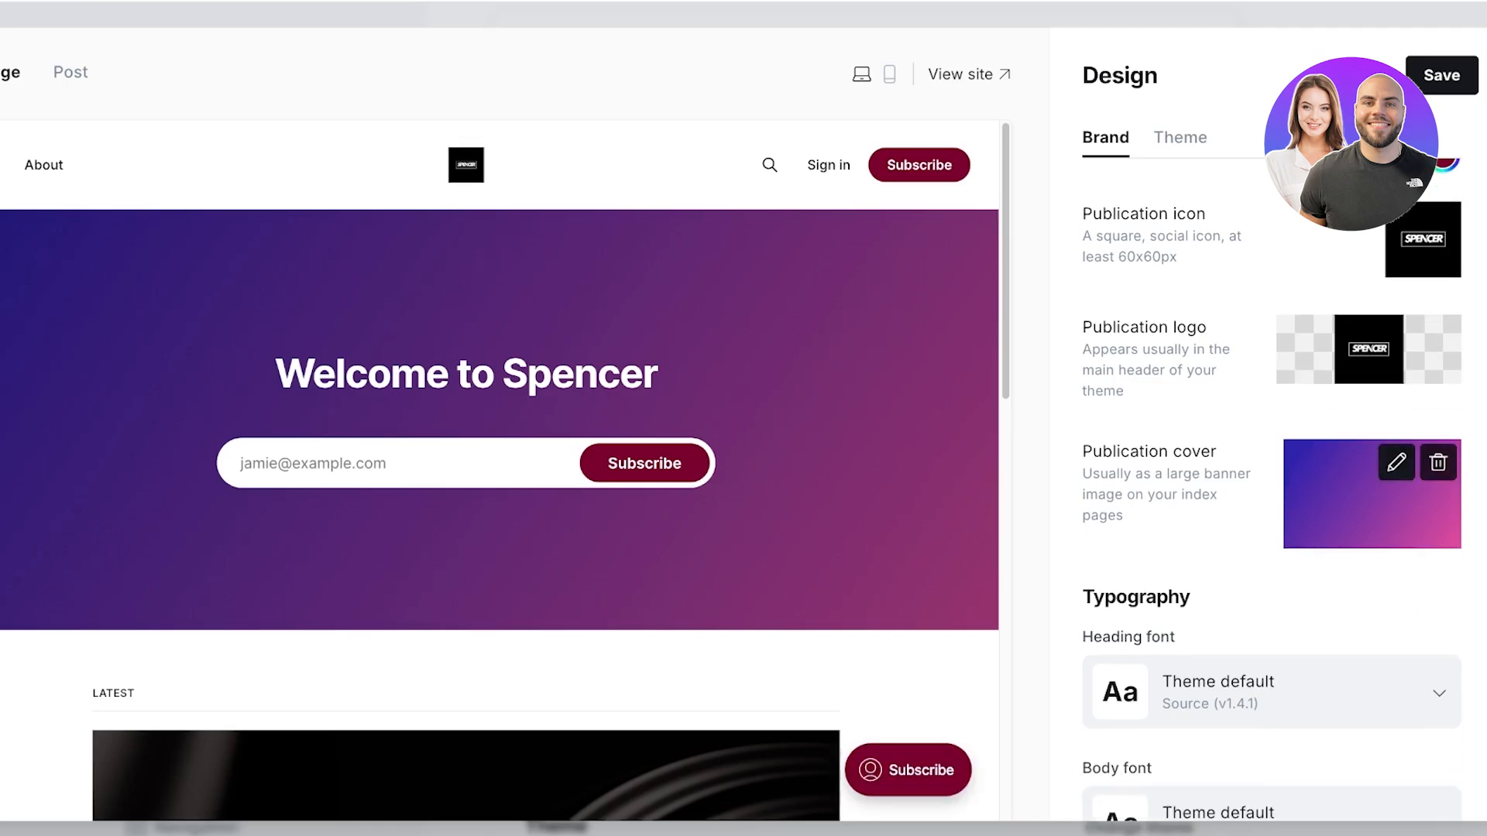
Step: Remove the purple gradient cover and upload the three-portrait photo as publication cover
click(1396, 462)
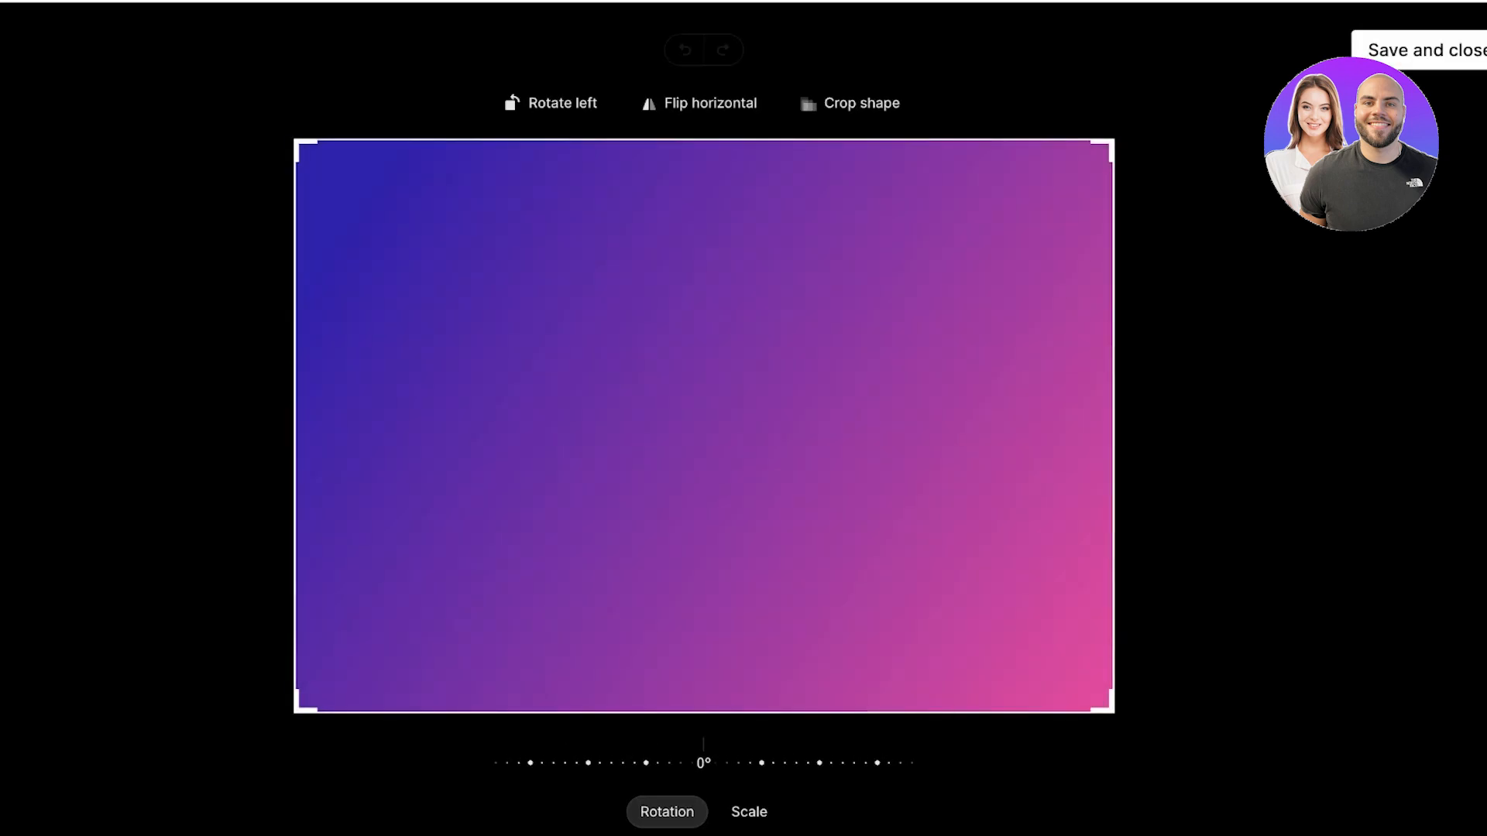
click(1427, 50)
click(1438, 462)
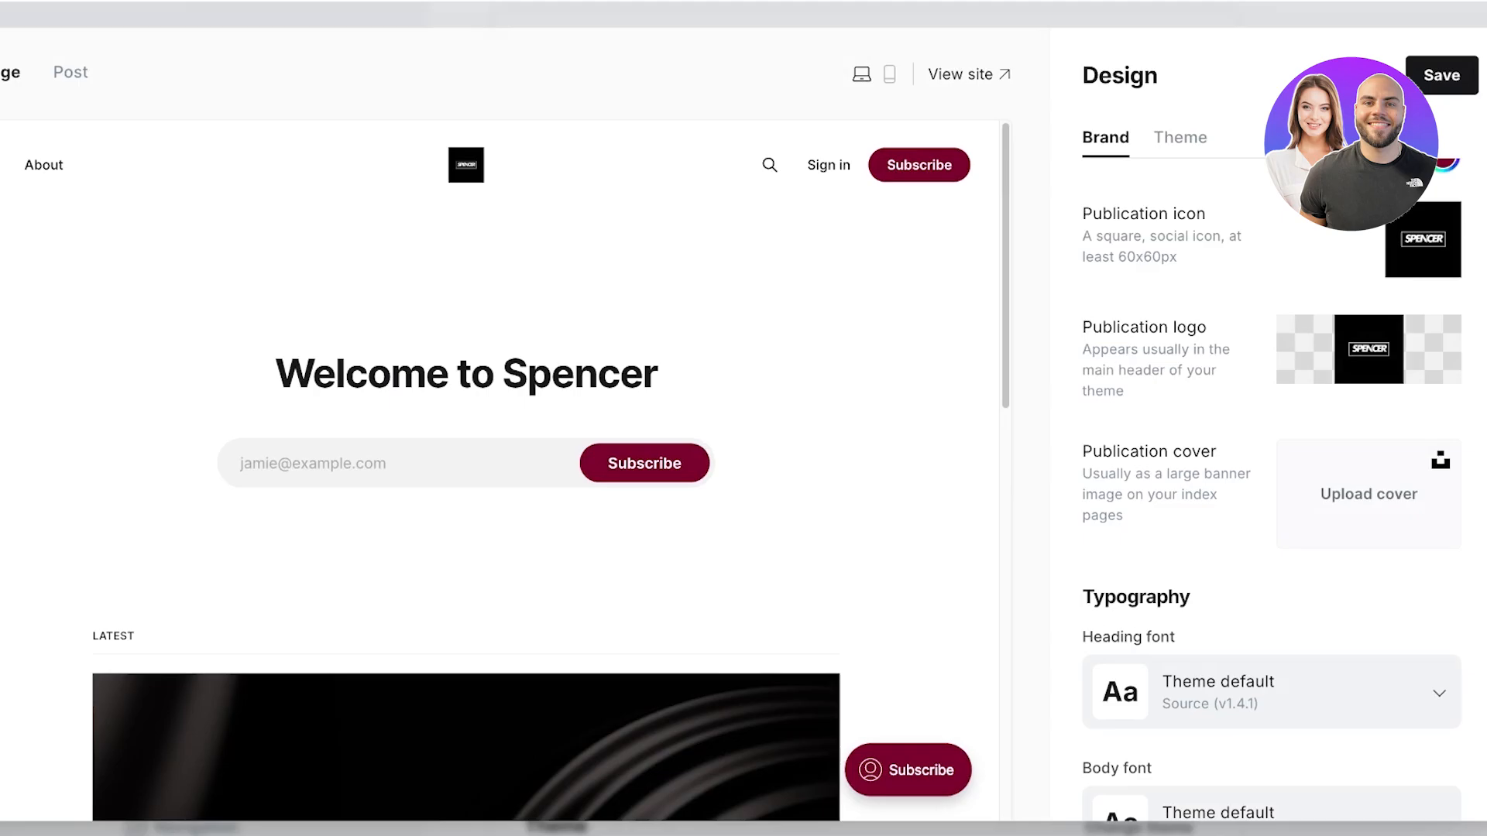
scroll(1270, 487, down, 2)
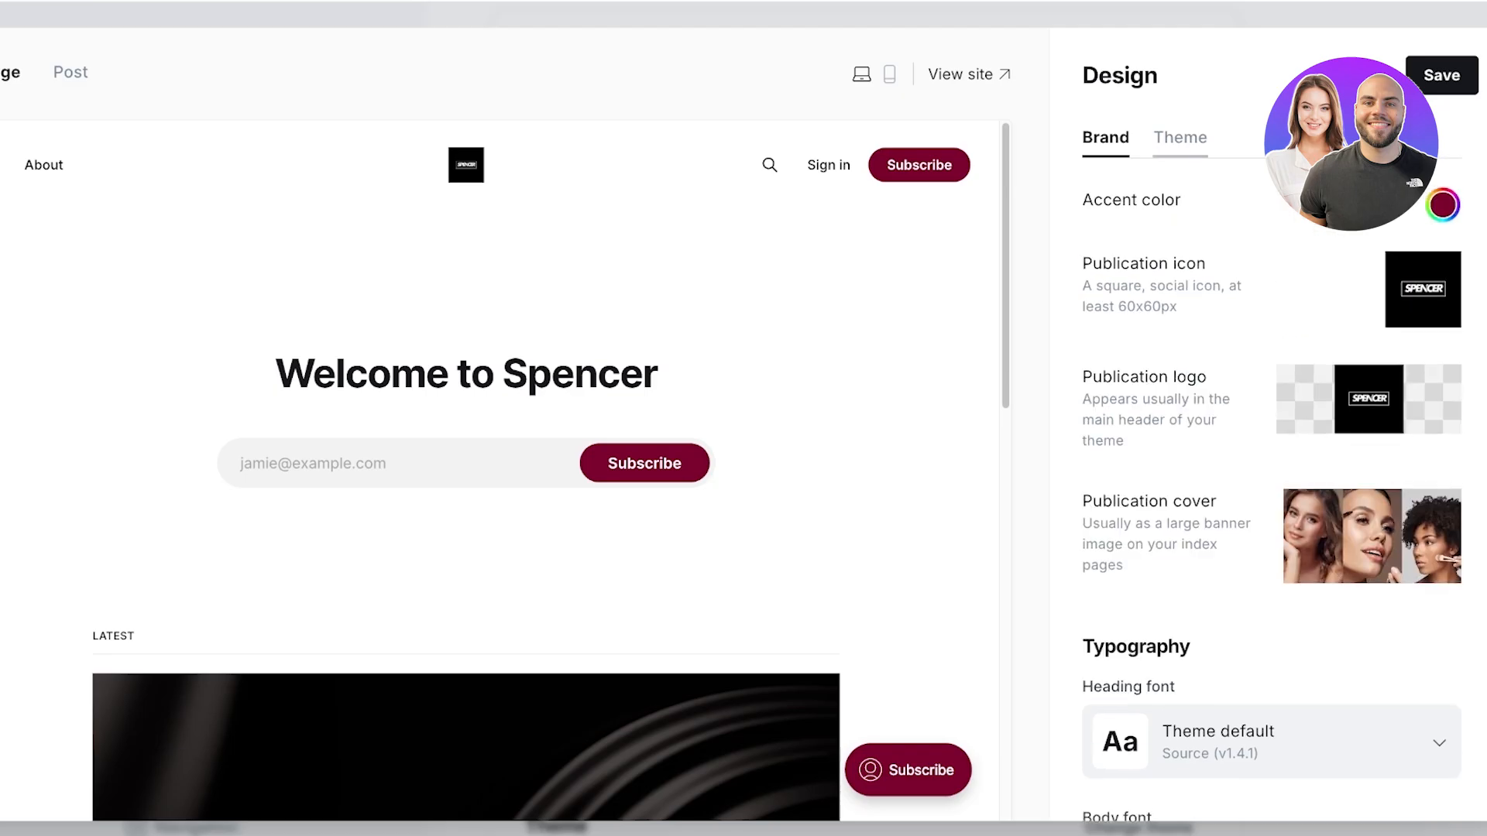
Step: Toggle the post publish-date option in Theme settings, then save the design changes
click(1180, 138)
scroll(1272, 465, down, 8)
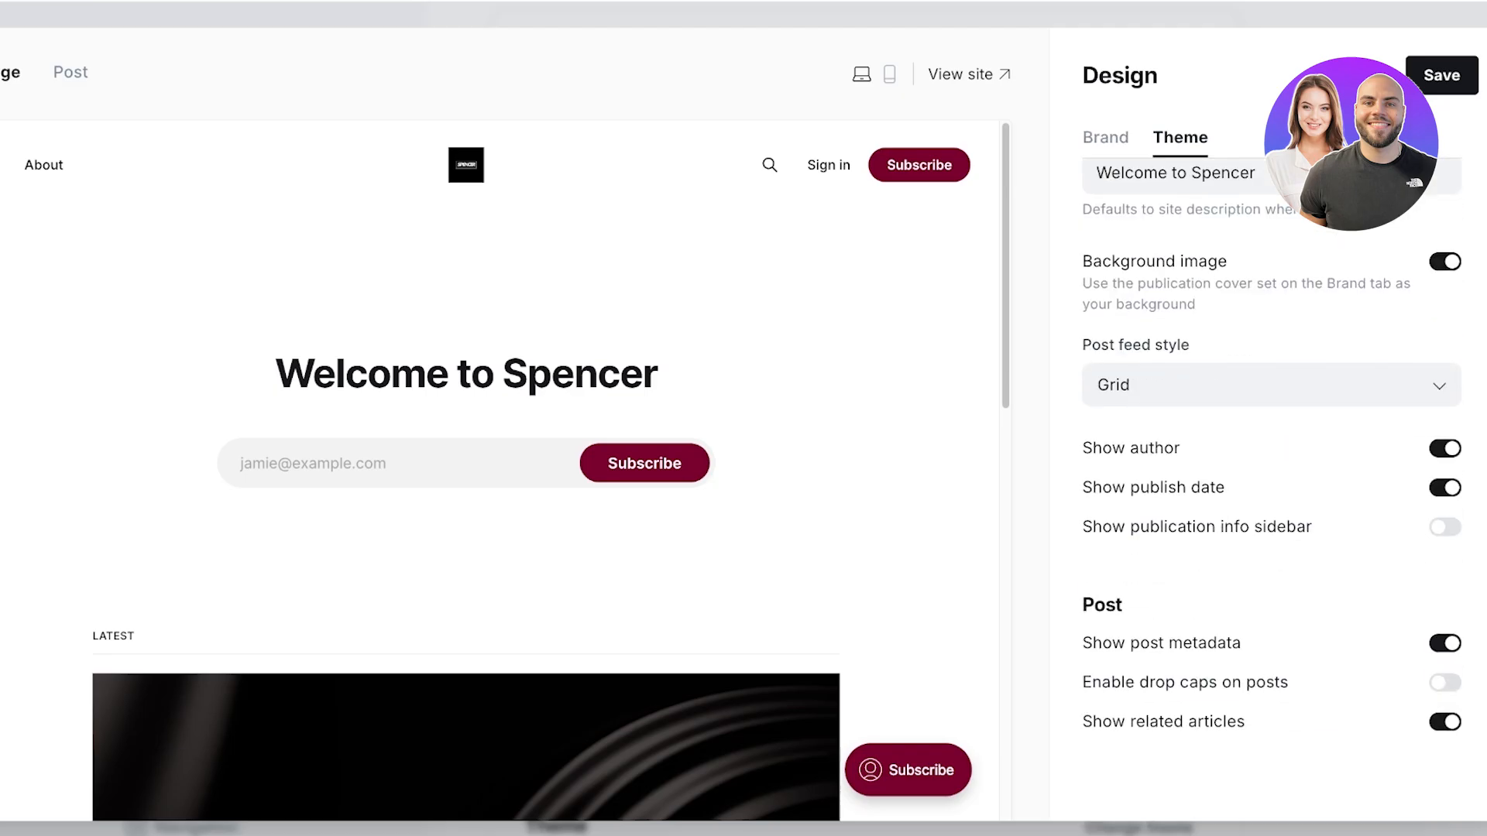
click(1445, 488)
click(1445, 488)
scroll(542, 465, down, 5)
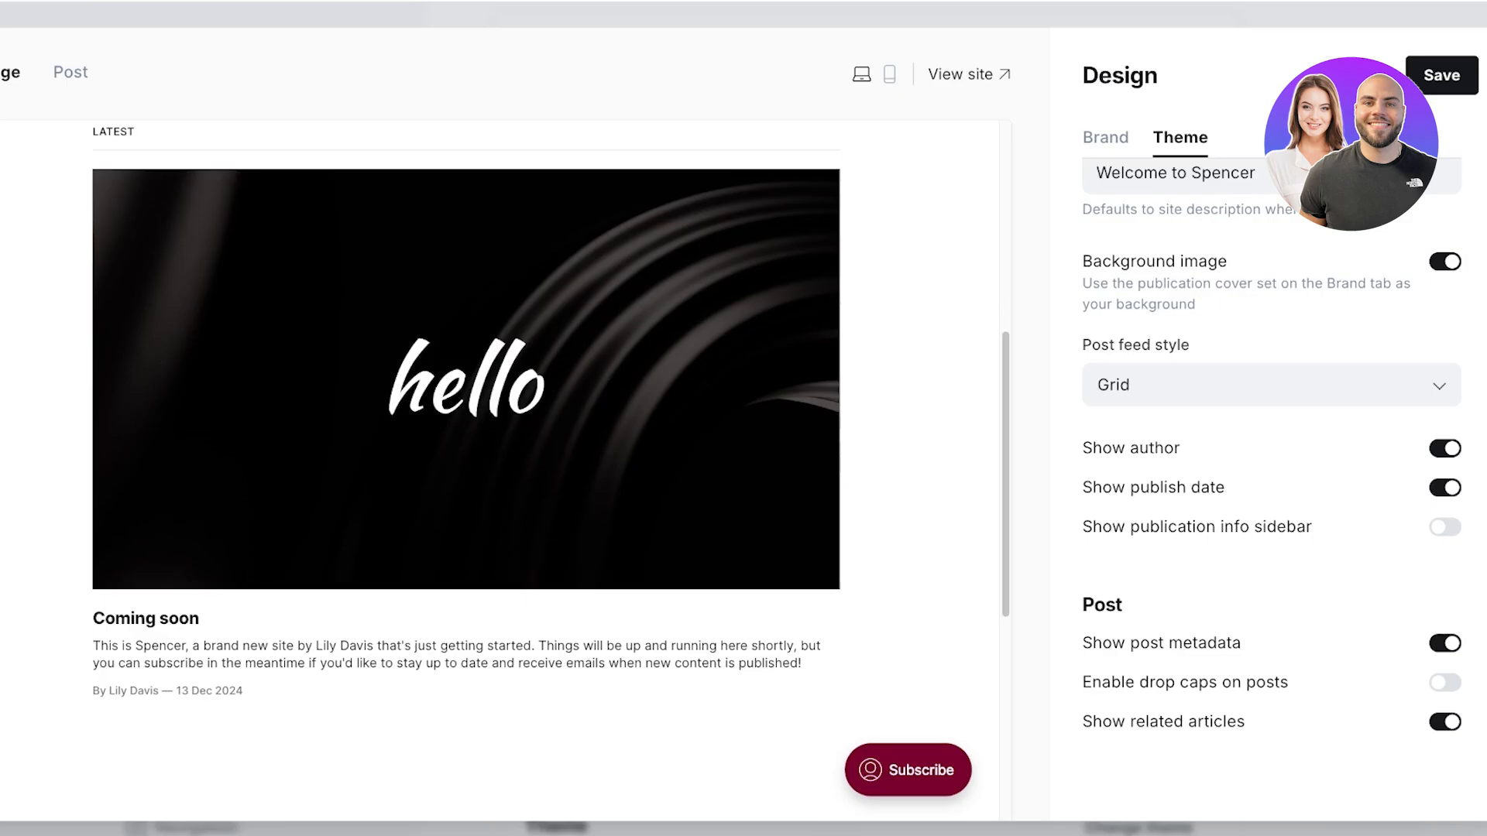
scroll(1271, 464, up, 9)
click(1106, 138)
scroll(496, 465, up, 6)
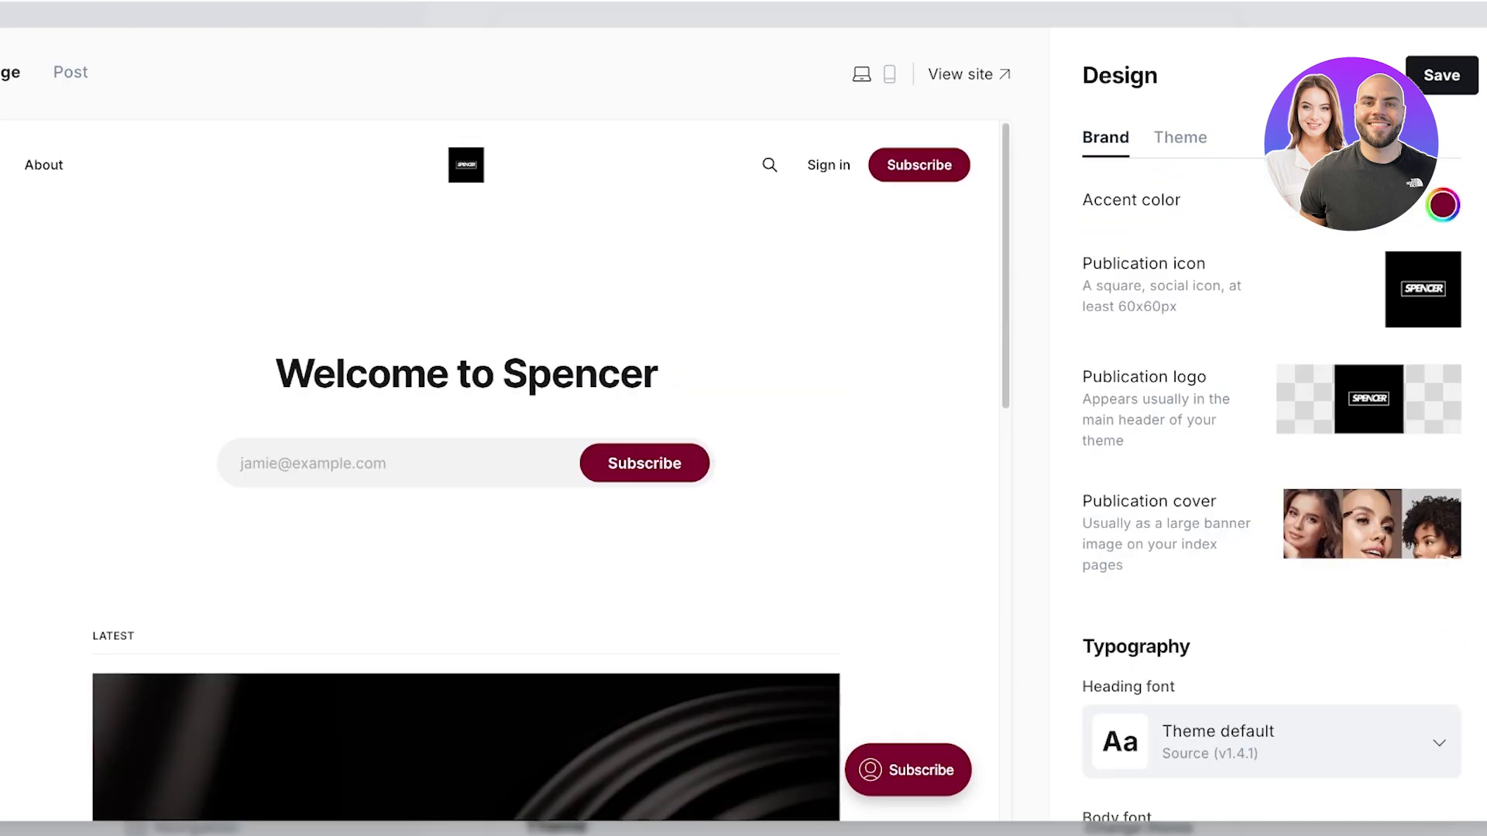
scroll(495, 464, down, 10)
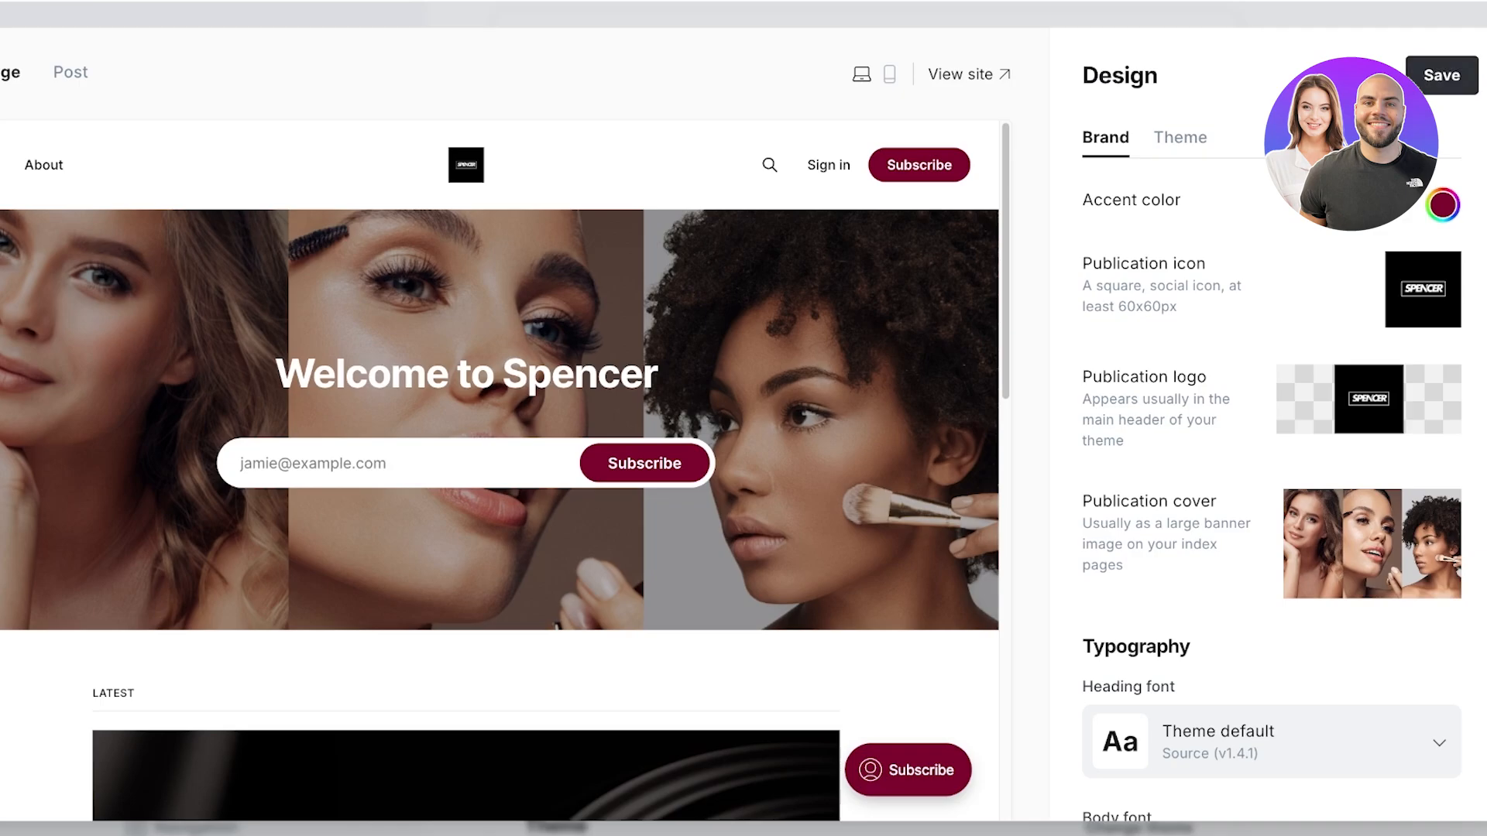
click(1442, 75)
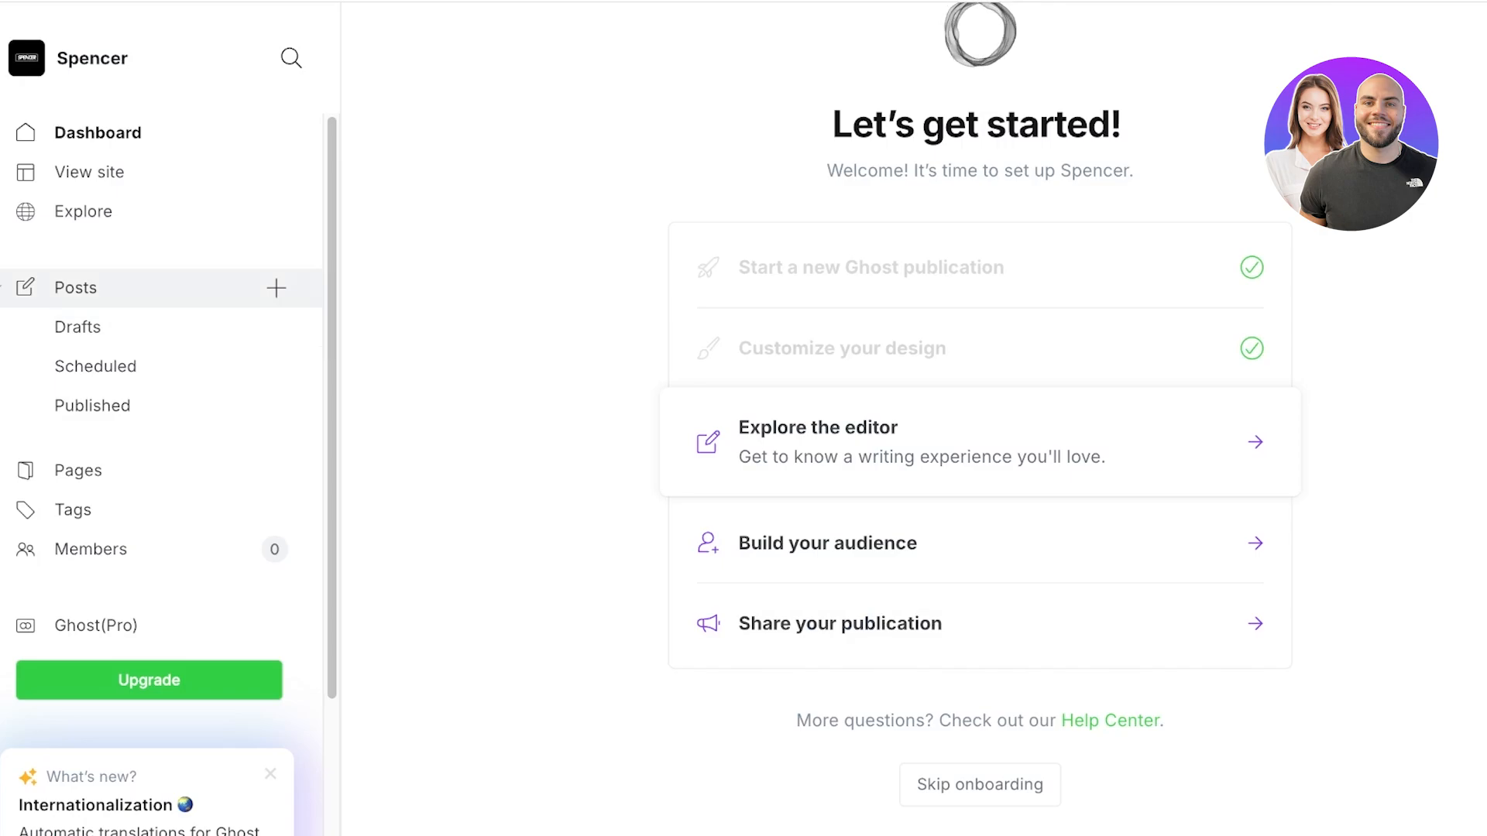
Step: Peek at the post editor and a new page draft, ending on the Pages list
click(980, 442)
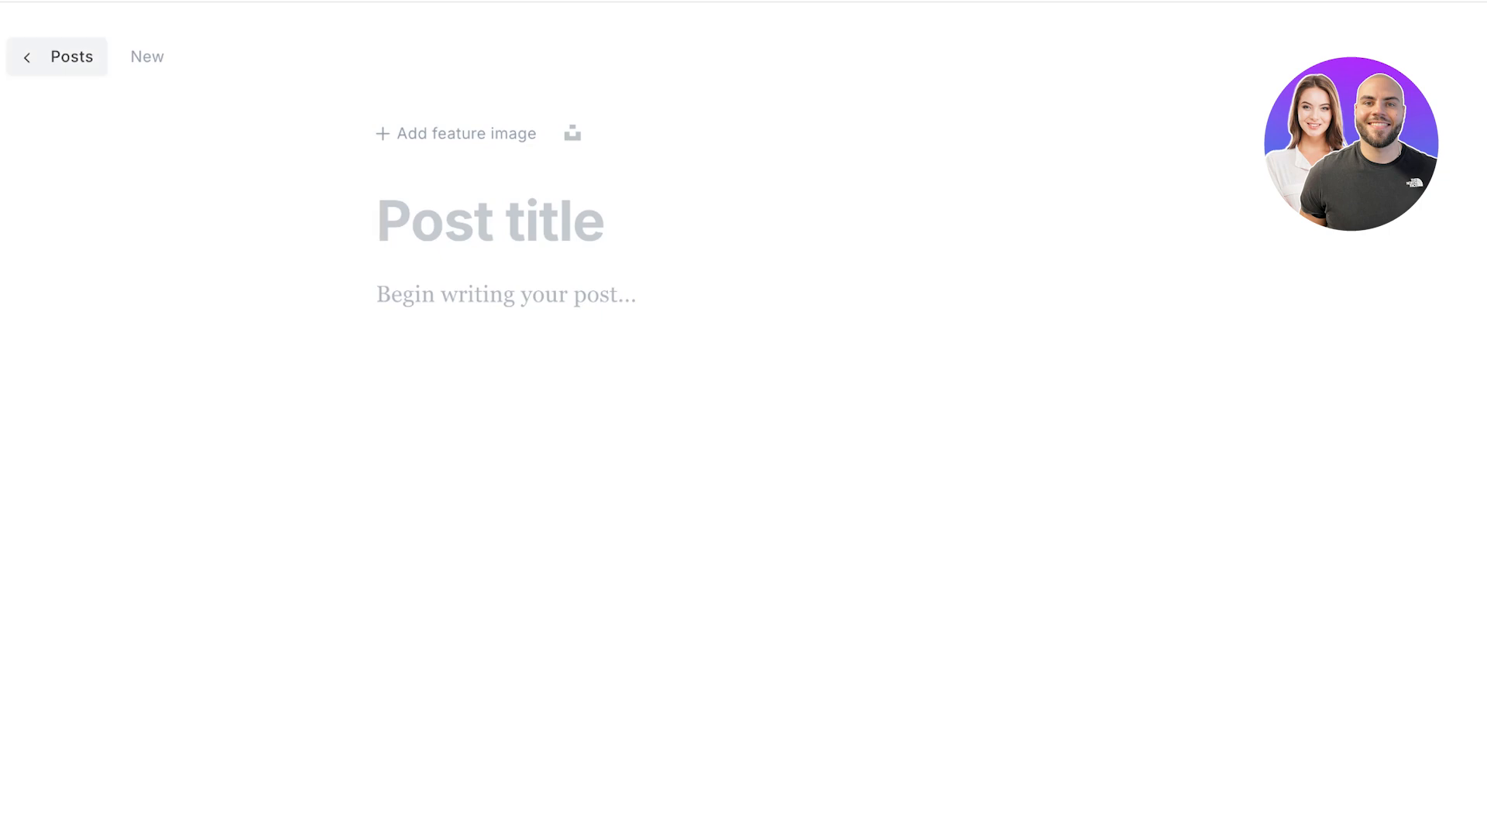
click(61, 56)
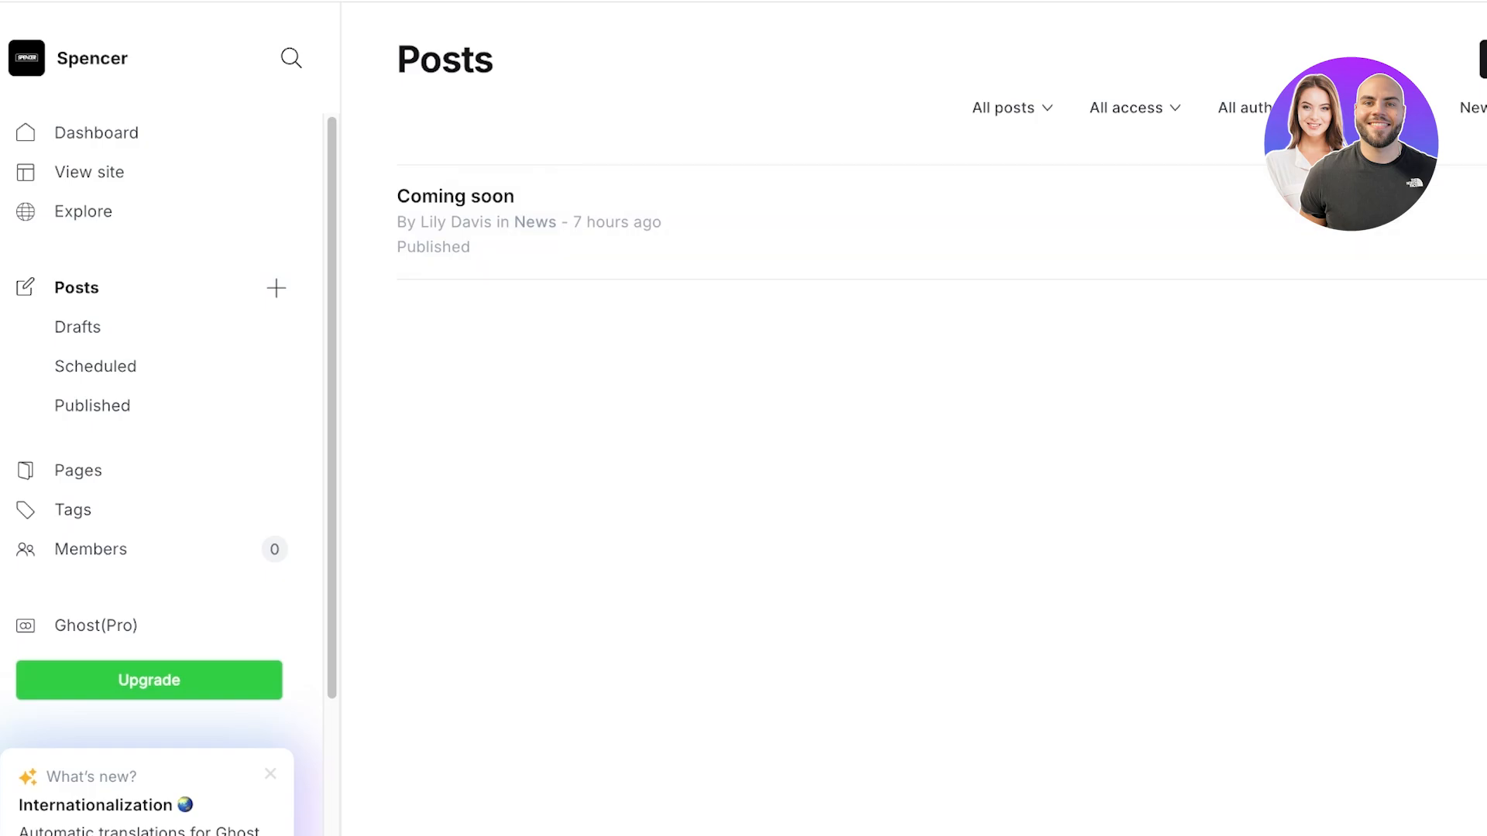
click(73, 509)
click(78, 470)
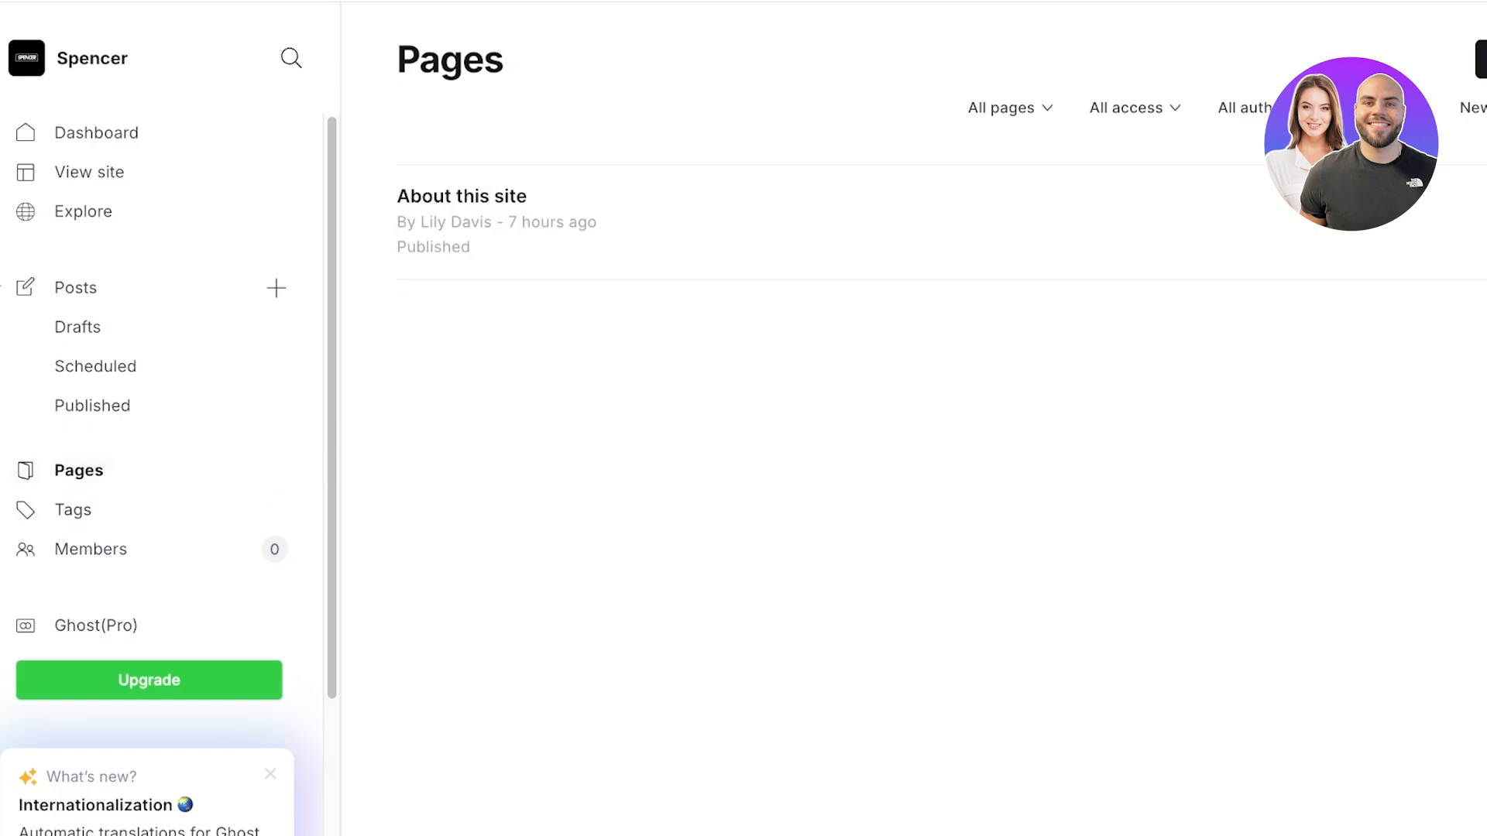
click(1481, 59)
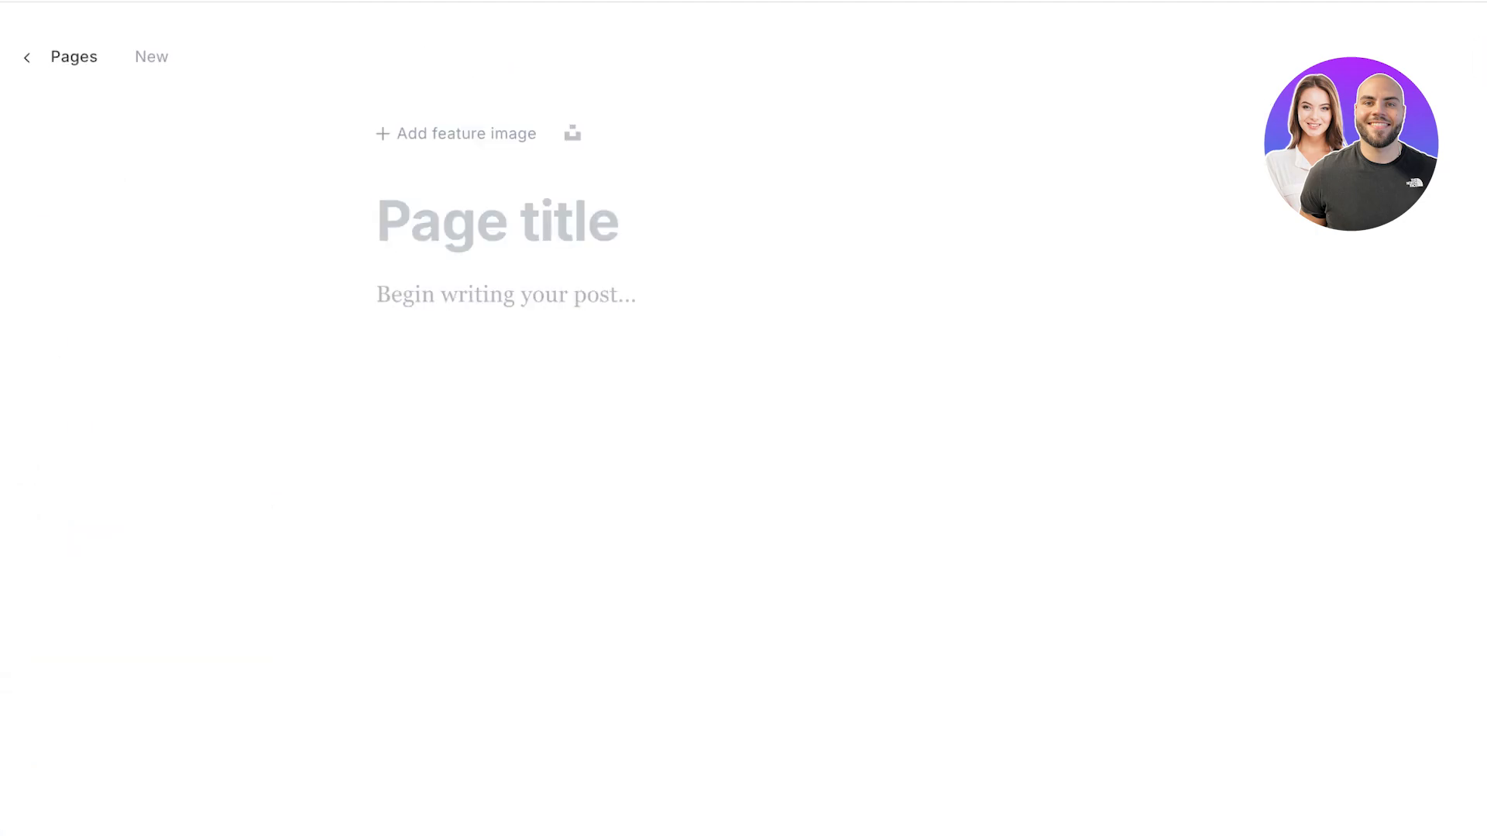
click(495, 223)
click(62, 57)
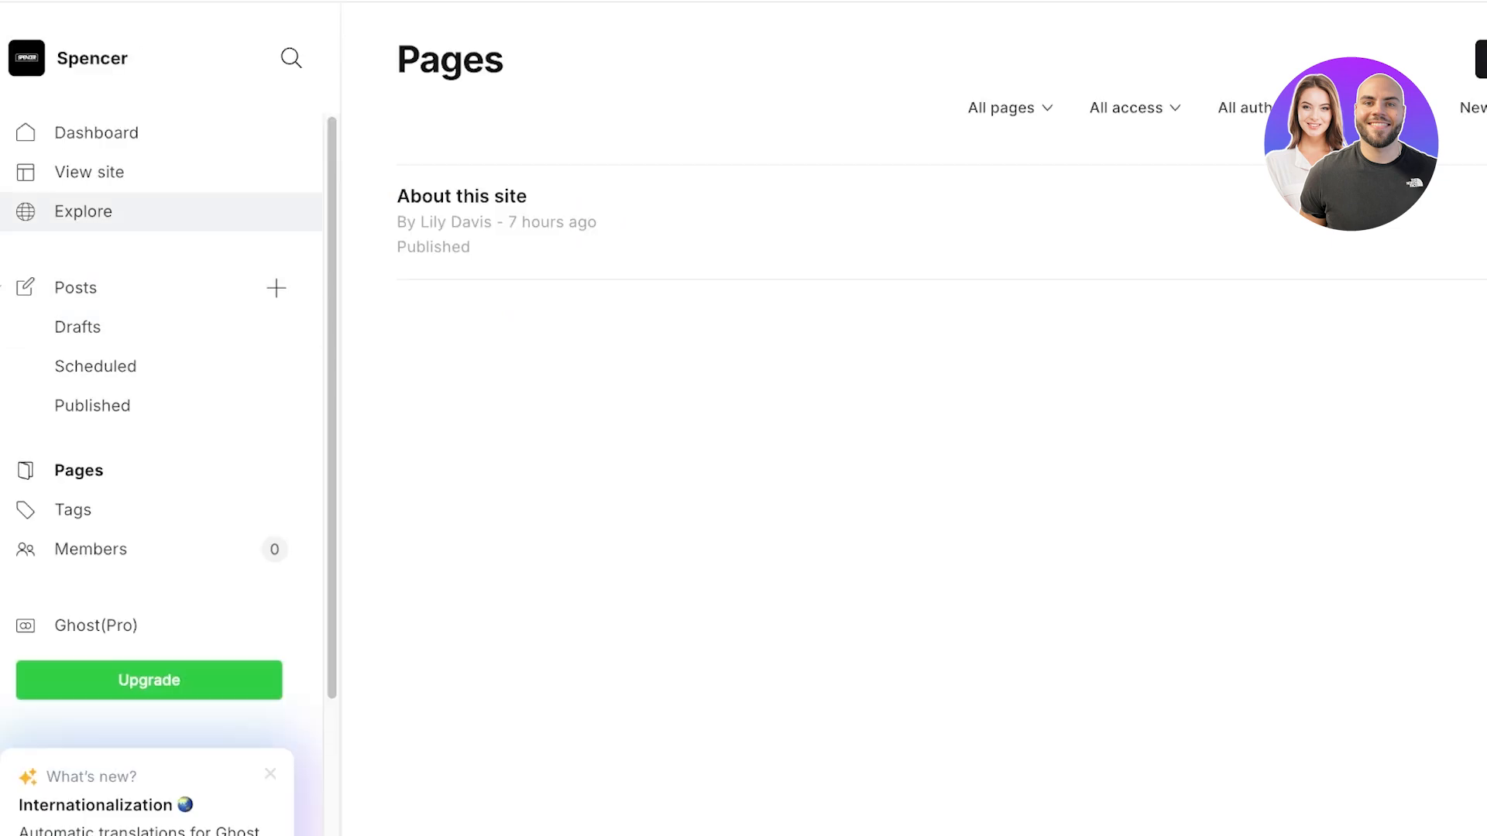
Step: View the live Spencer site and scroll past the Welcome to Spencer header and makeup cover photo
click(90, 172)
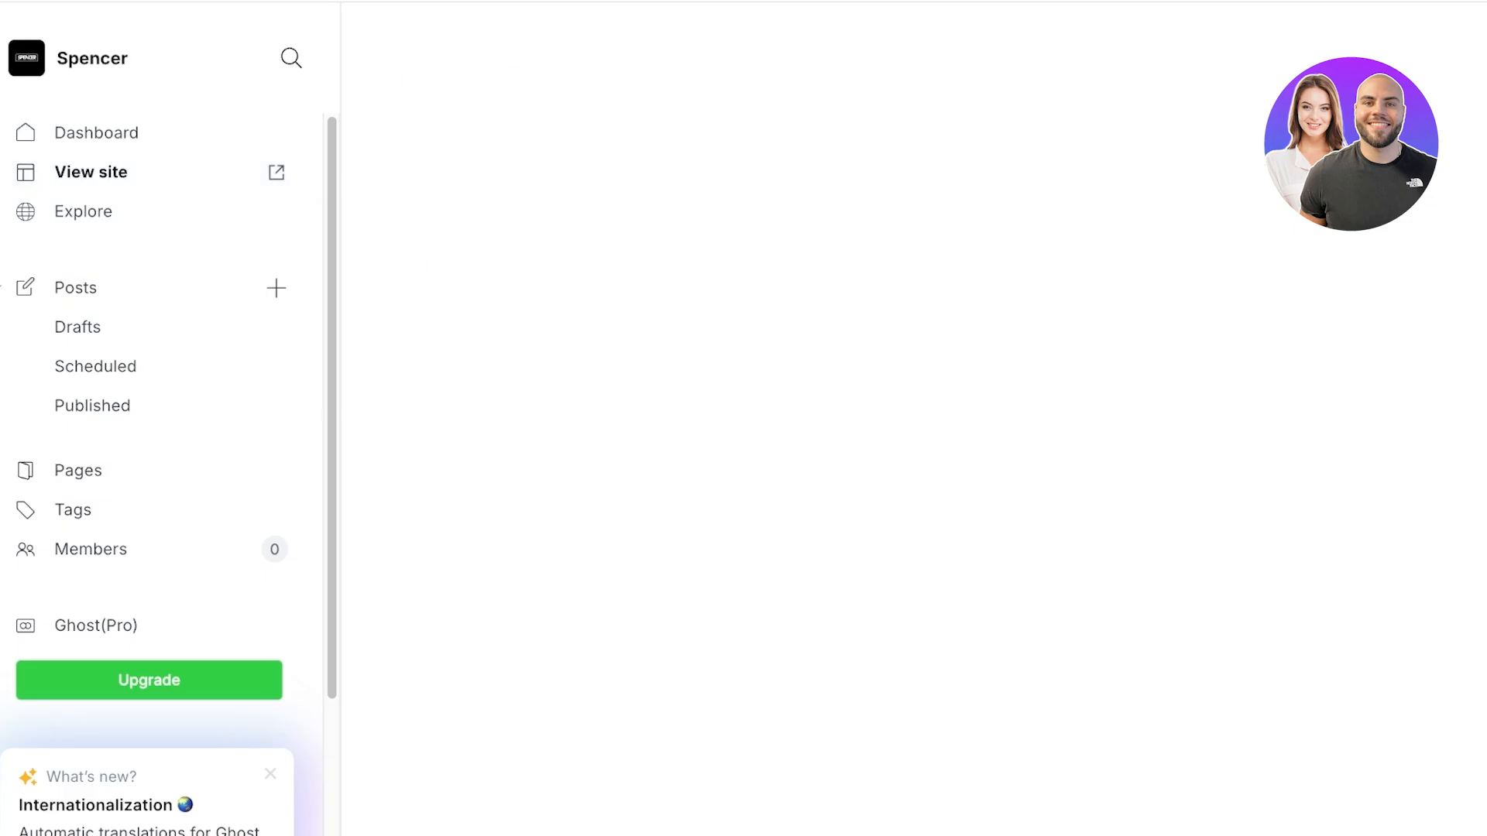
scroll(913, 465, down, 10)
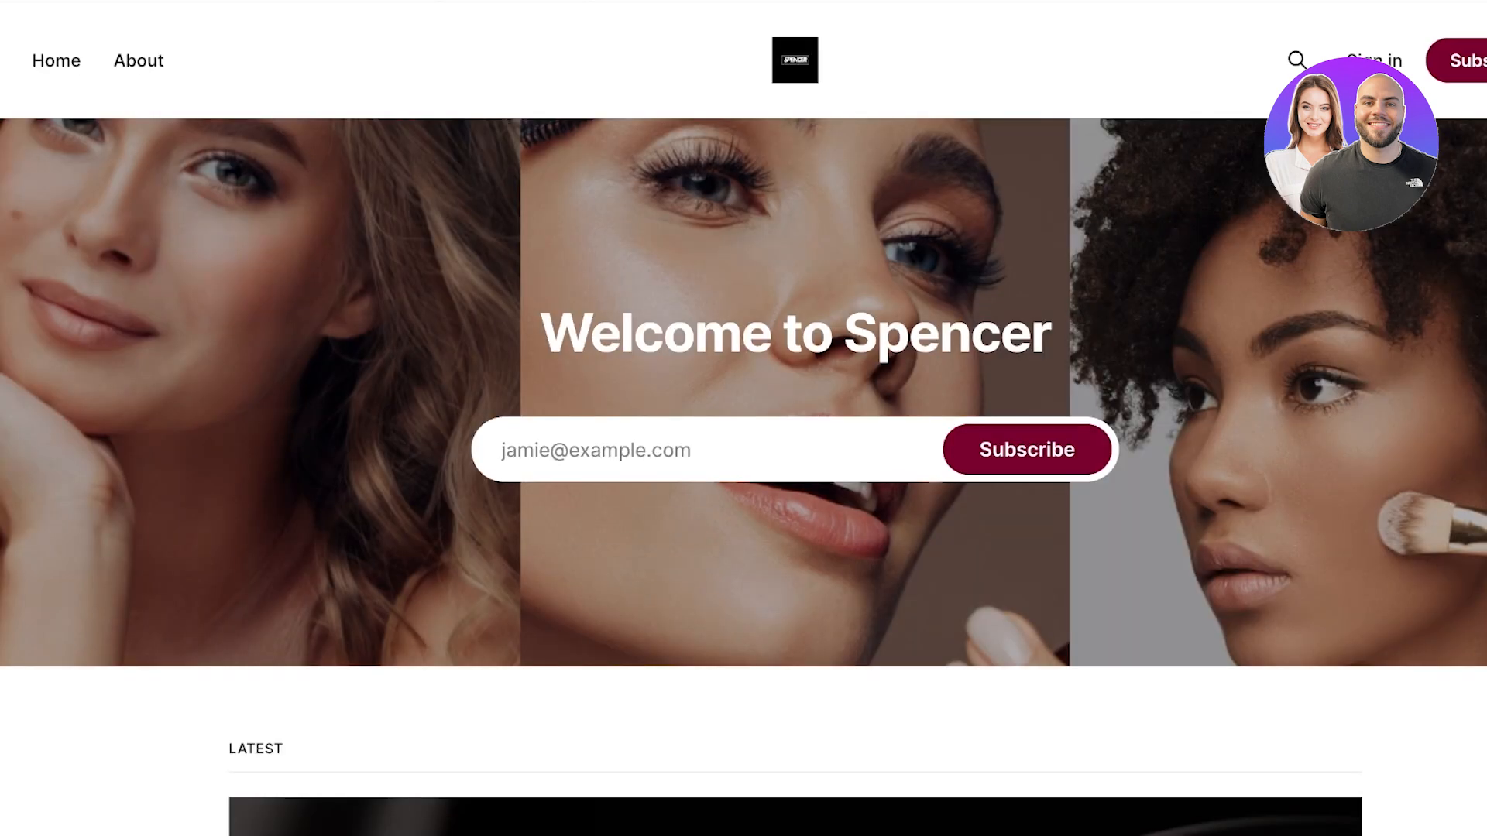
scroll(743, 418, down, 10)
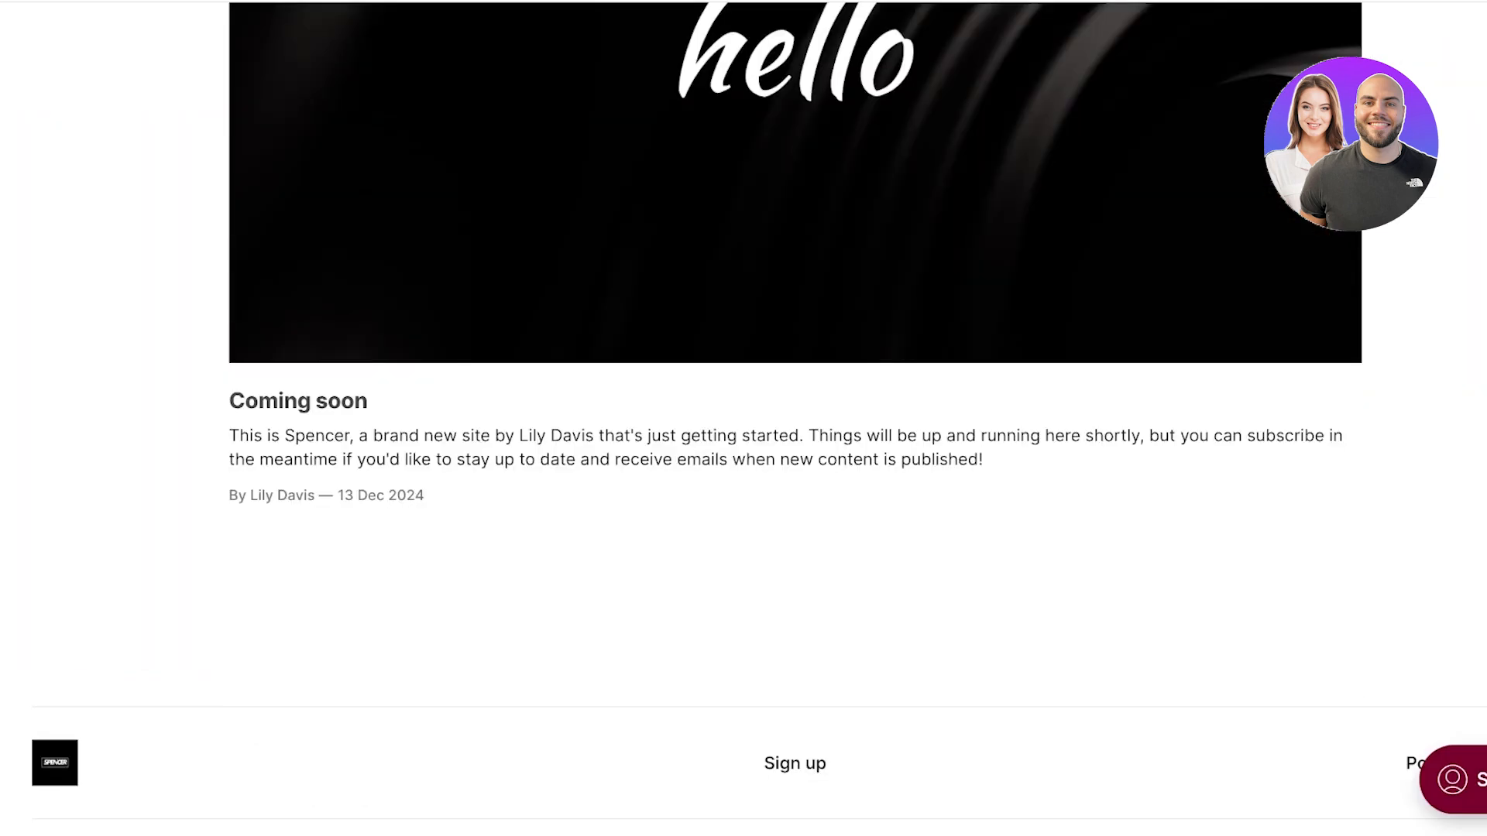
scroll(743, 418, up, 6)
scroll(743, 418, down, 10)
scroll(743, 418, up, 5)
scroll(744, 419, down, 5)
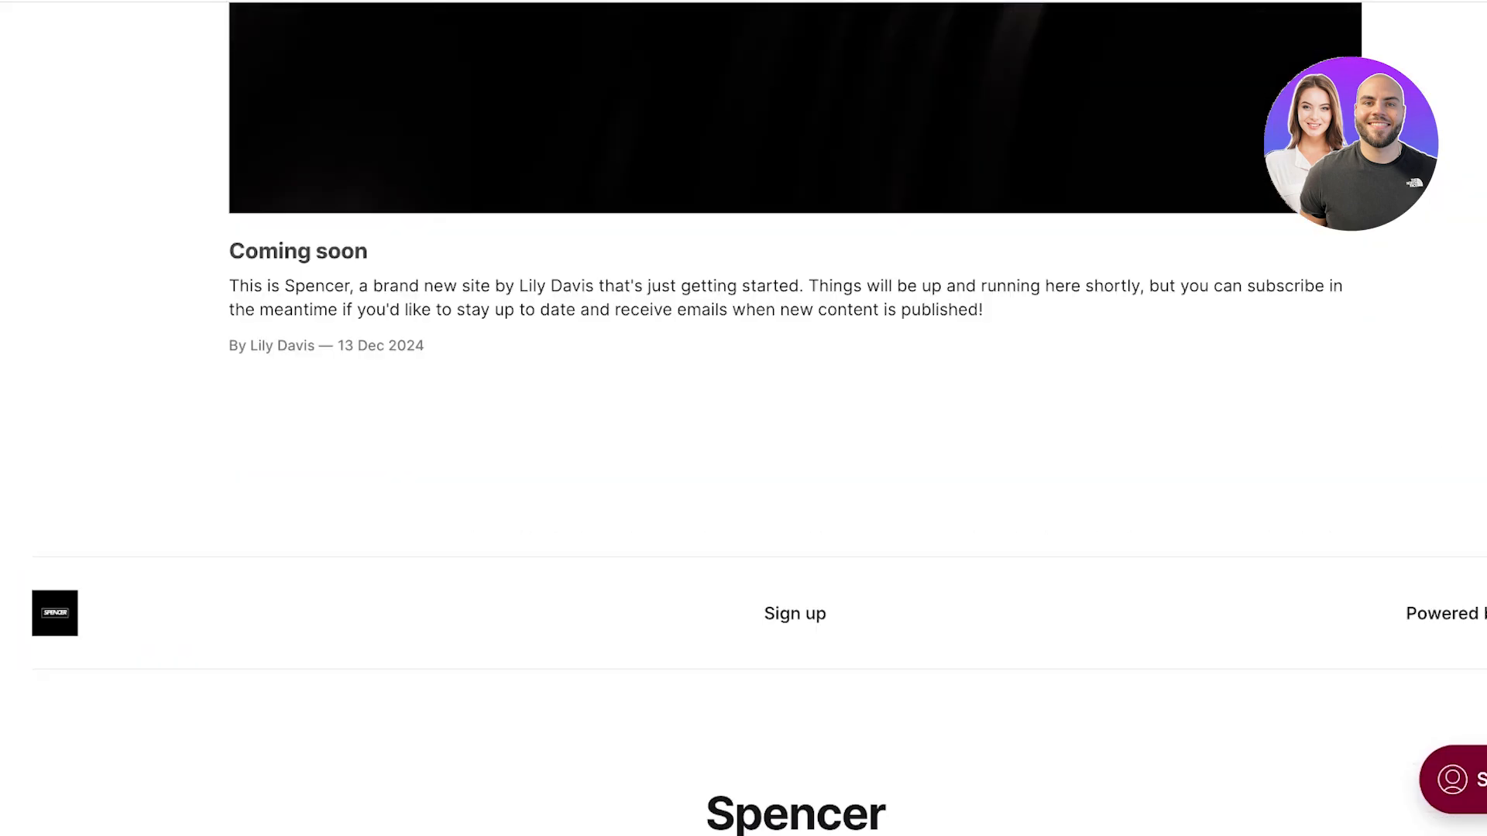
scroll(744, 418, up, 10)
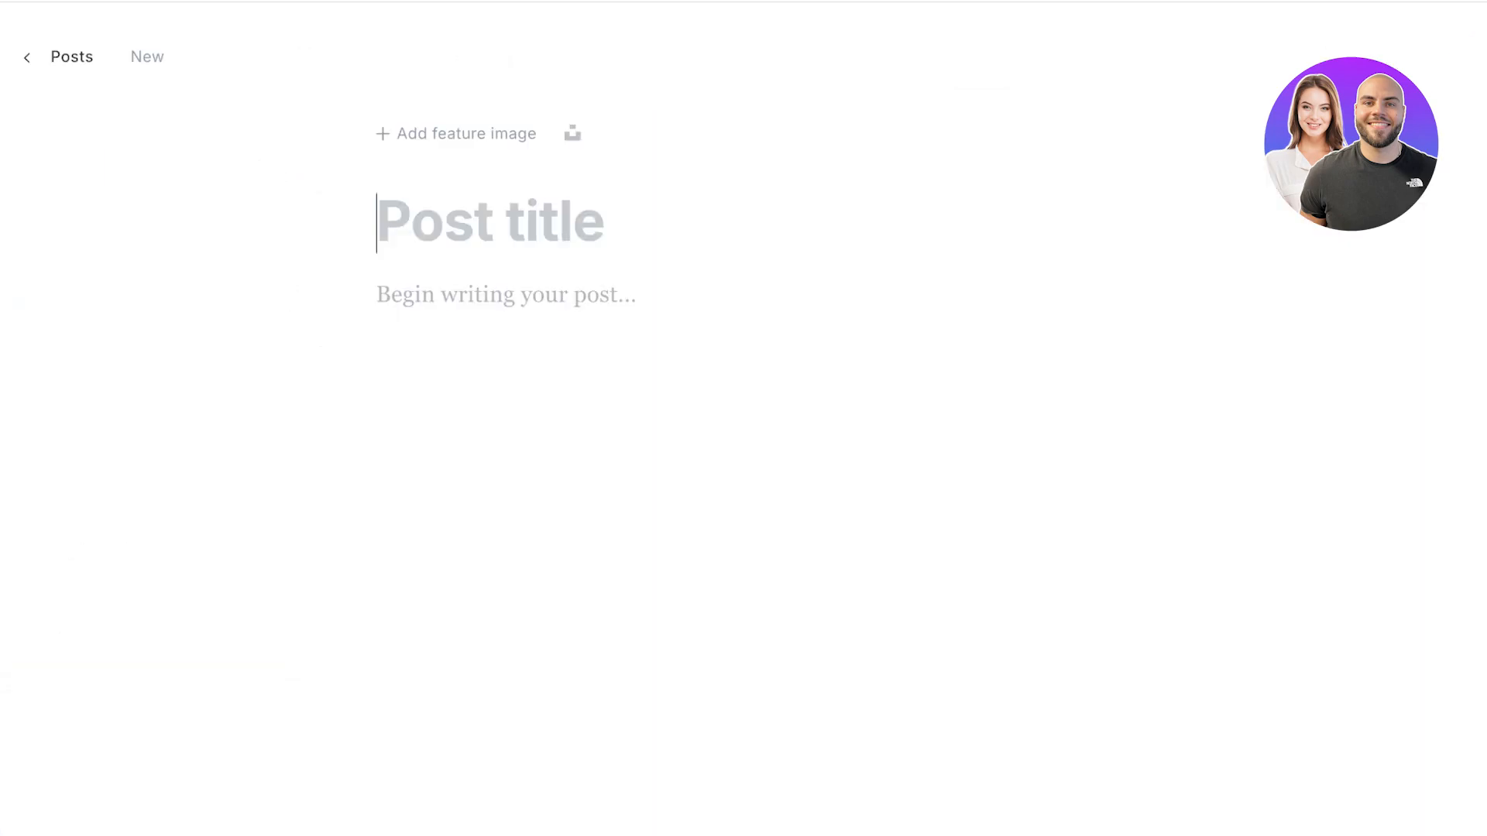
Step: Title the new post '5 Makeup Hacks for Newbies!' and place the cursor in the empty body
text(Wel)
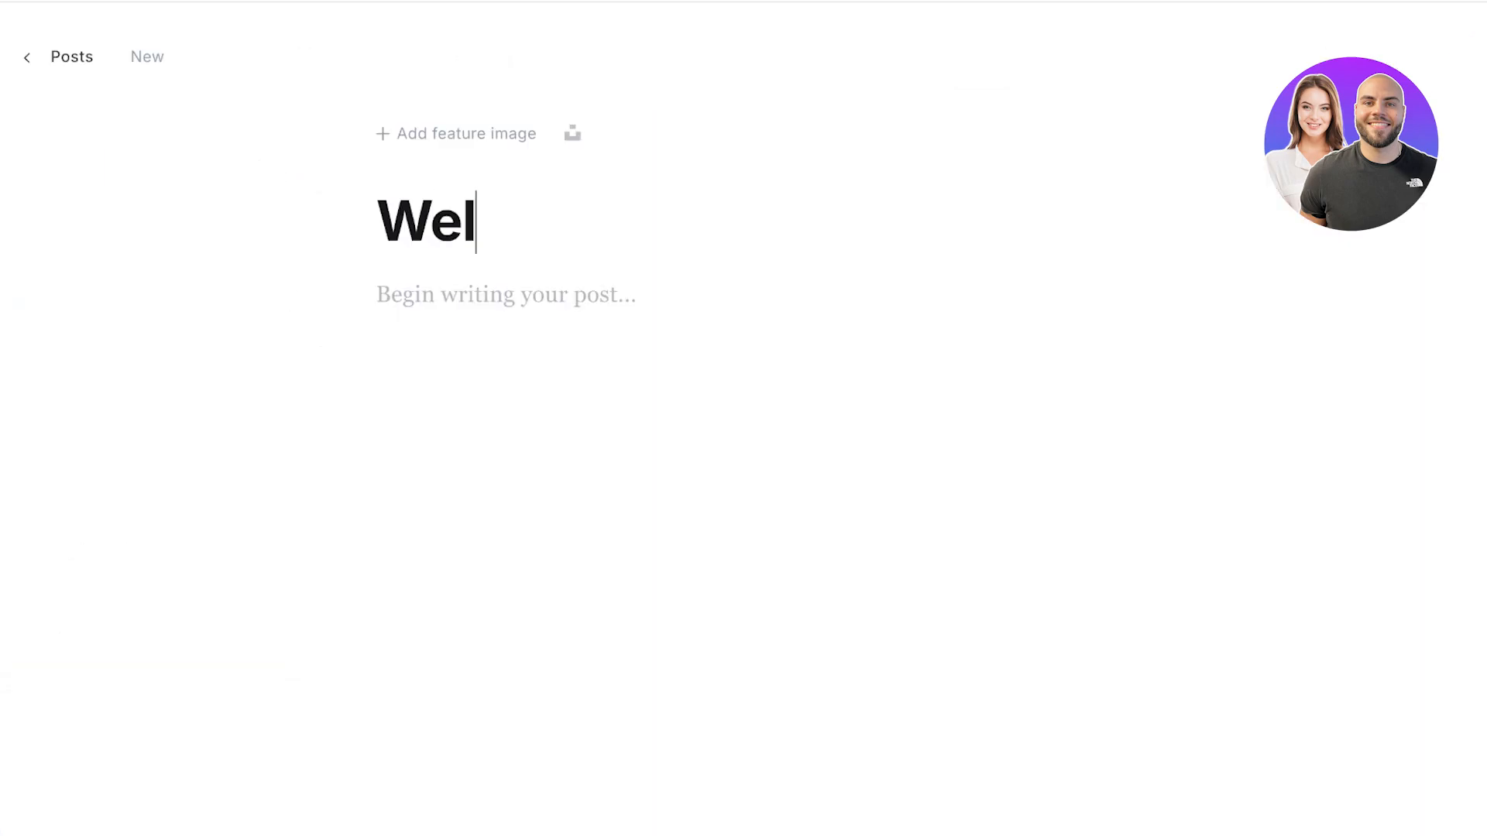
key(BackSpace)
key(BackSpace)
key(BackSpace)
text(Learn all y)
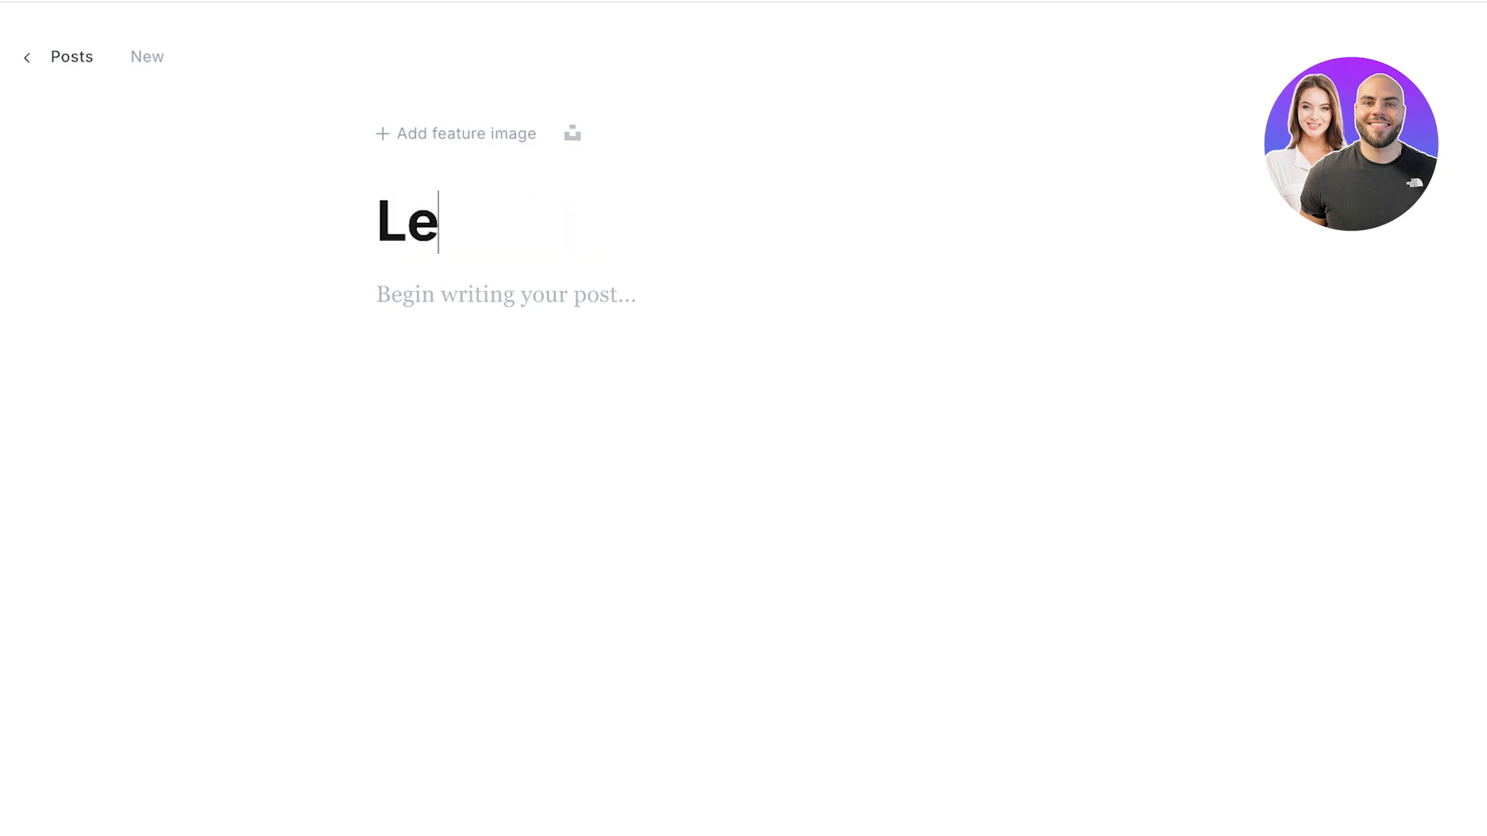
key(BackSpace)
key(BackSpace)
key(BackSpace)
key(BackSpace)
key(BackSpace)
key(BackSpace)
key(BackSpace)
key(BackSpace)
key(BackSpace)
key(BackSpace)
key(BackSpace)
text(5 Ma)
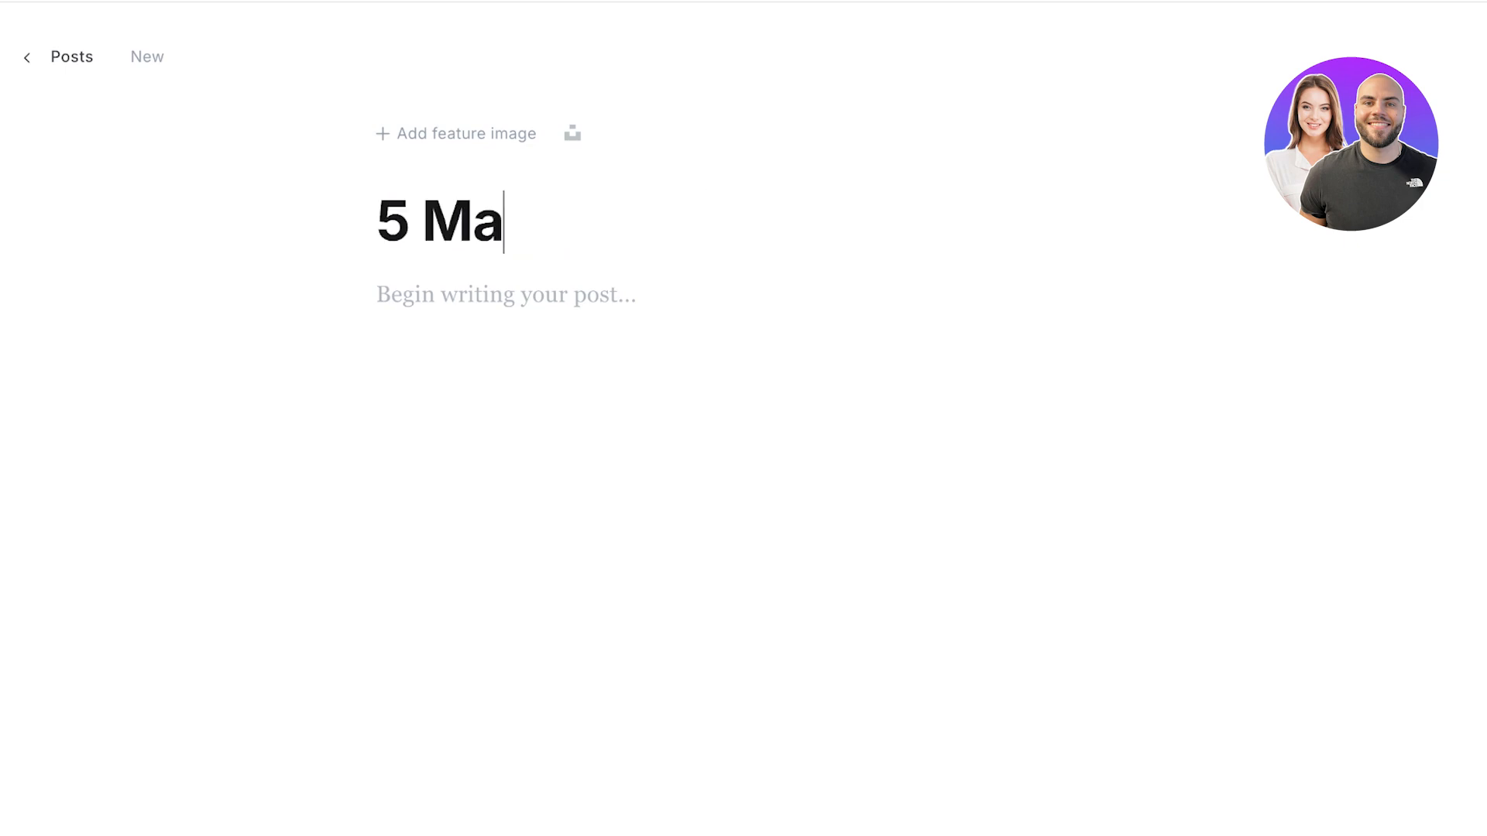
text(keup Hacks for Newbies!)
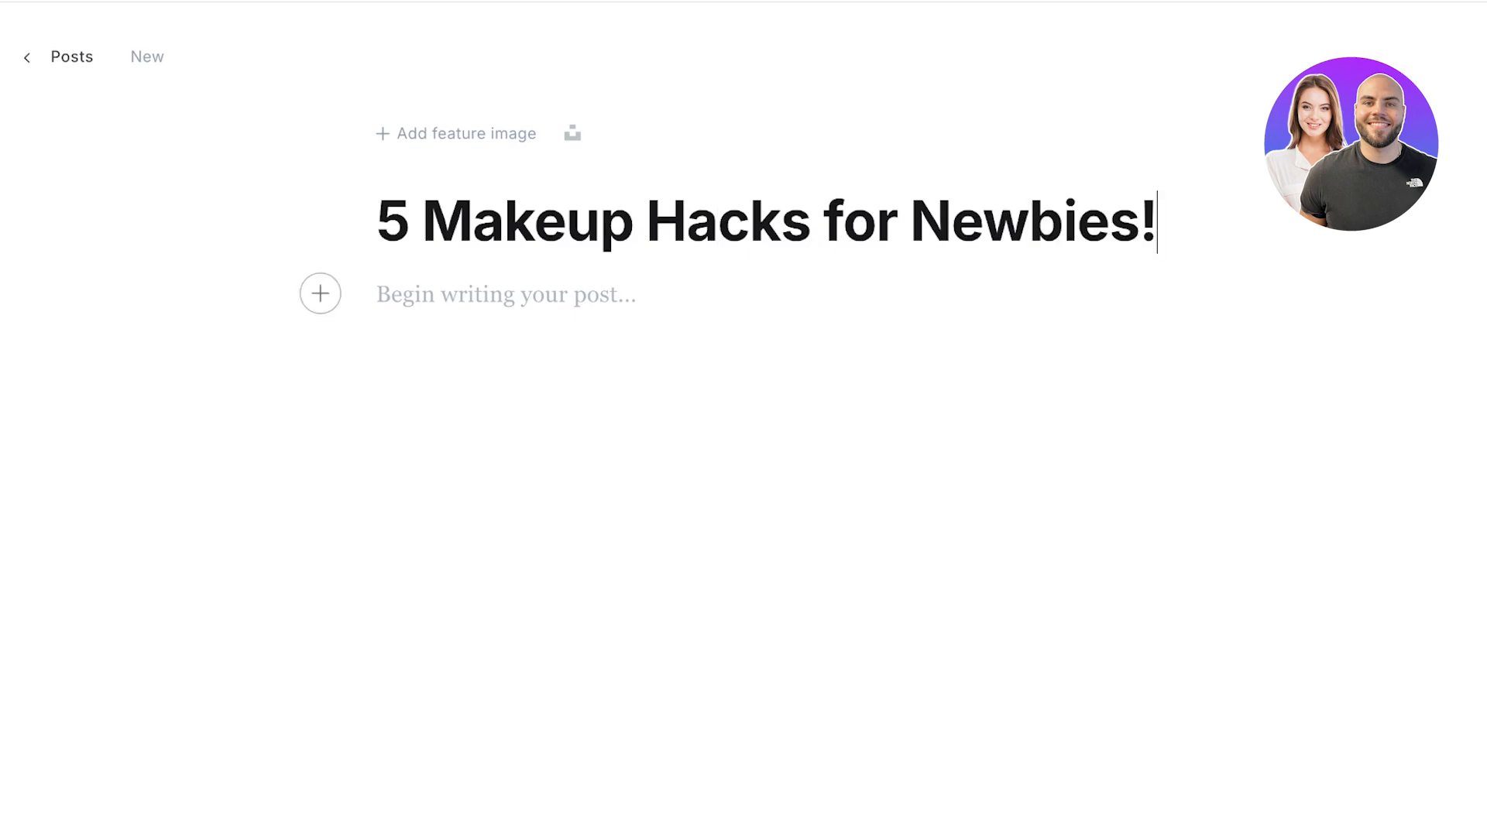
click(422, 223)
click(423, 294)
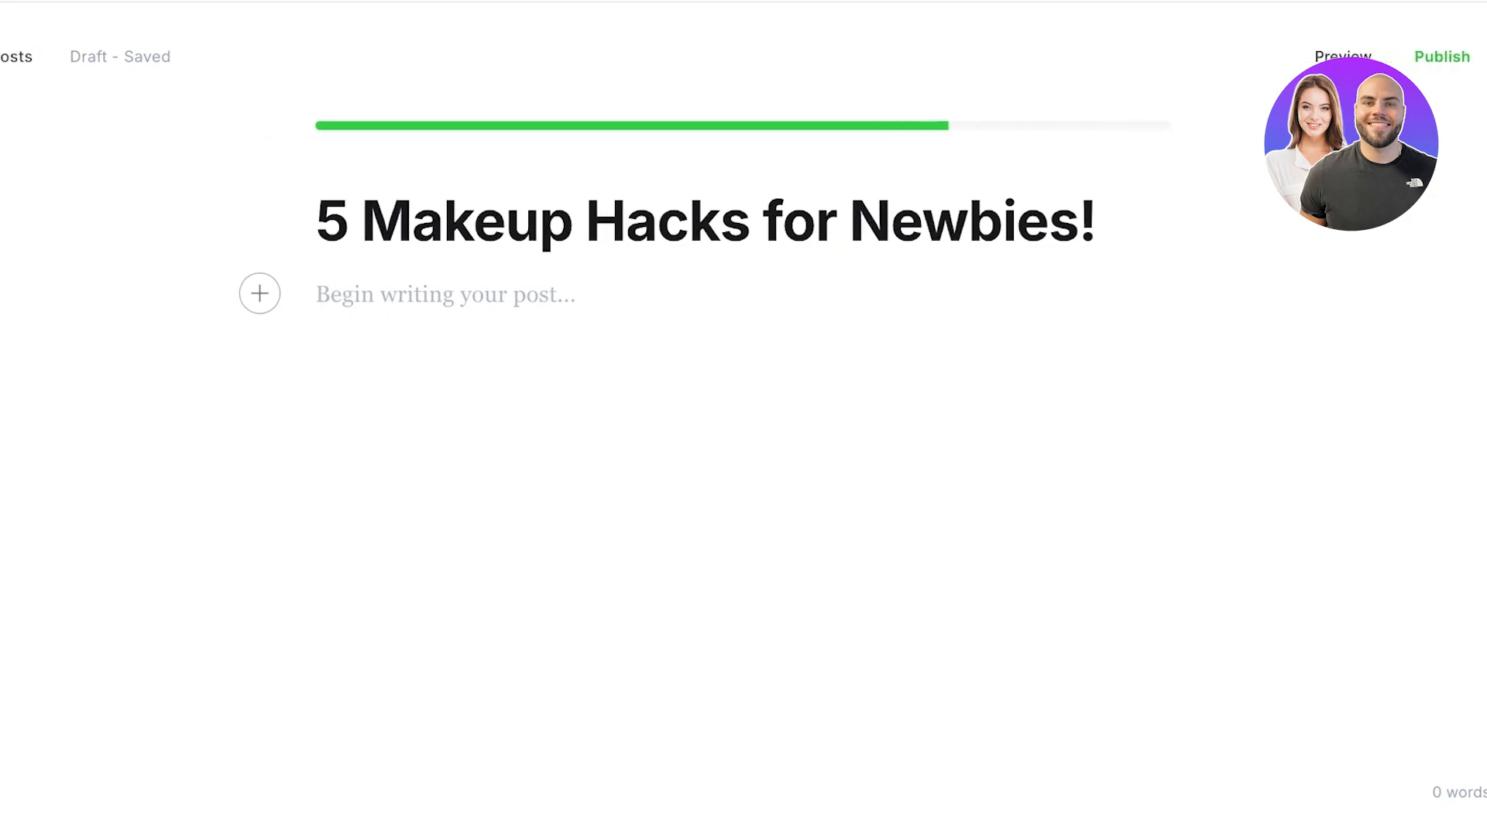
text(A)
key(BackSpace)
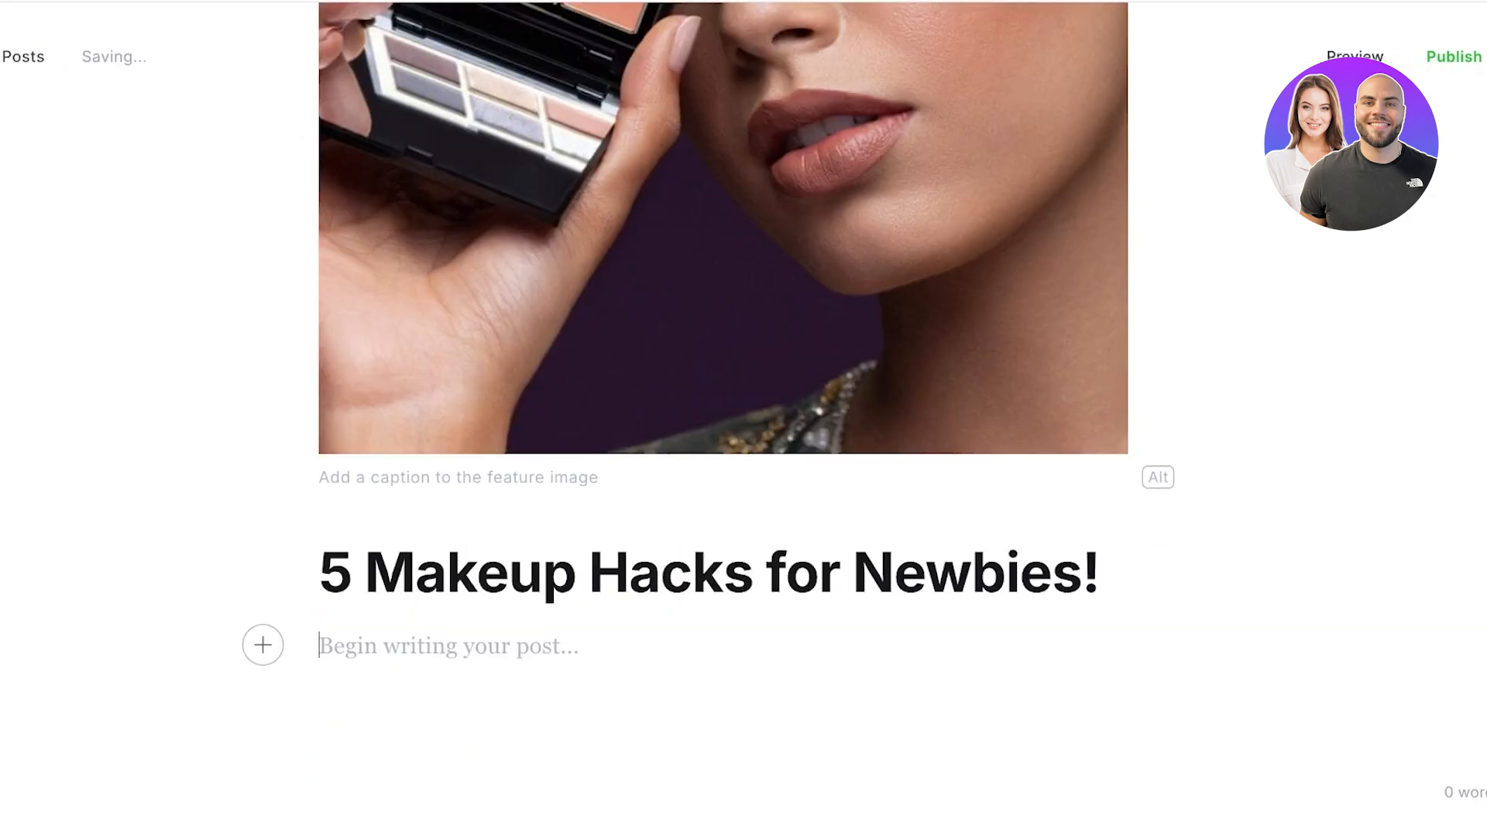
click(263, 645)
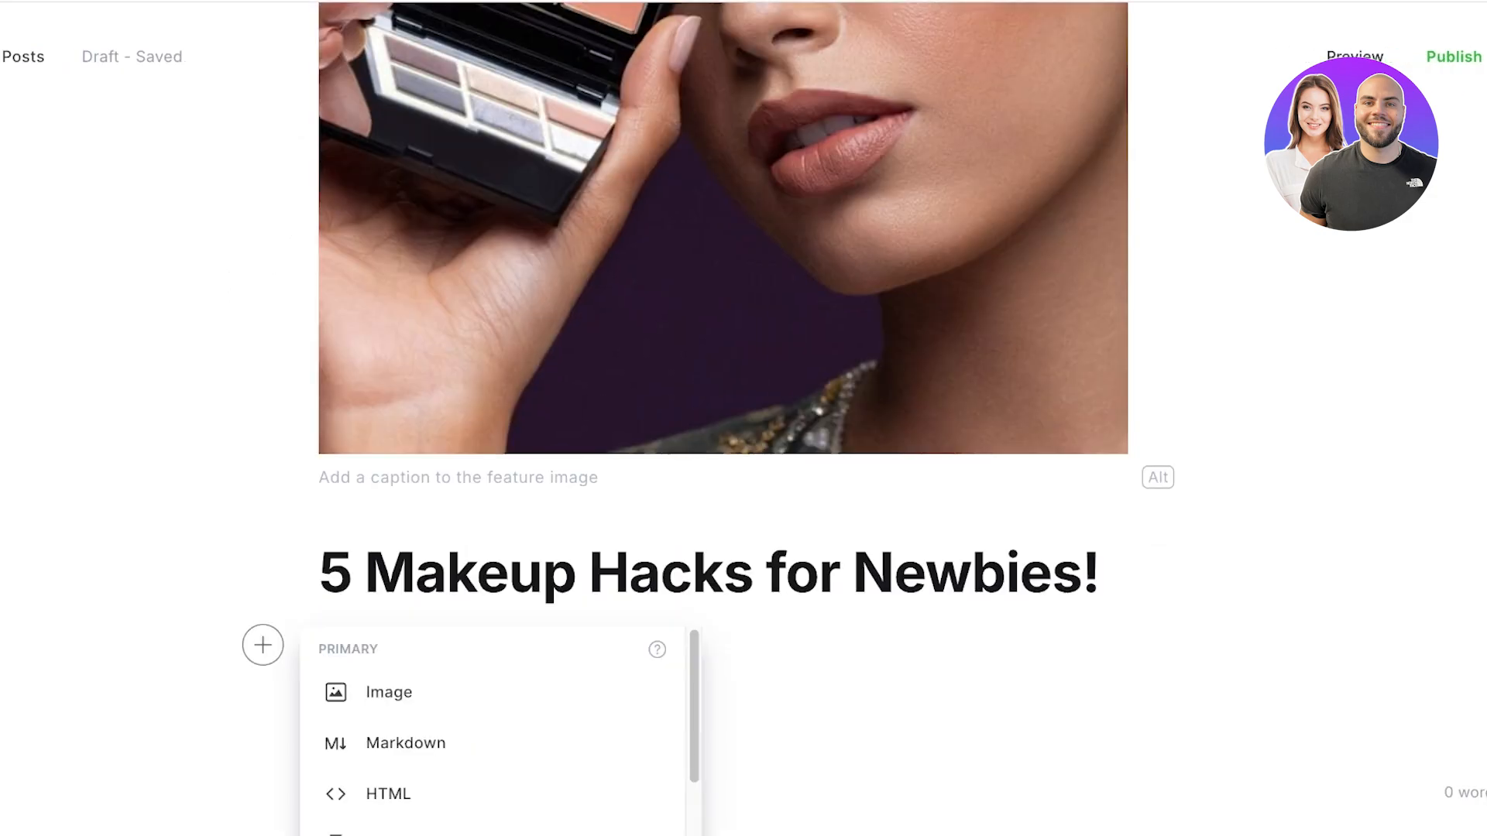
key(Down)
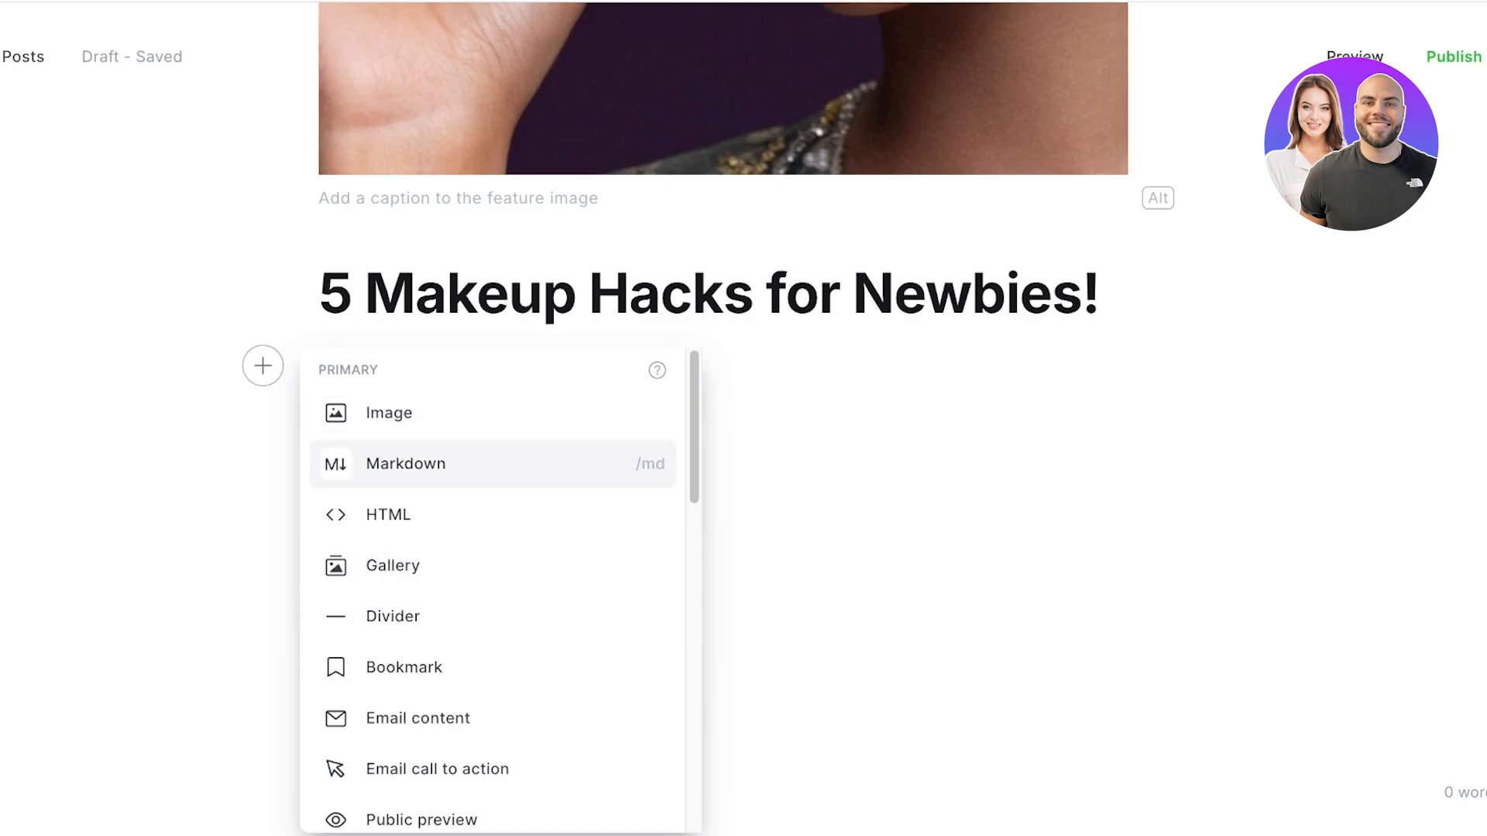
key(Down)
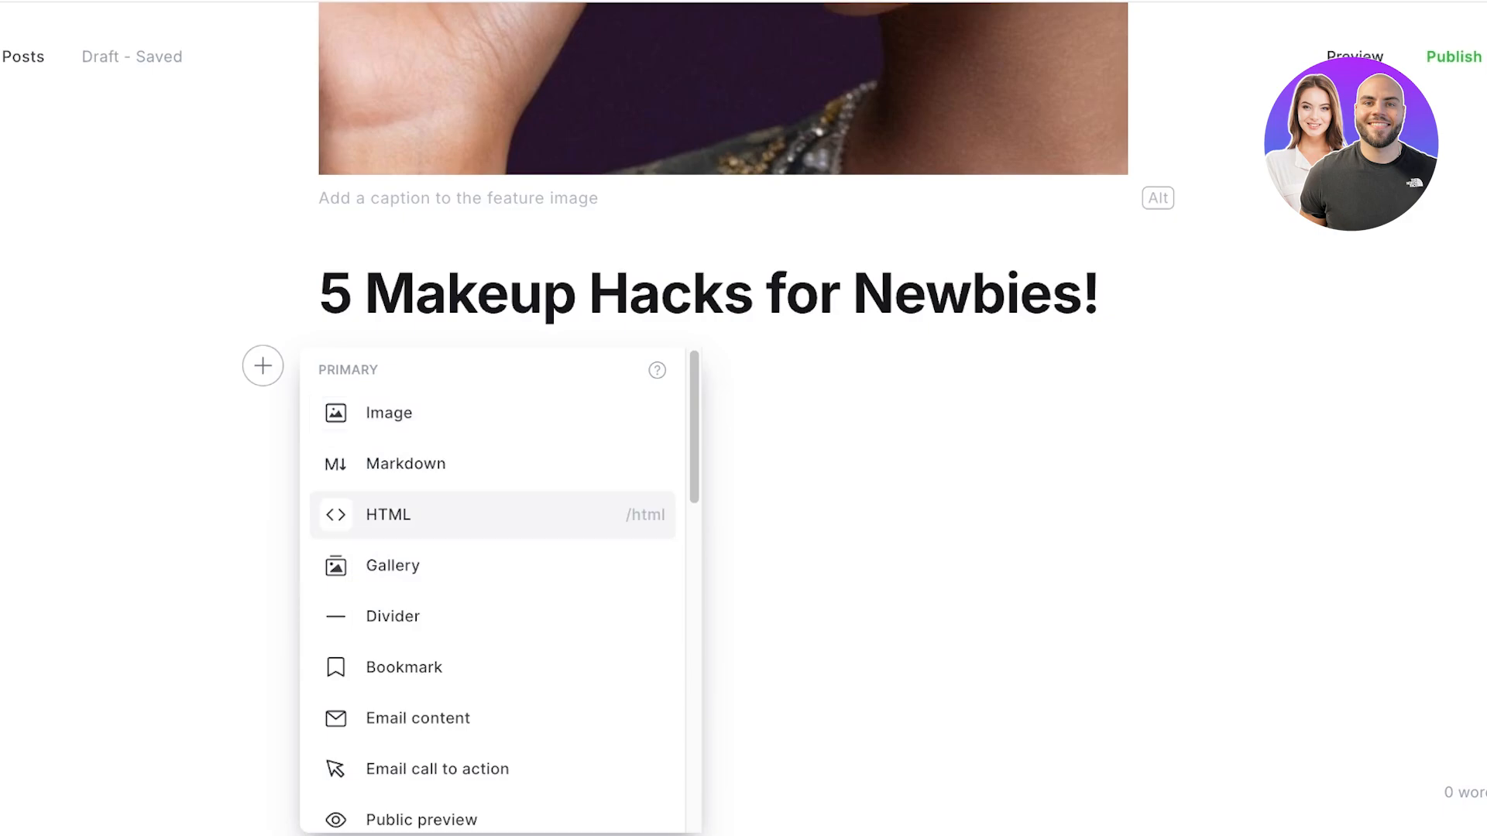
key(Down)
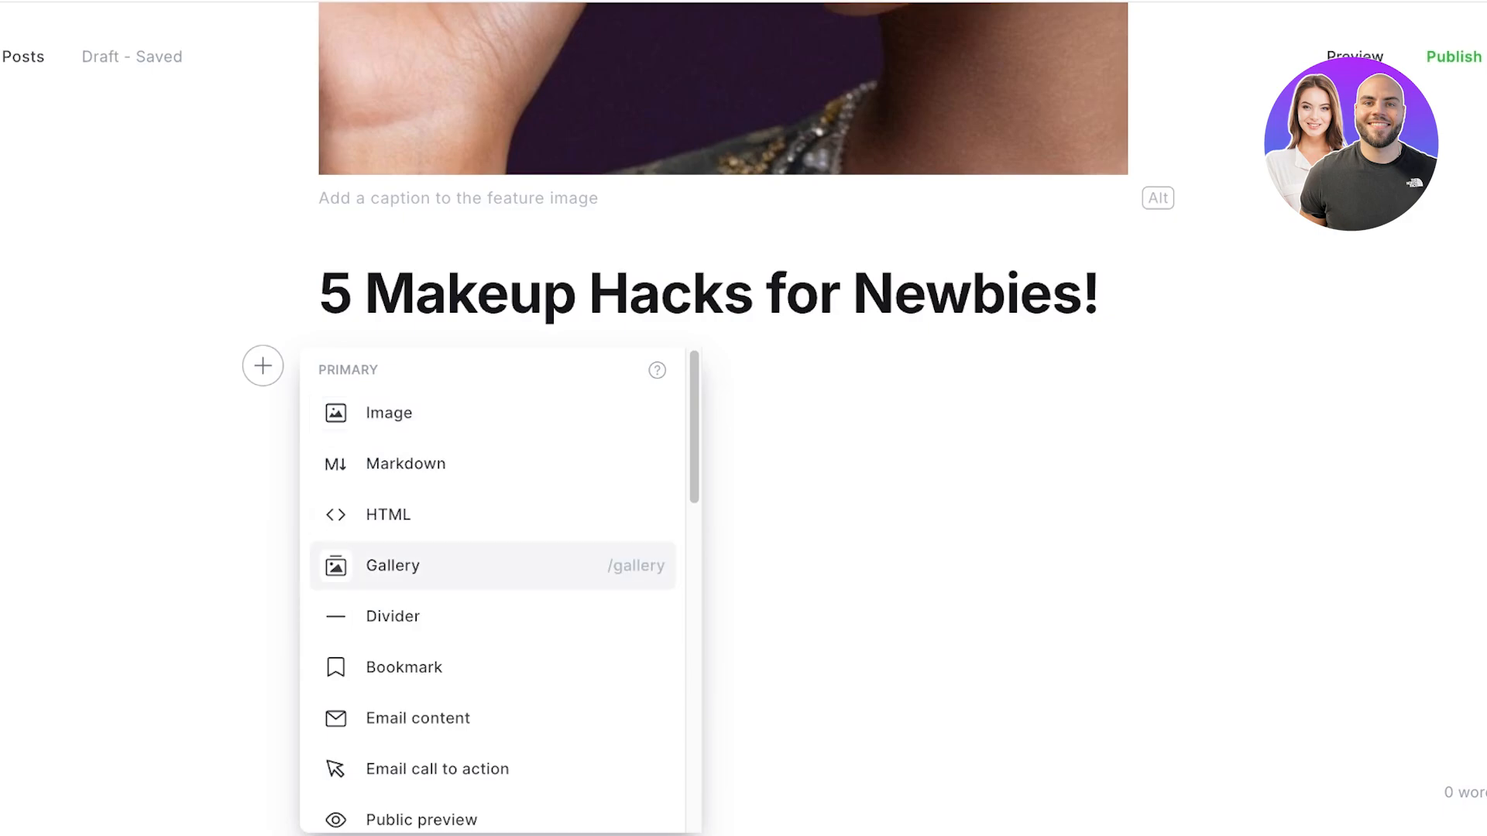
key(Down)
key(Down)
key(Down)
key(Down)
key(Down)
key(Down)
key(Down)
key(Down)
key(Down)
key(Down)
key(Down)
key(Down)
key(Down)
key(Down)
key(Down)
key(Down)
key(Down)
key(Down)
key(Down)
key(Down)
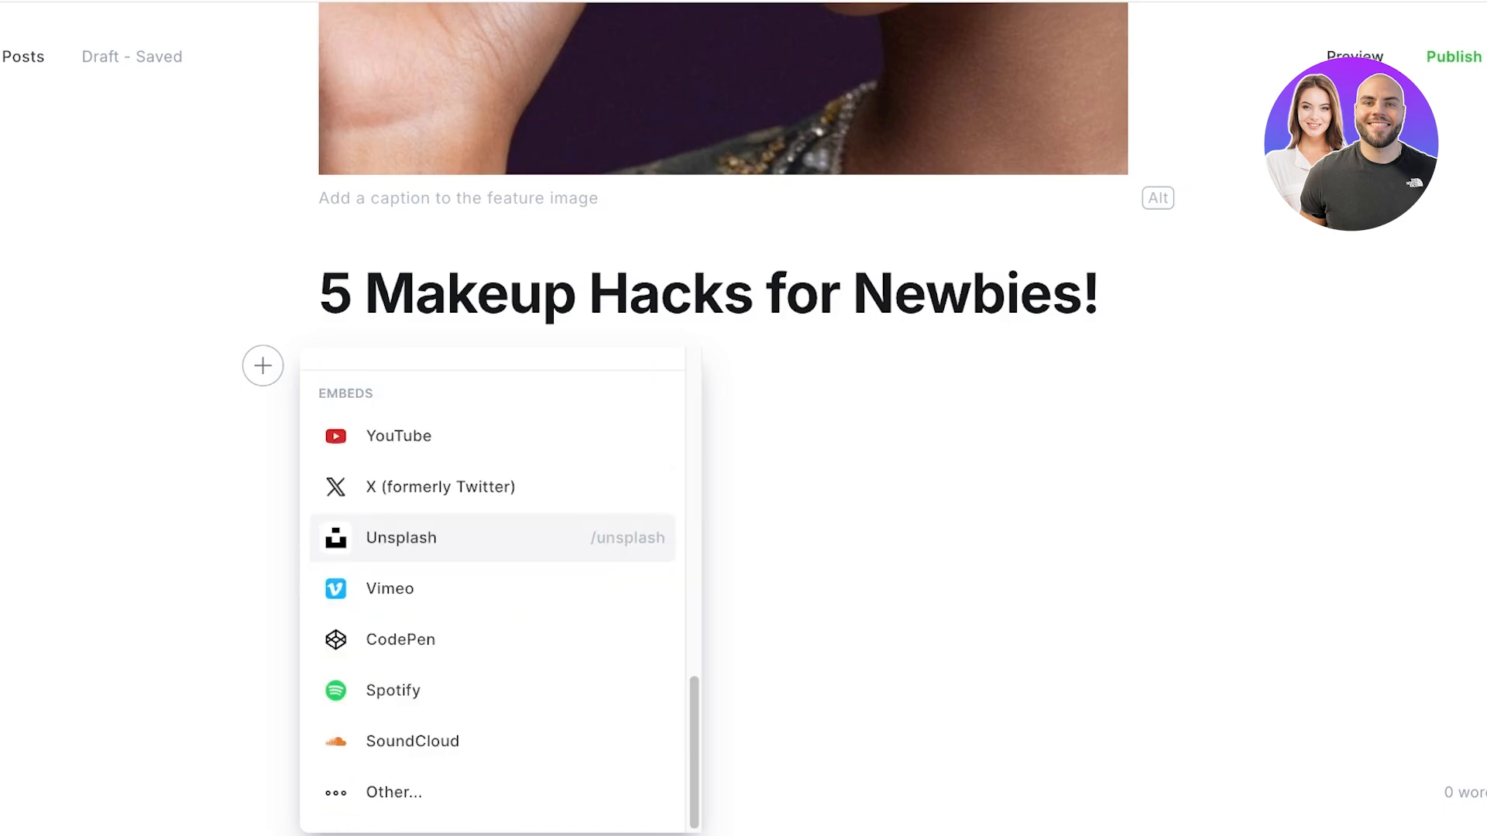
key(Down)
key(Down)
key(Down)
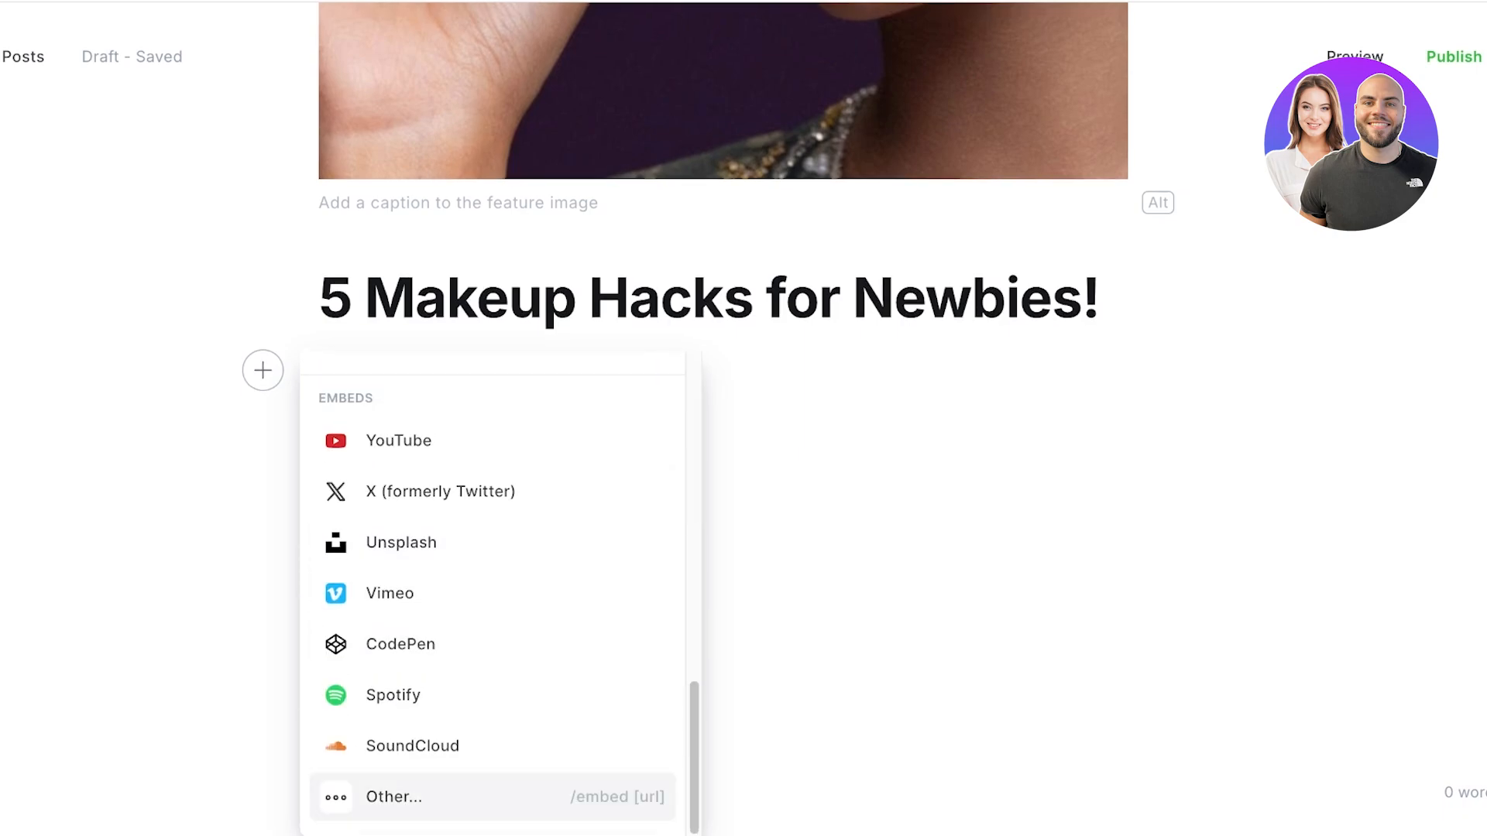
key(Up)
key(Up)
key(Up)
key(Up)
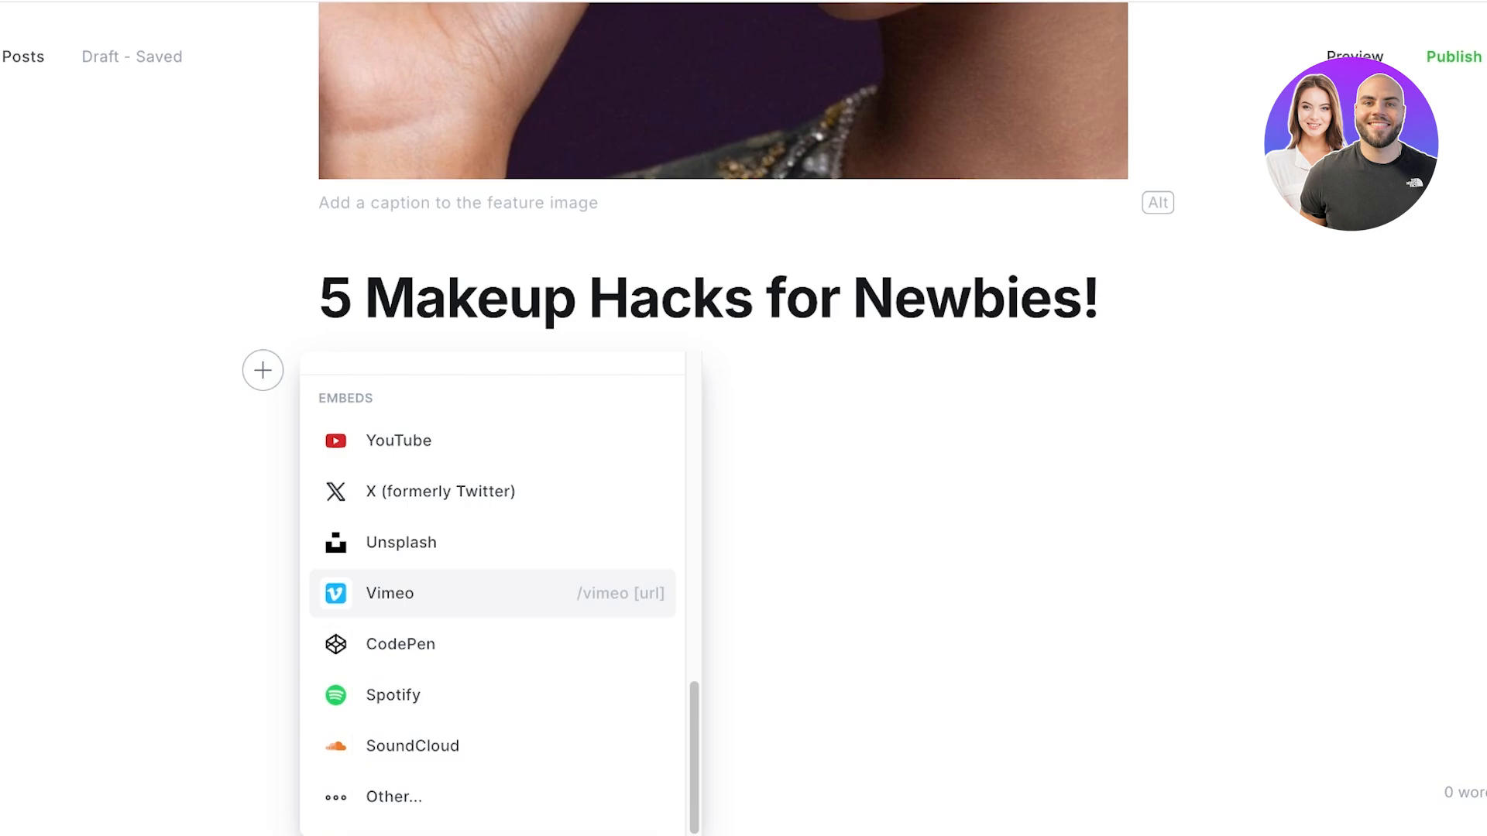
key(Up)
key(Up)
key(Up)
key(Down)
key(Up)
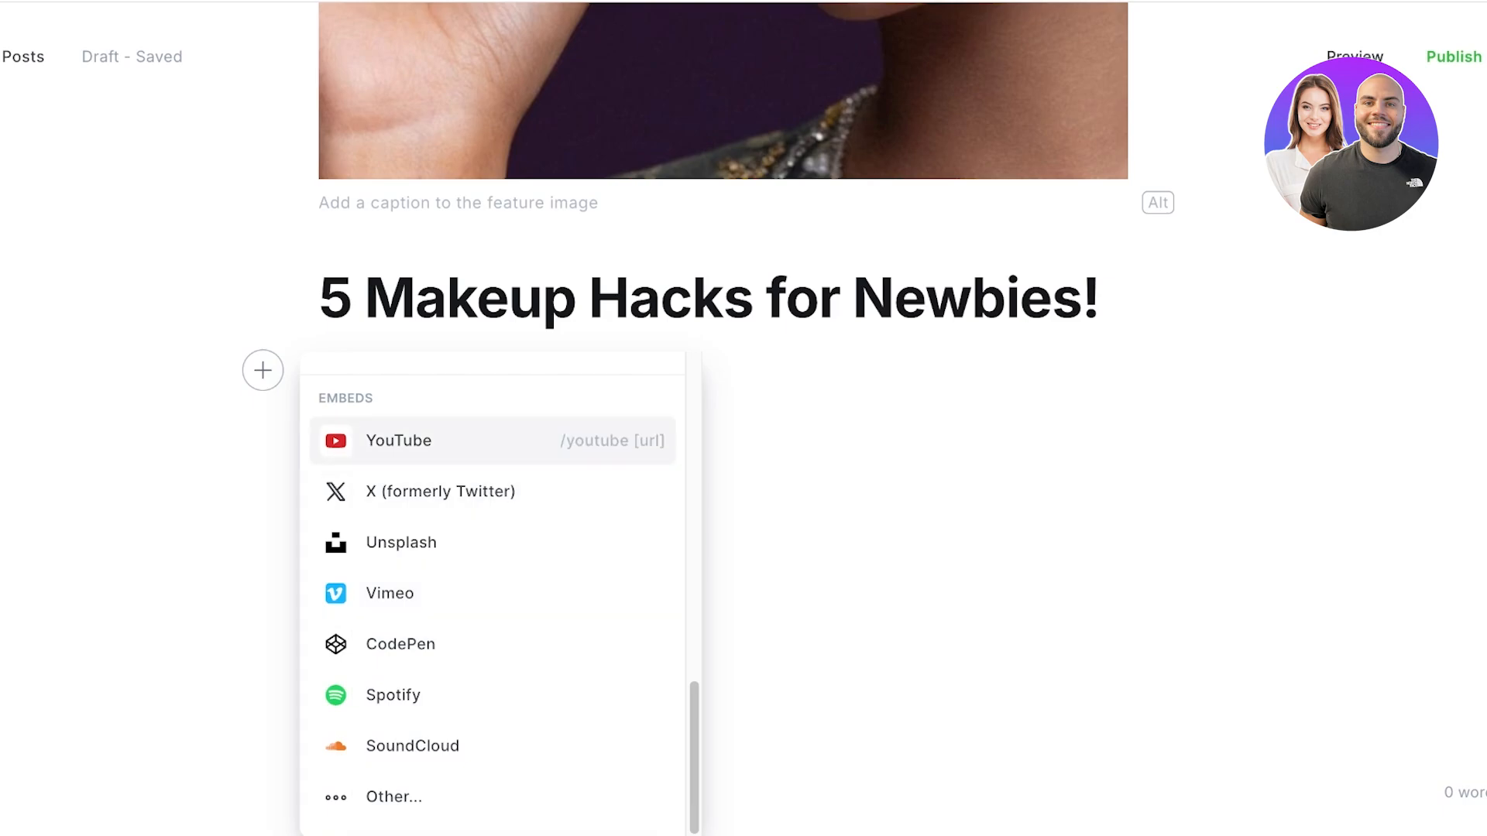
key(Up)
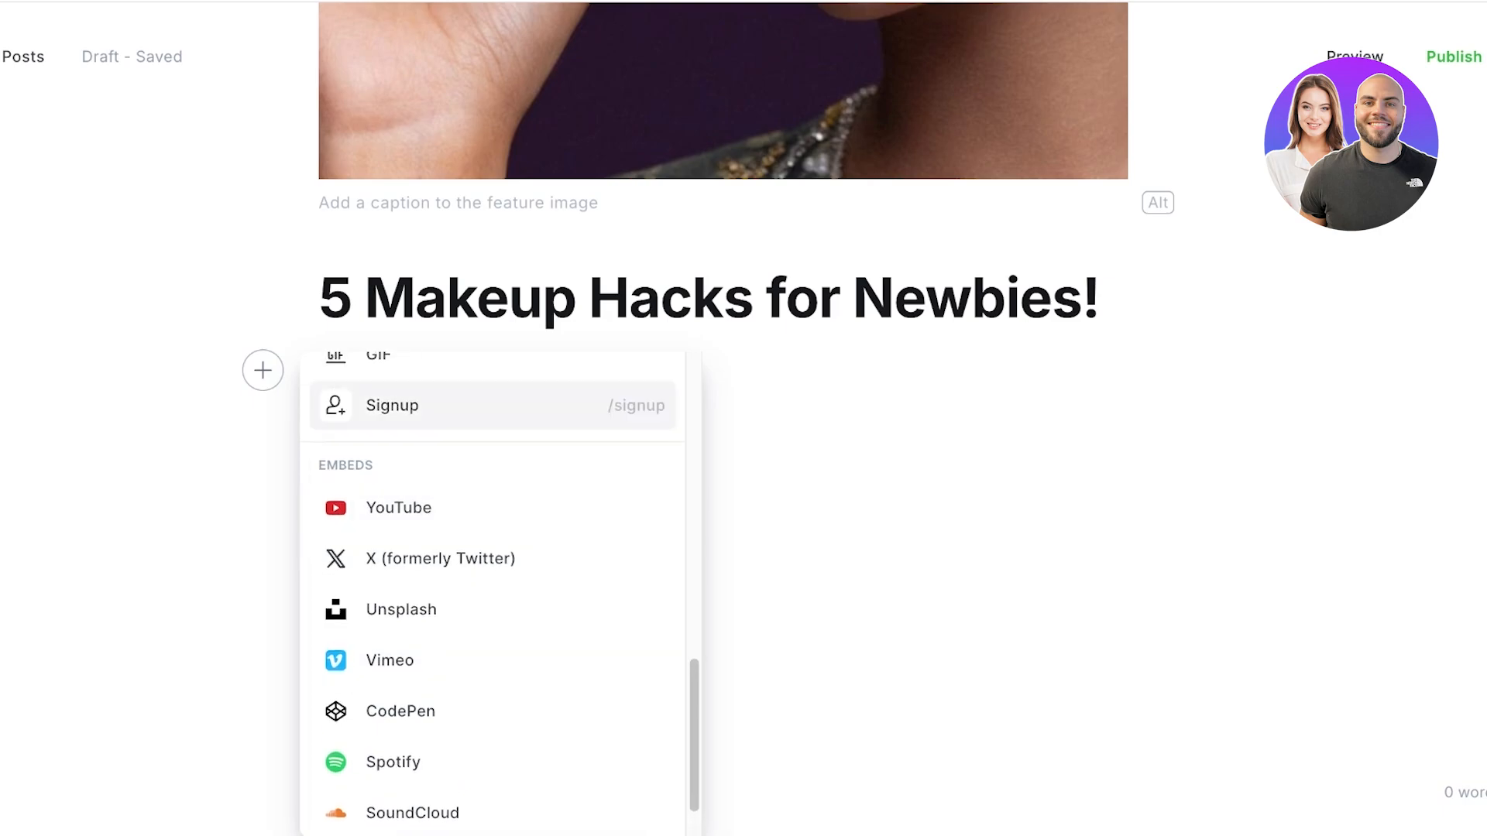
key(Down)
key(Up)
key(Up)
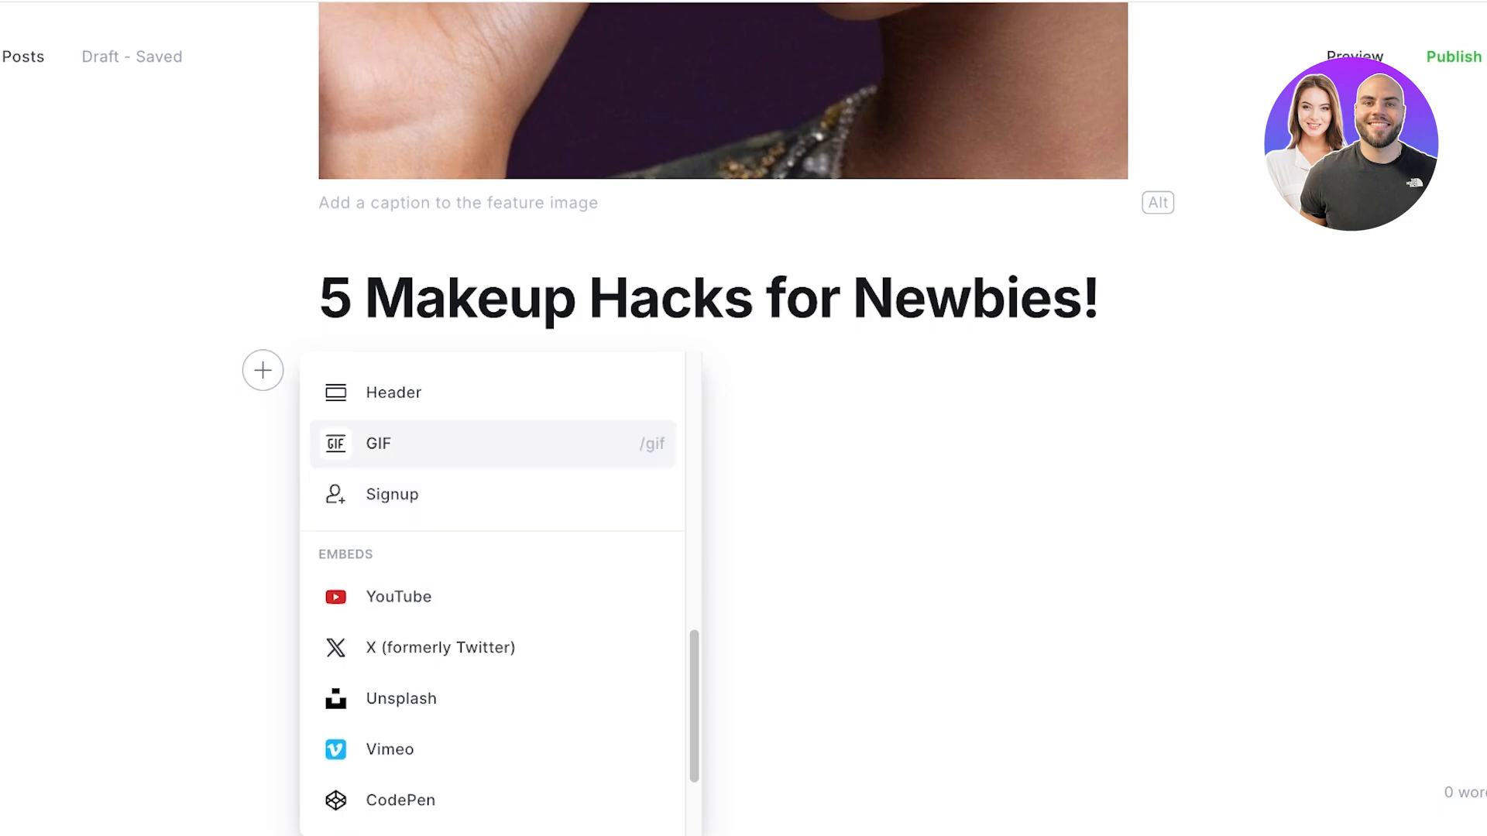
key(Up)
key(Up)
key(Up)
key(Up)
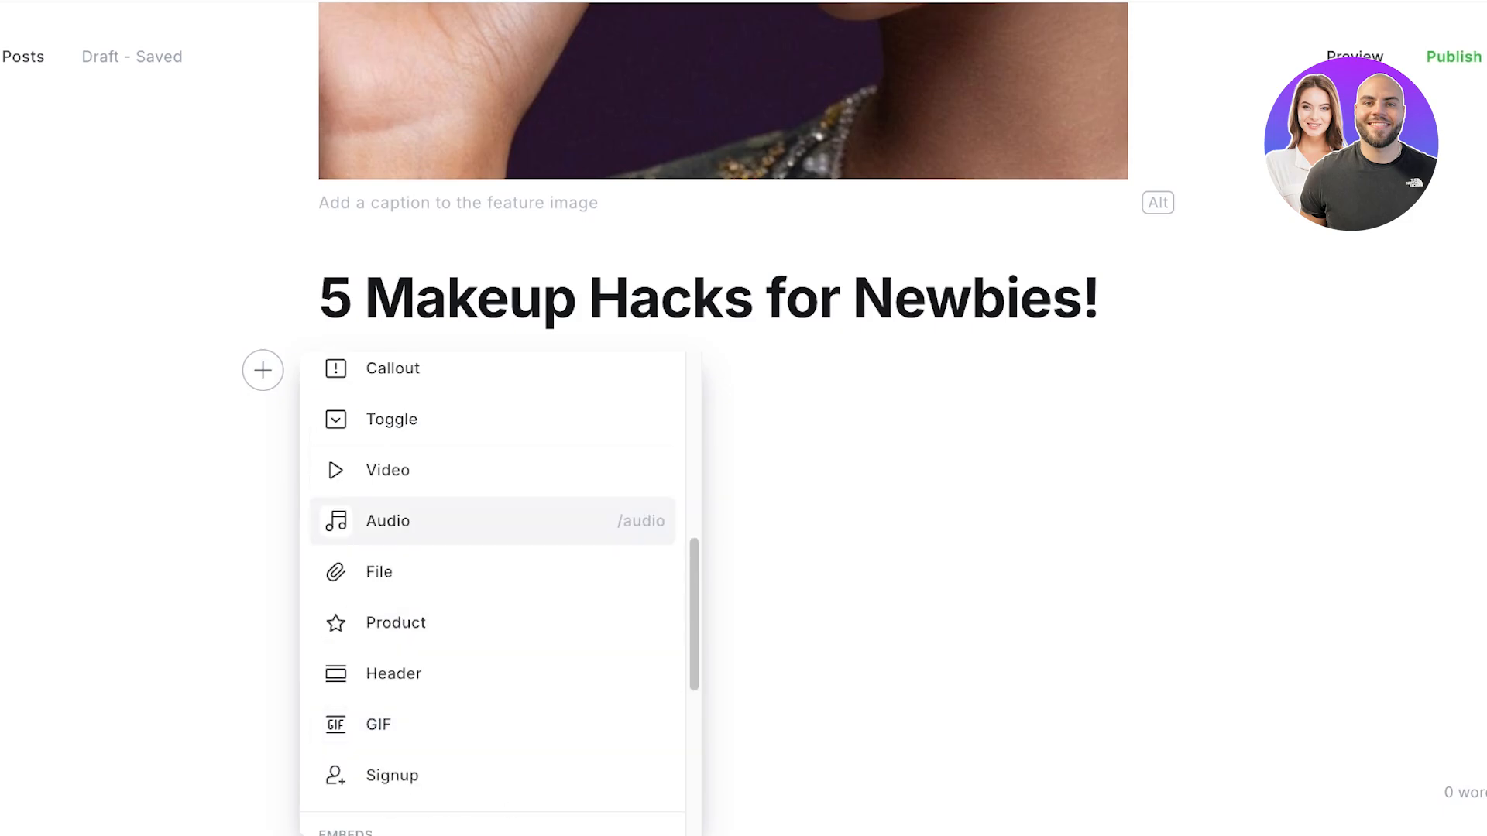
key(Up)
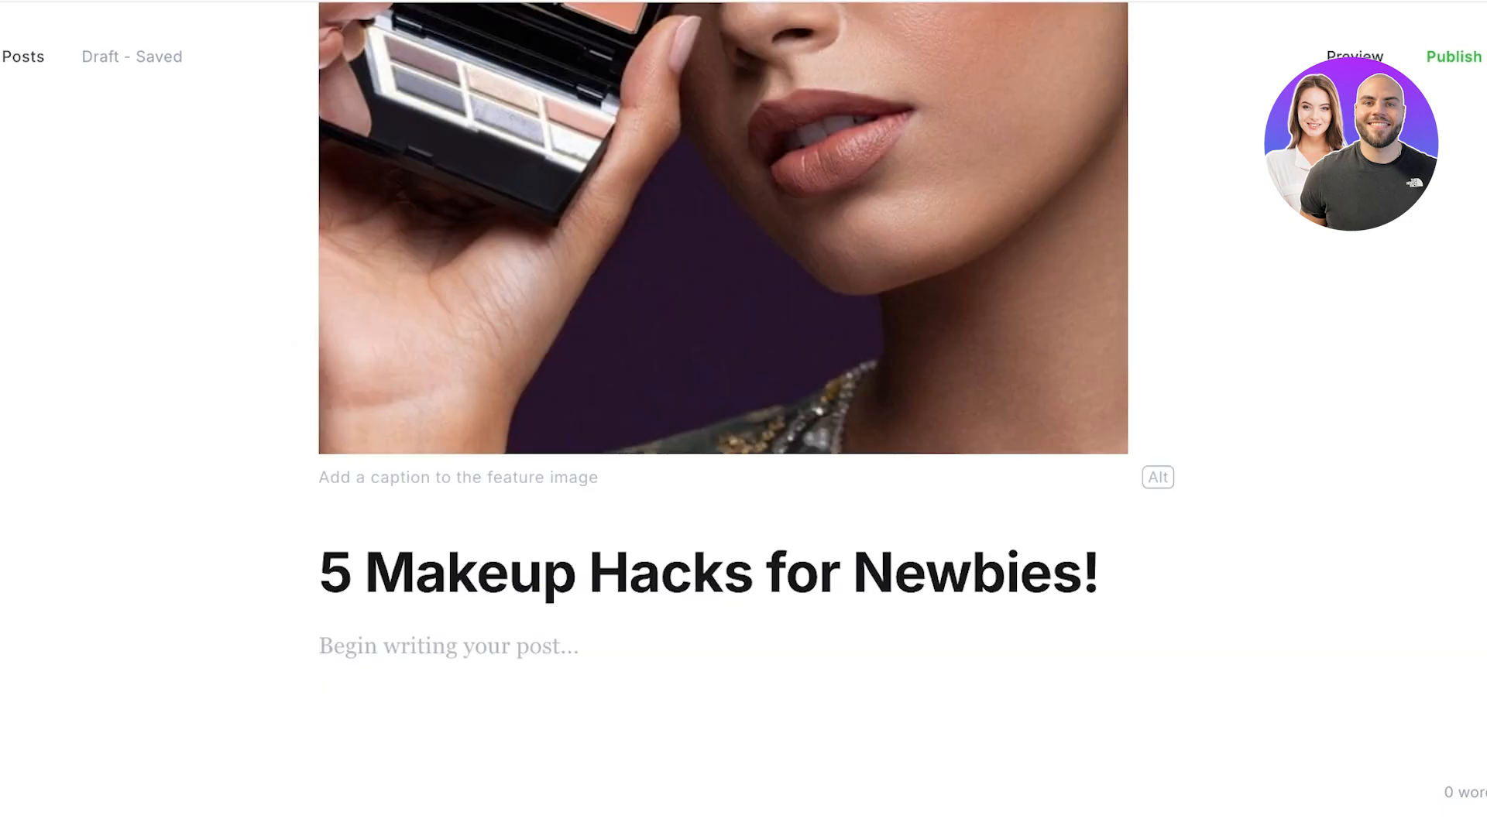
Step: Write the intro line 'Save your life and your time with these tips' in the post body
click(333, 646)
text(A)
key(BackSpace)
text(1)
key(BackSpace)
text(Save your )
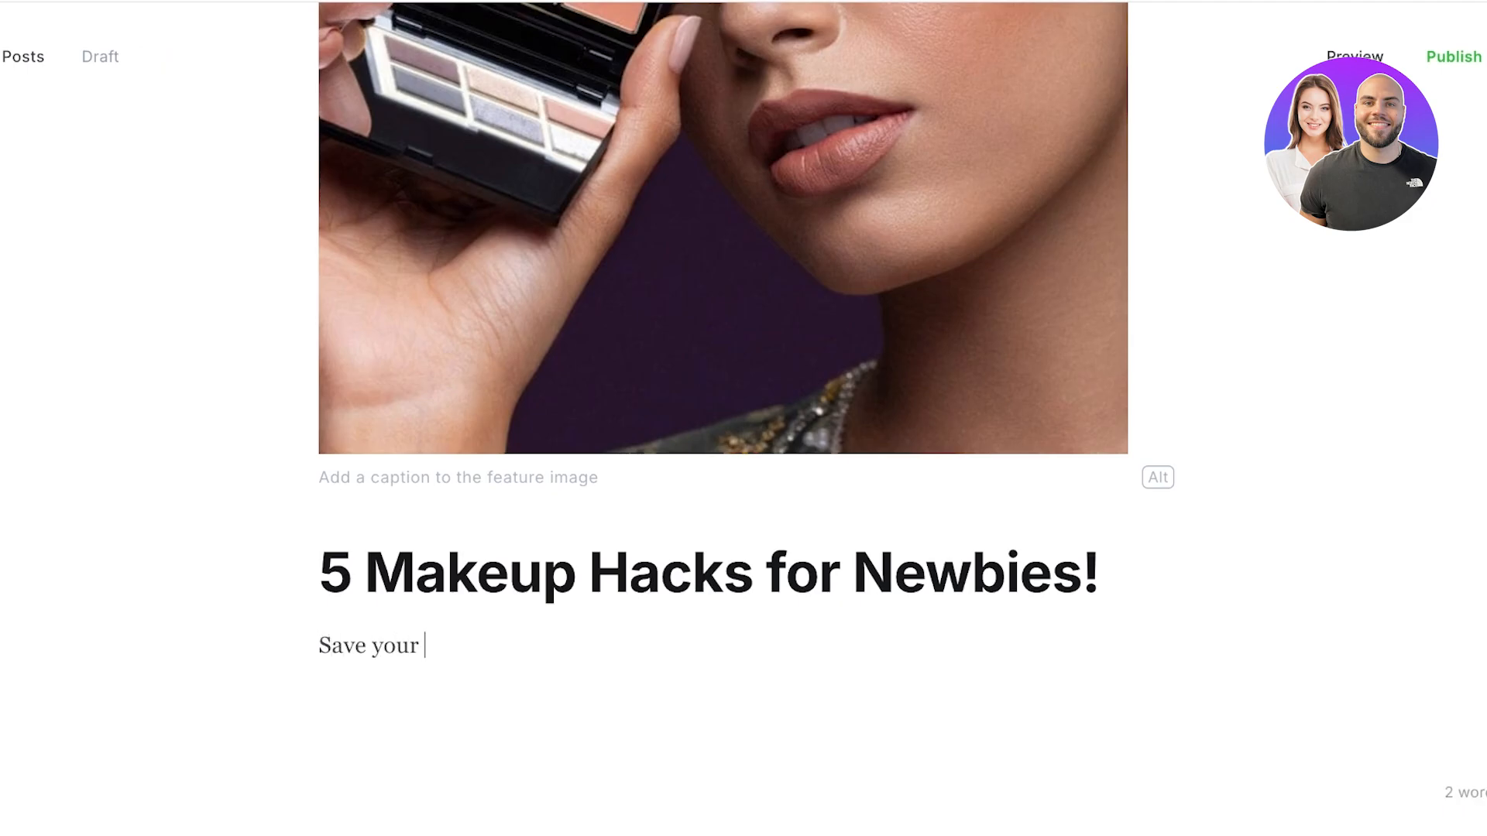
text(life and your time with this)
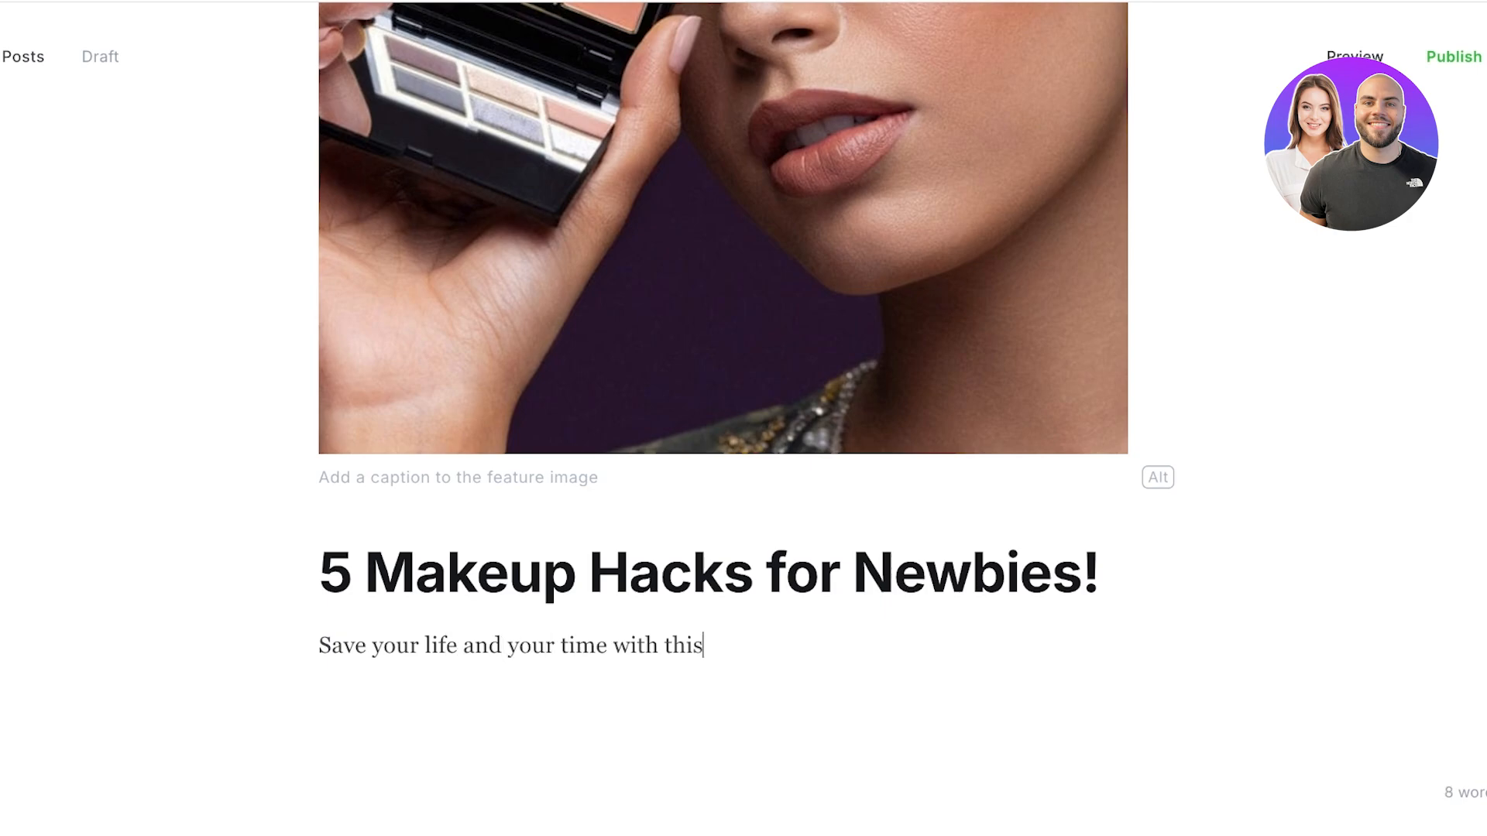
key(BackSpace)
key(BackSpace)
text(ese tips)
key(Return)
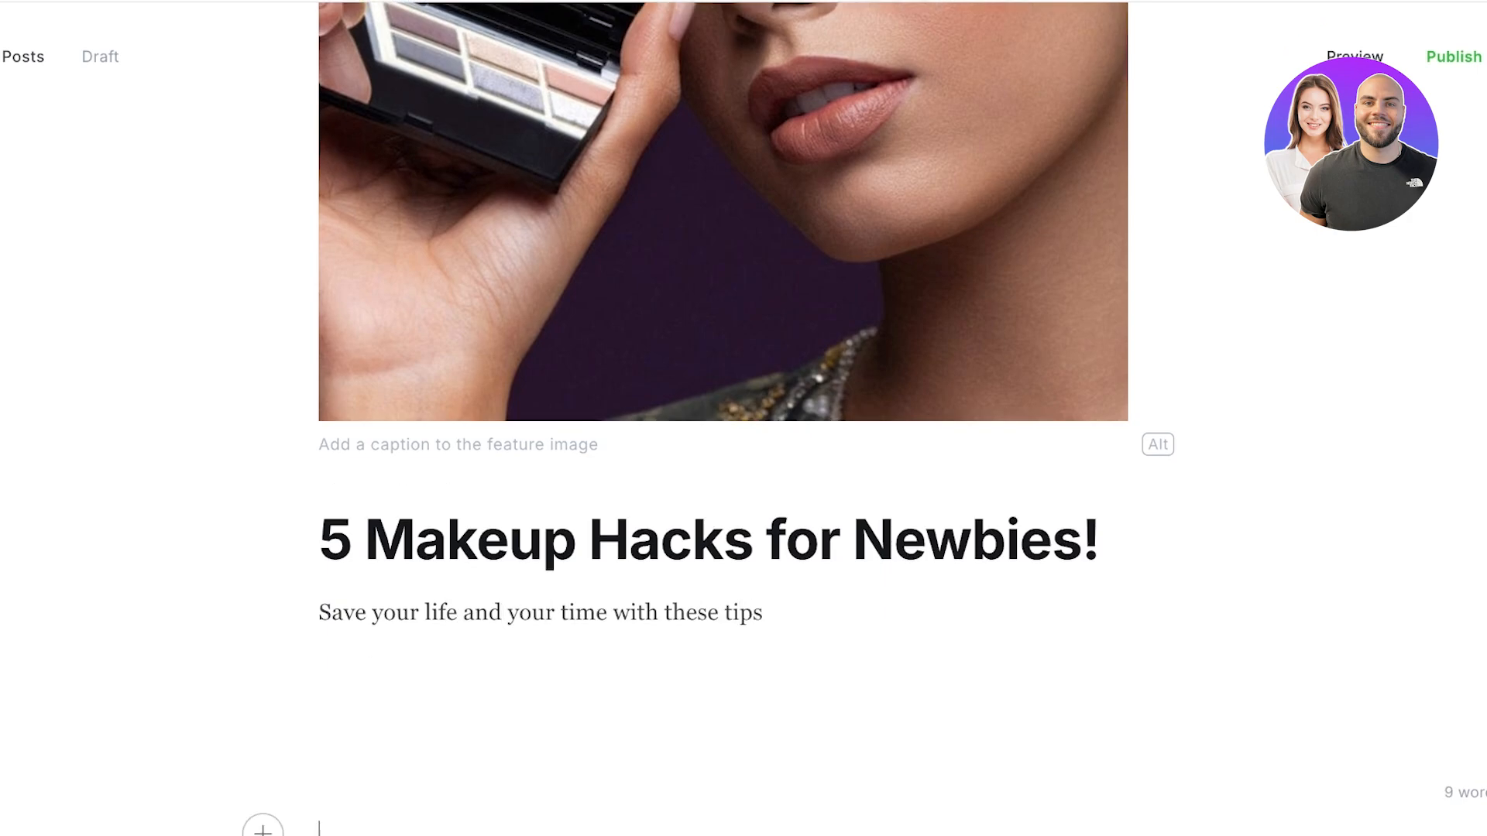
key(Return)
key(BackSpace)
Step: Insert a divider card below the intro line
click(262, 686)
scroll(493, 724, down, 2)
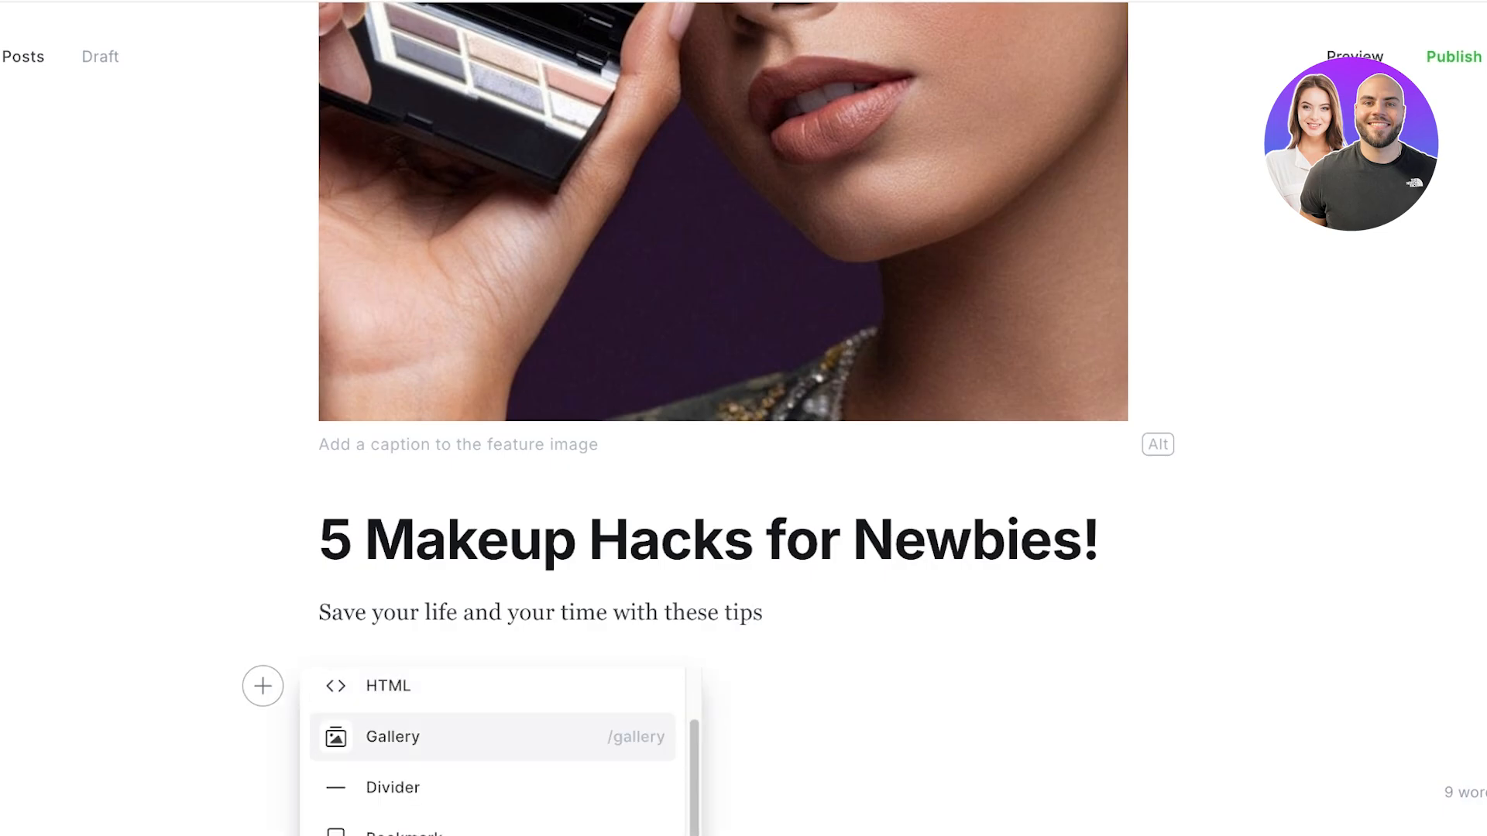
click(393, 788)
scroll(393, 788, down, 2)
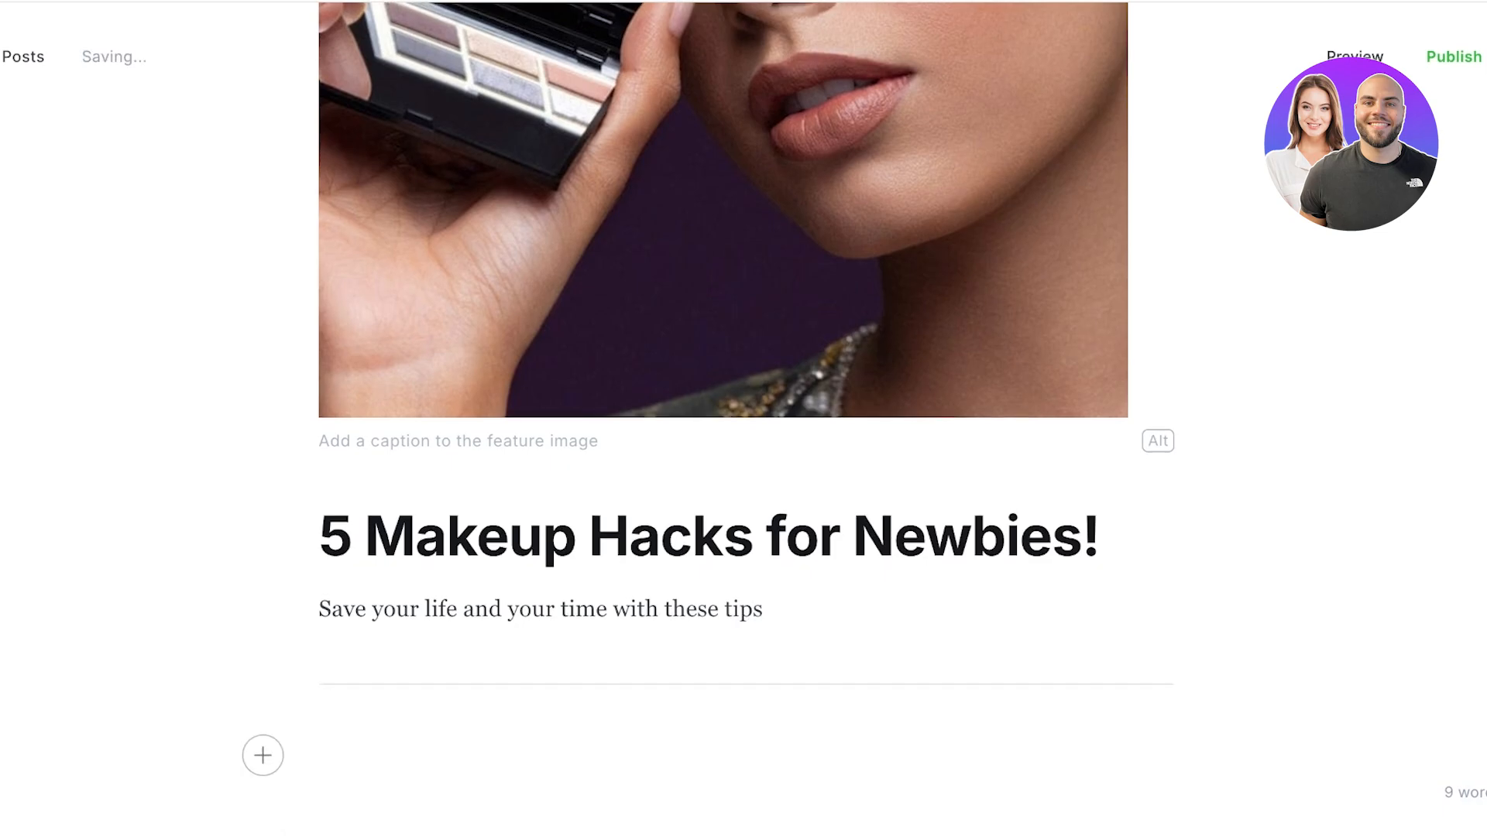
click(262, 645)
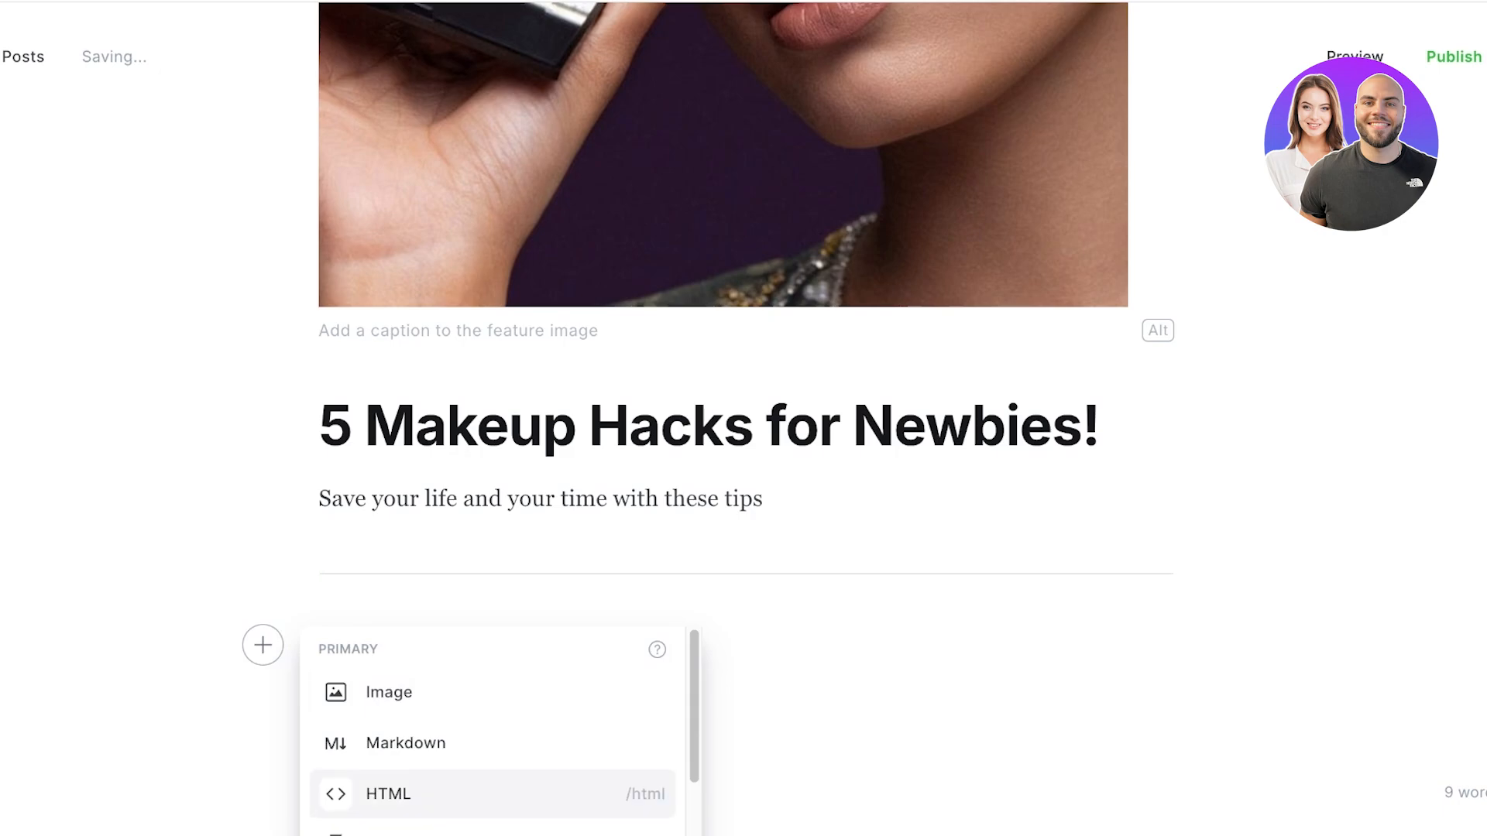
scroll(492, 726, down, 2)
scroll(493, 697, down, 5)
key(Escape)
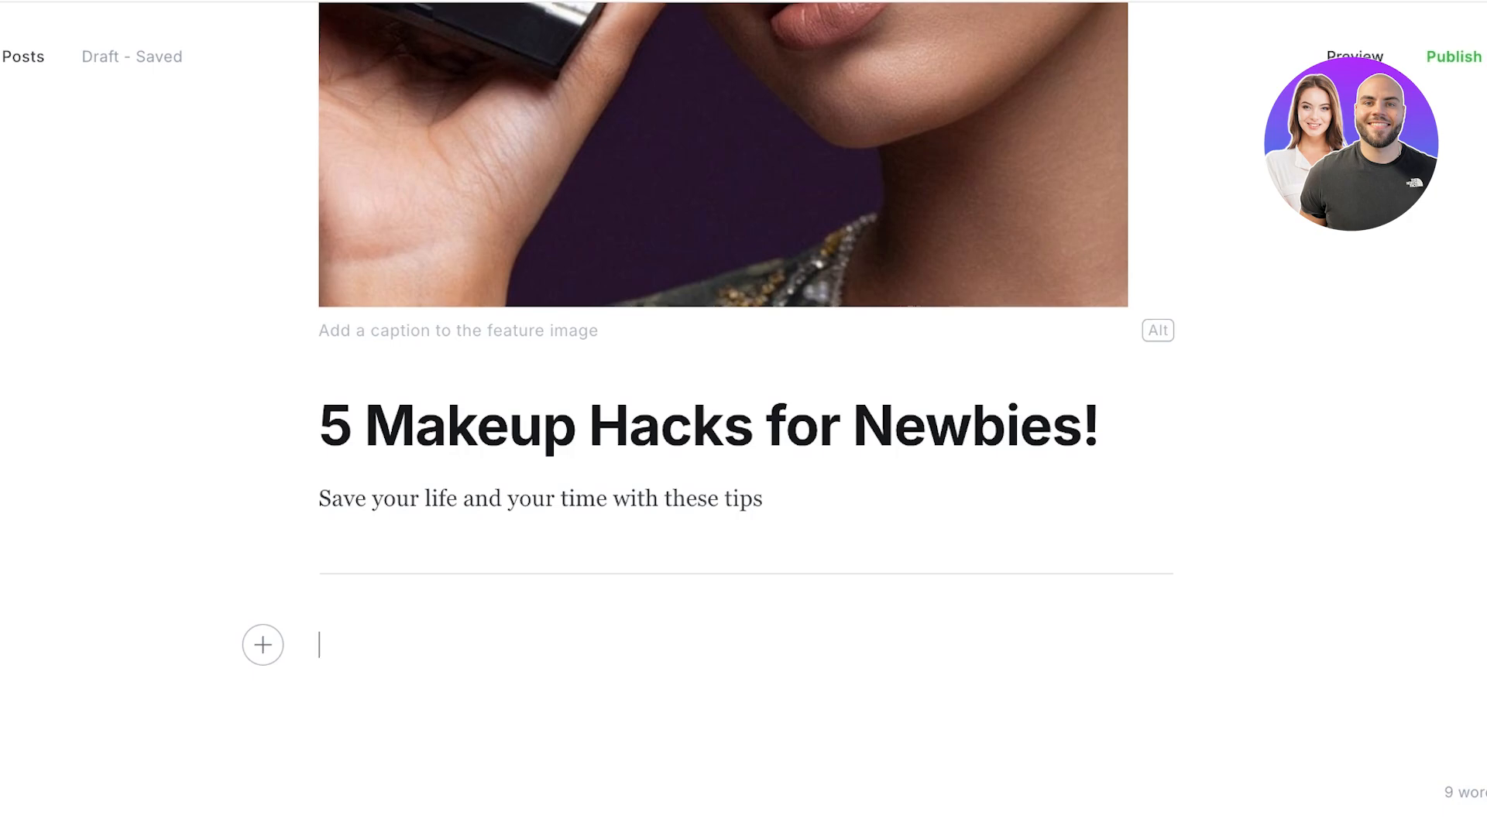
Step: Add '1. Always use a beauty blender for seamless blurs!' formatted as a bold italic heading
text(1. Always )
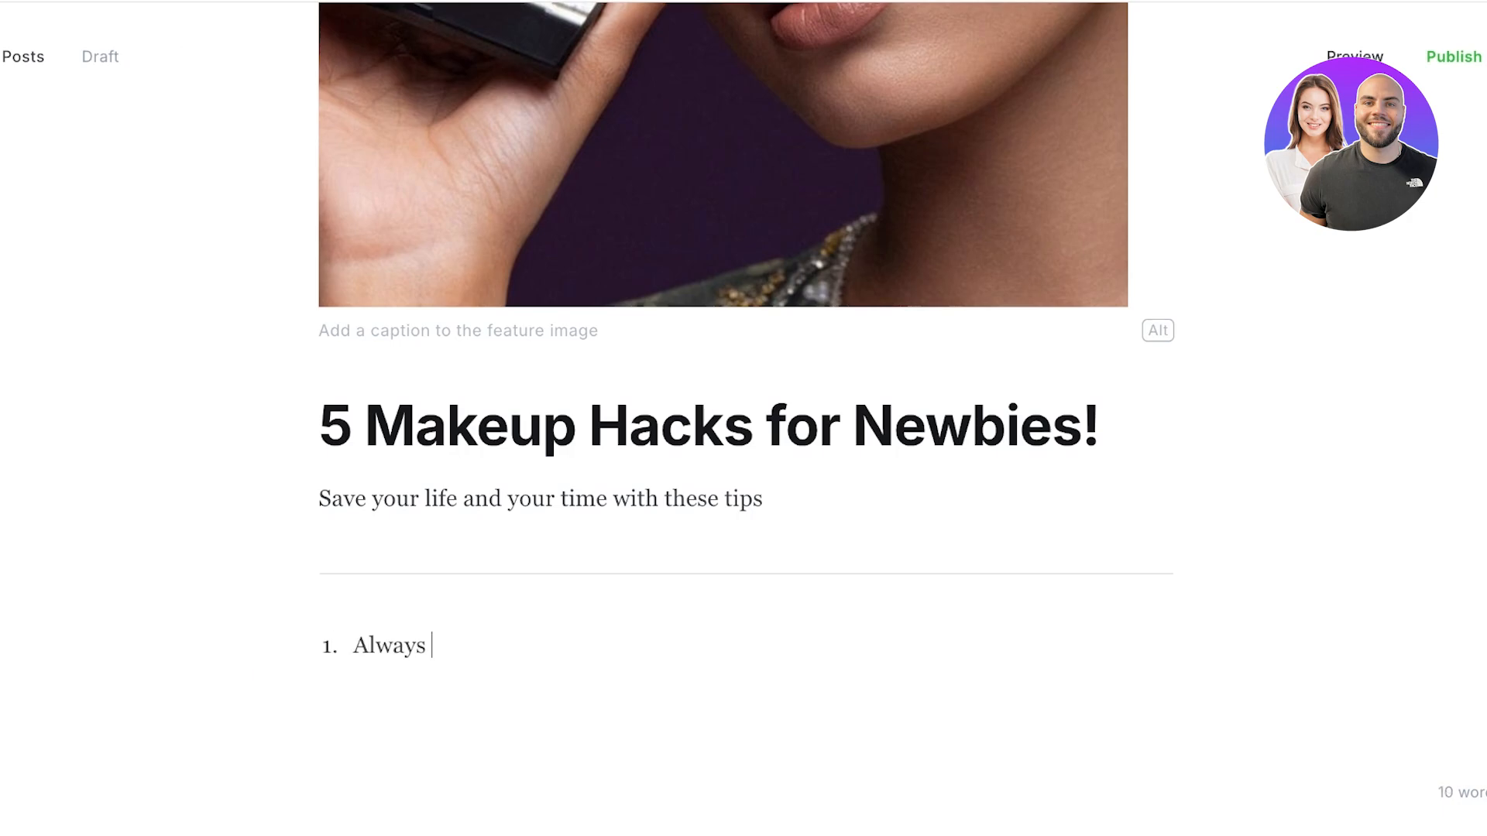
text(use a beauty b)
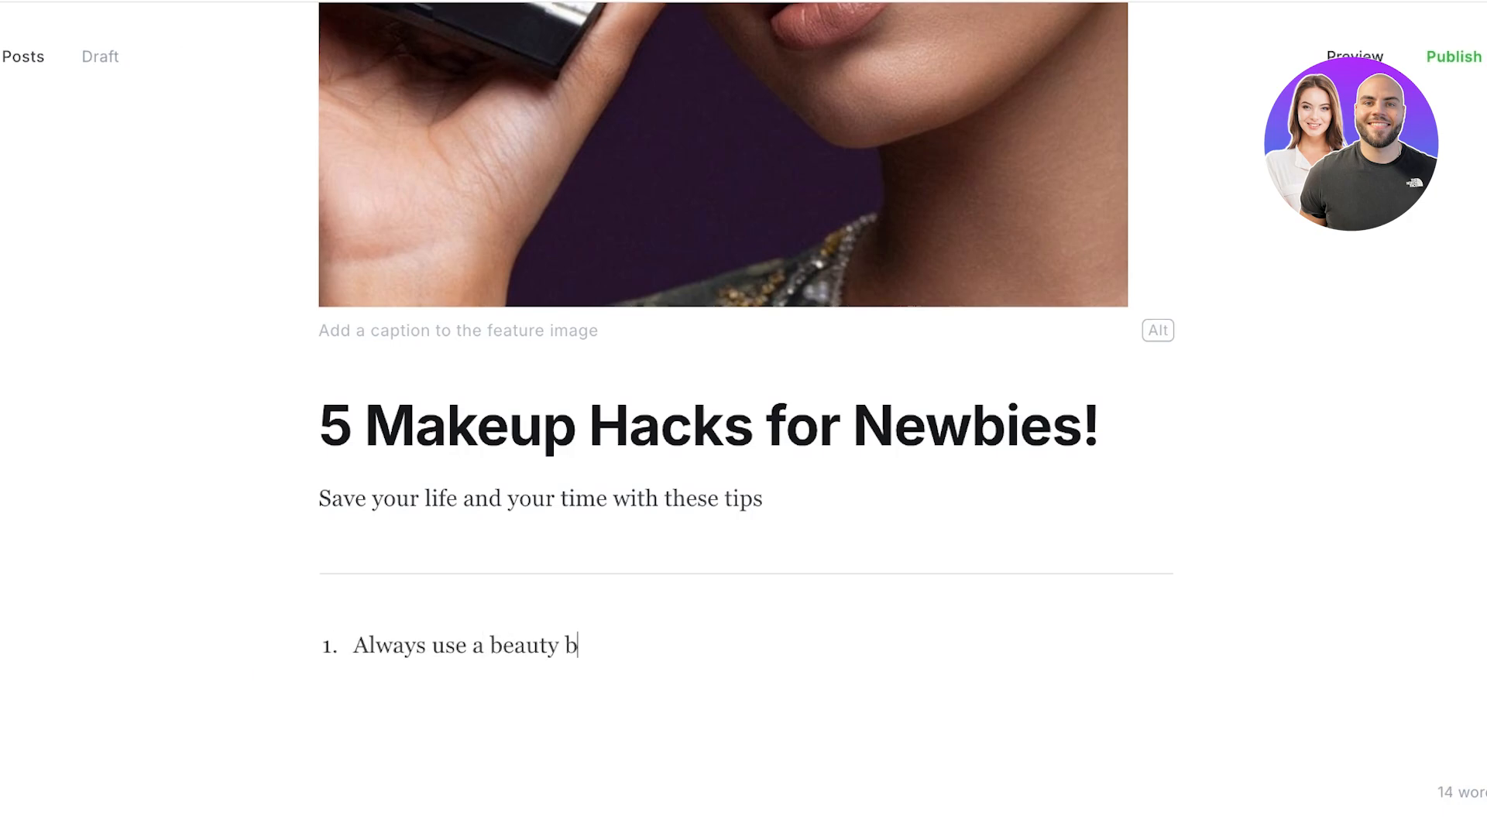
text(lender for seam)
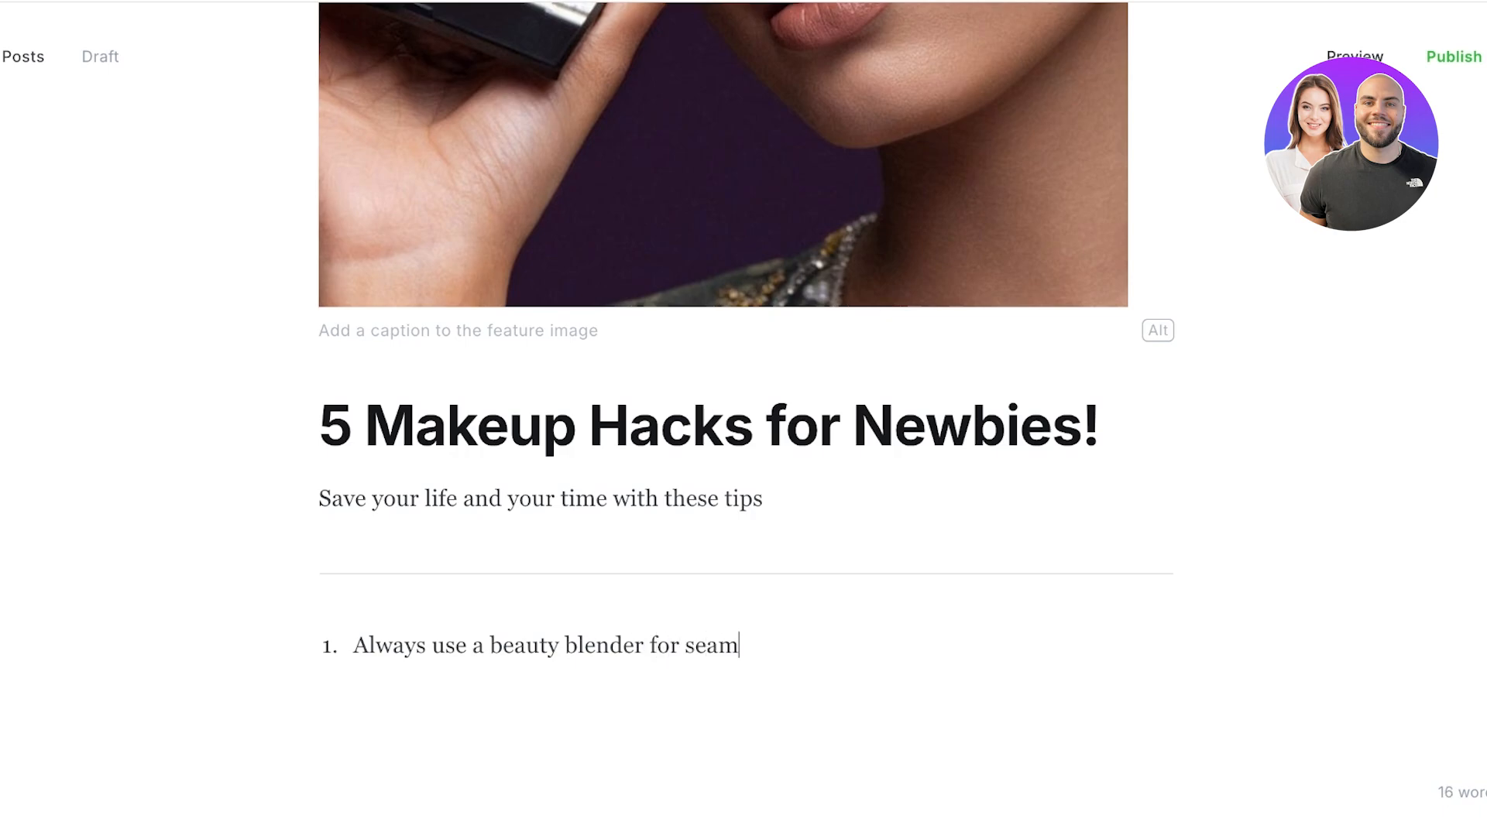
text(less blurs!)
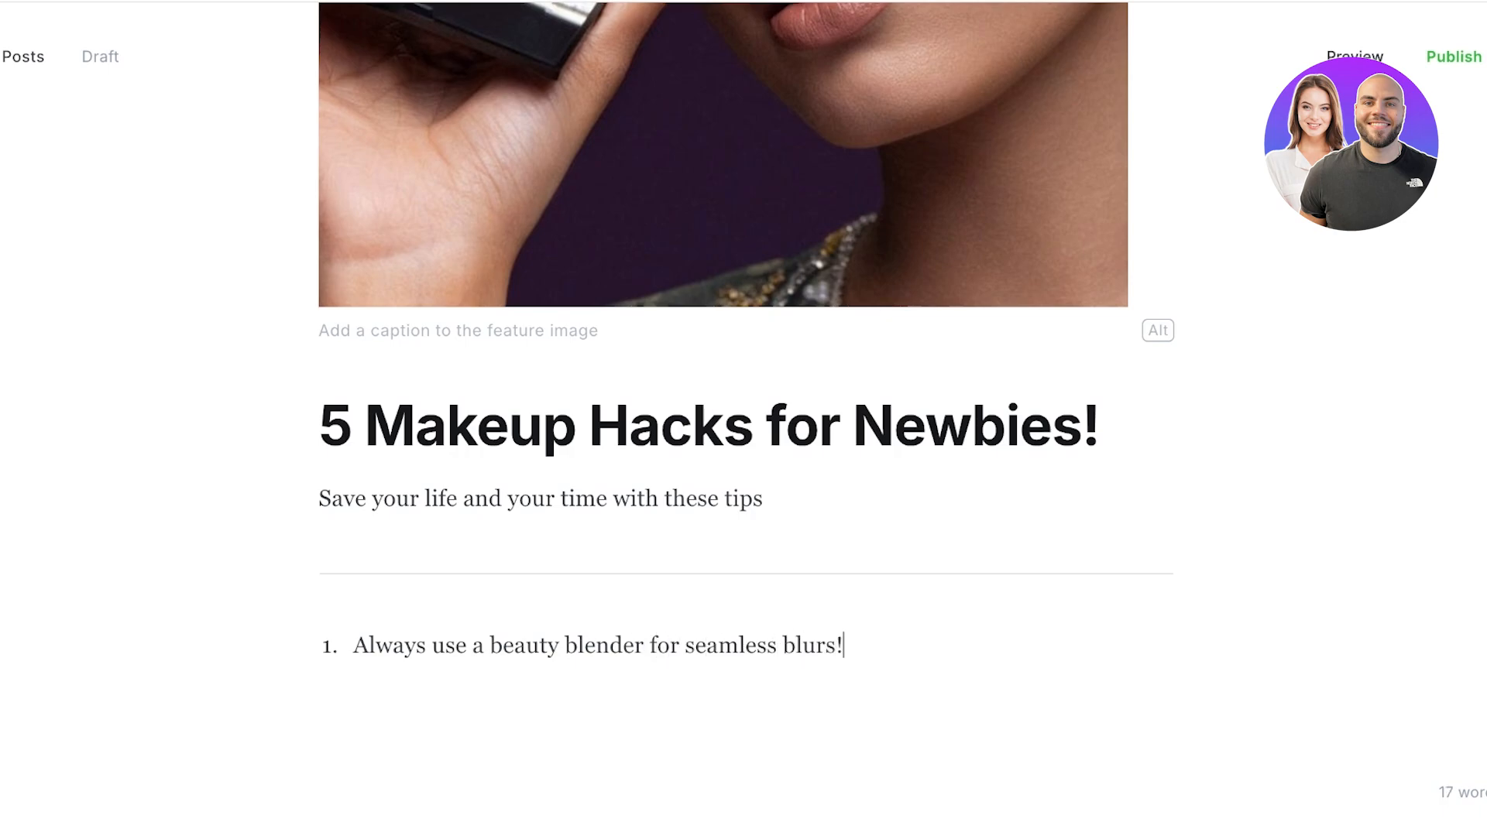
double_click(769, 646)
triple_click(772, 646)
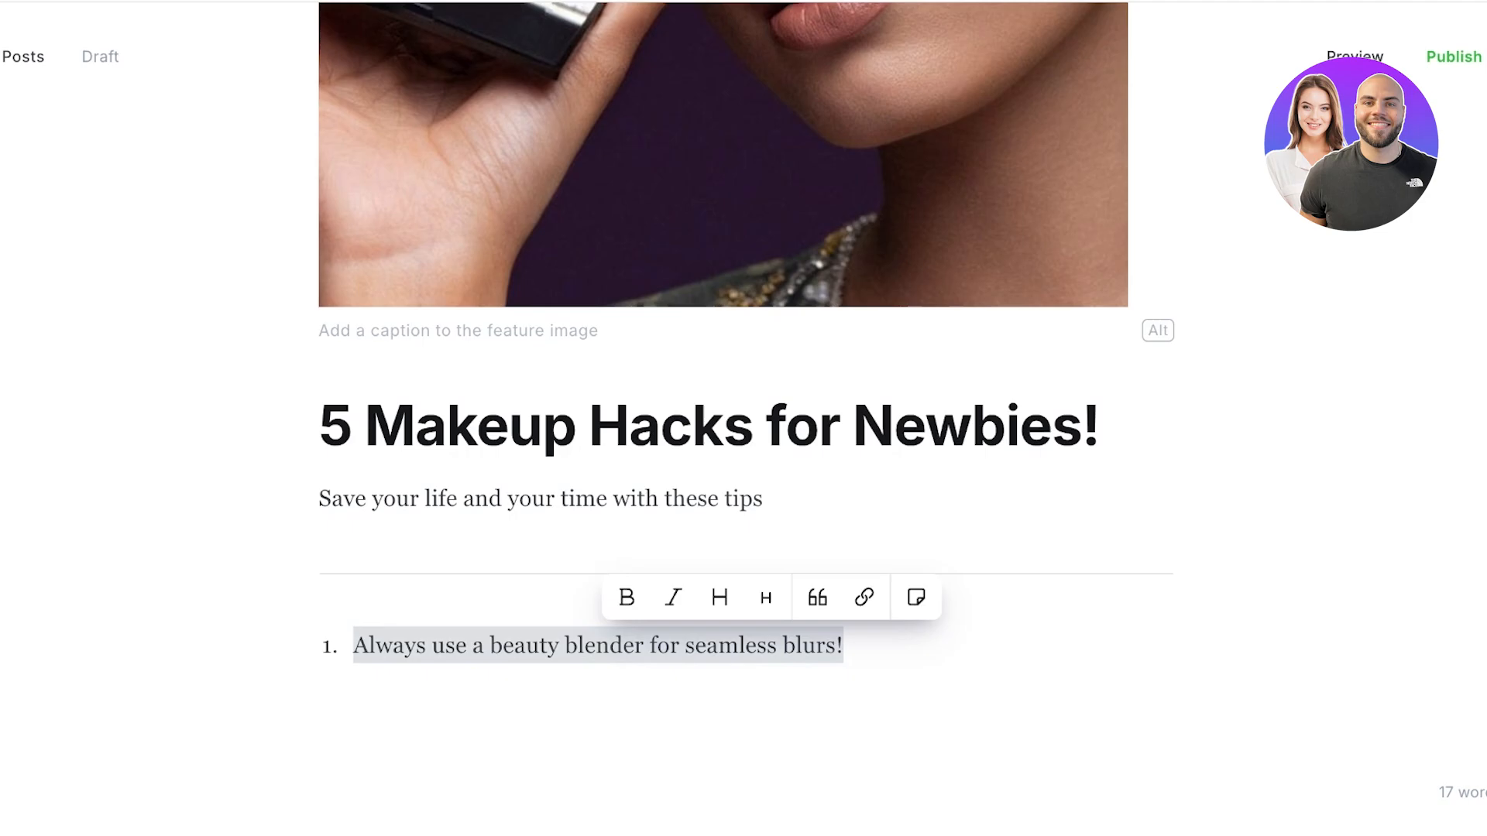
click(626, 597)
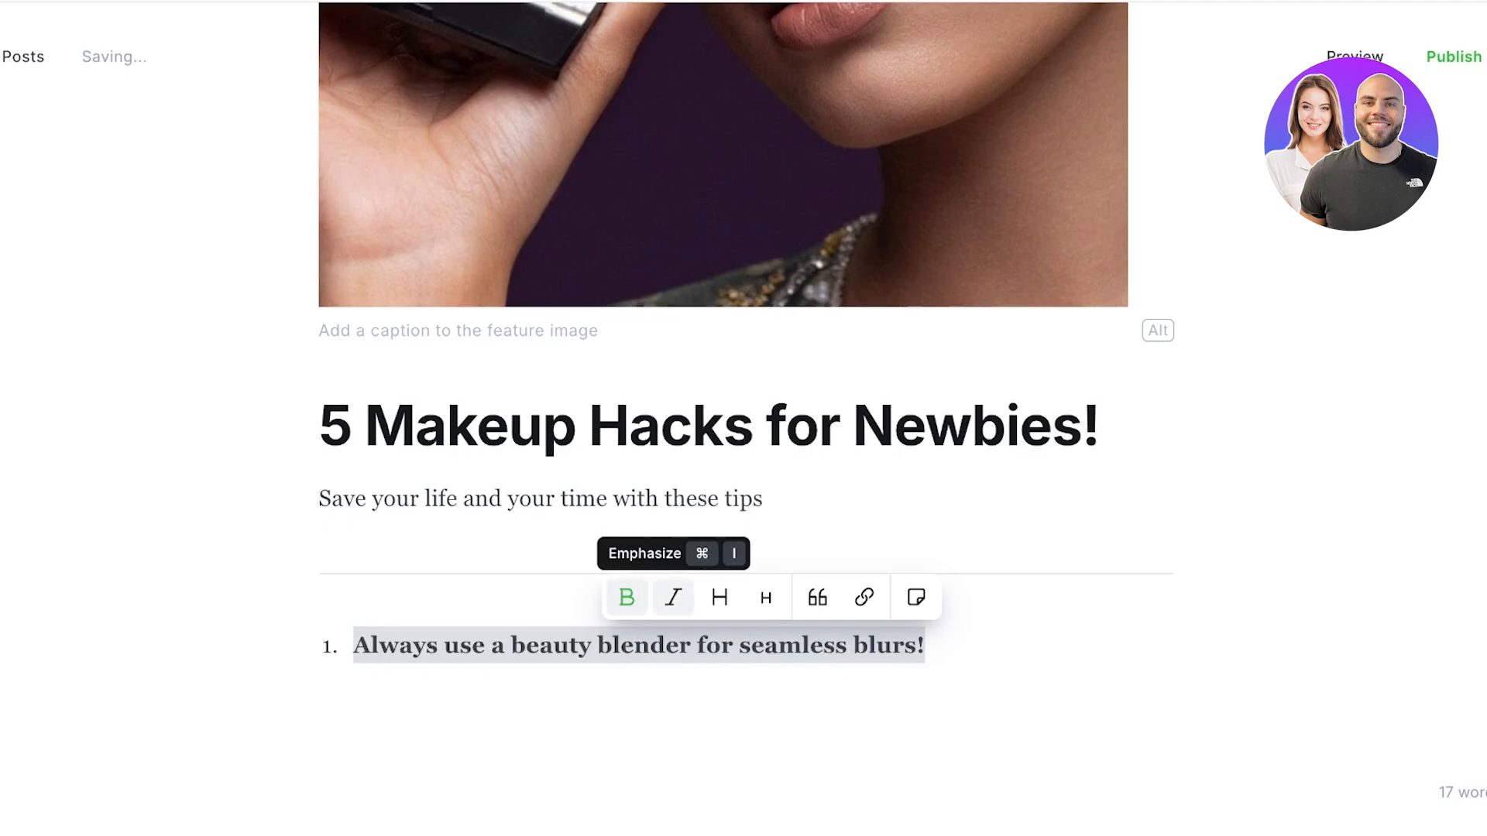
click(673, 597)
click(719, 597)
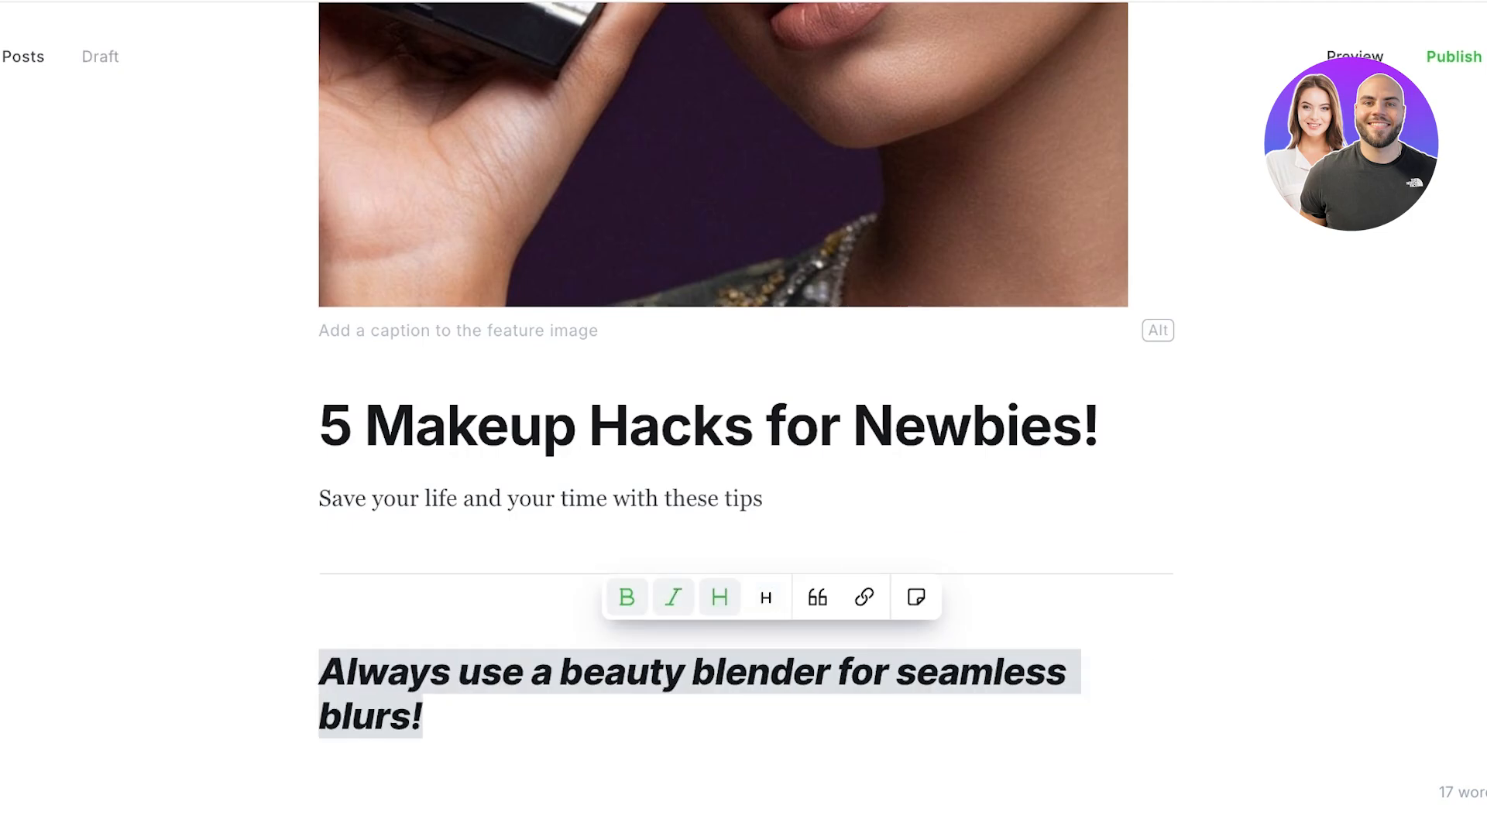
Step: Bring up the publish options for the post
click(425, 717)
scroll(723, 480, up, 10)
click(1454, 56)
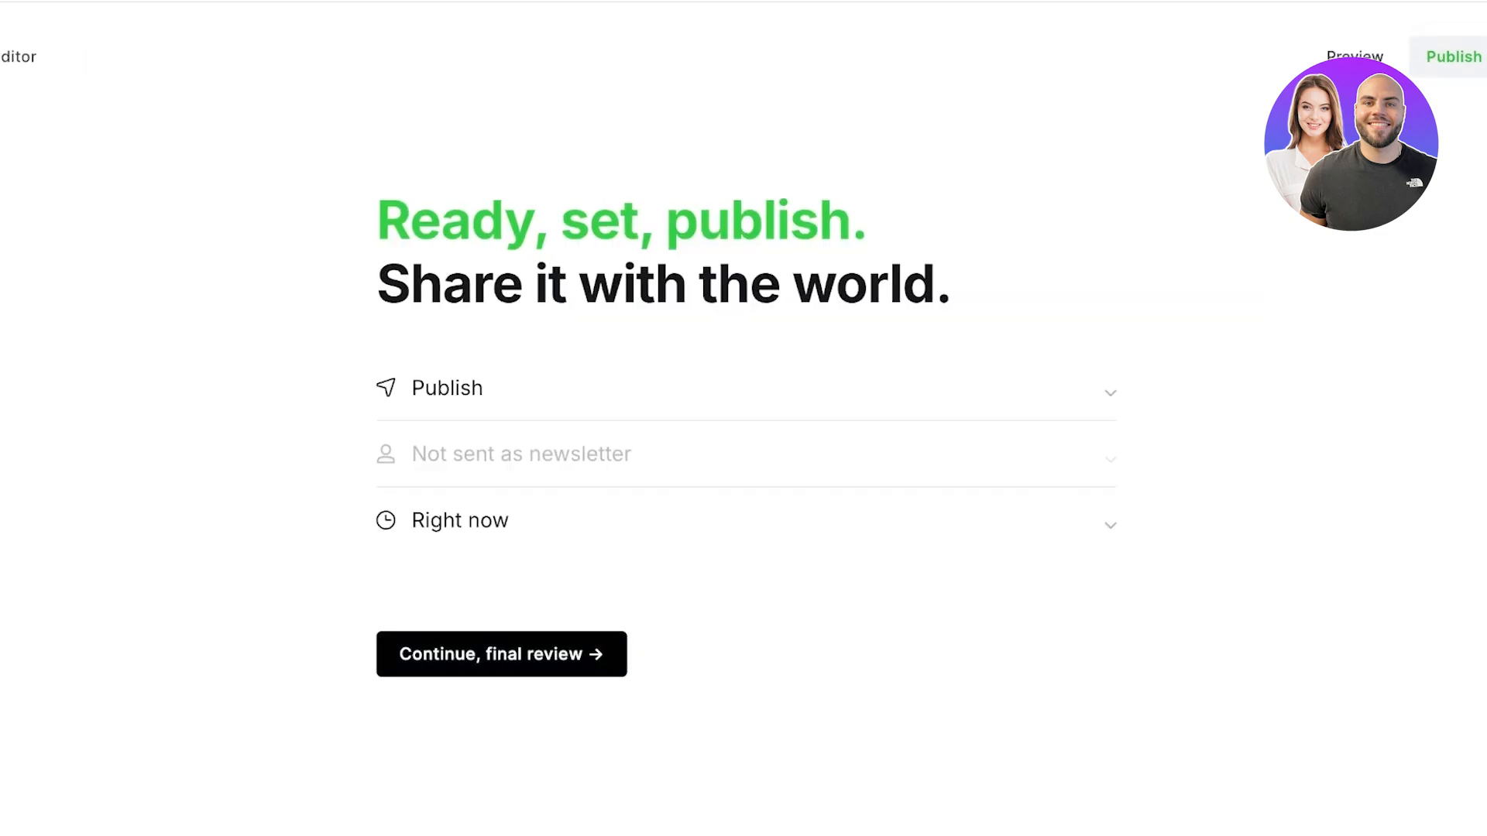
Step: Publish '5 Makeup Hacks for Newbies!' right now, dismiss the share window, and view the live Spencer site
click(501, 653)
key(Return)
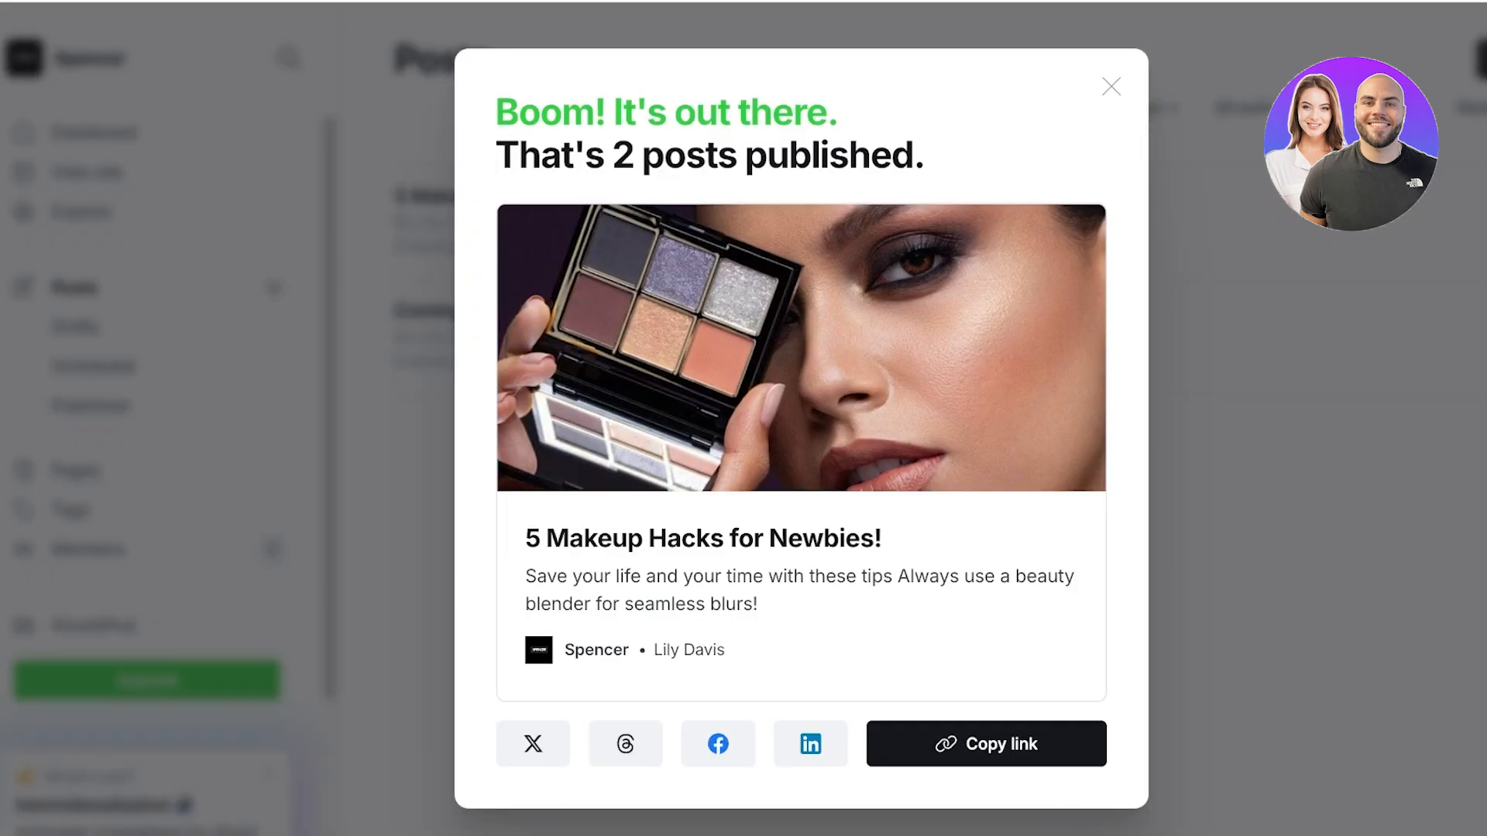
click(1111, 86)
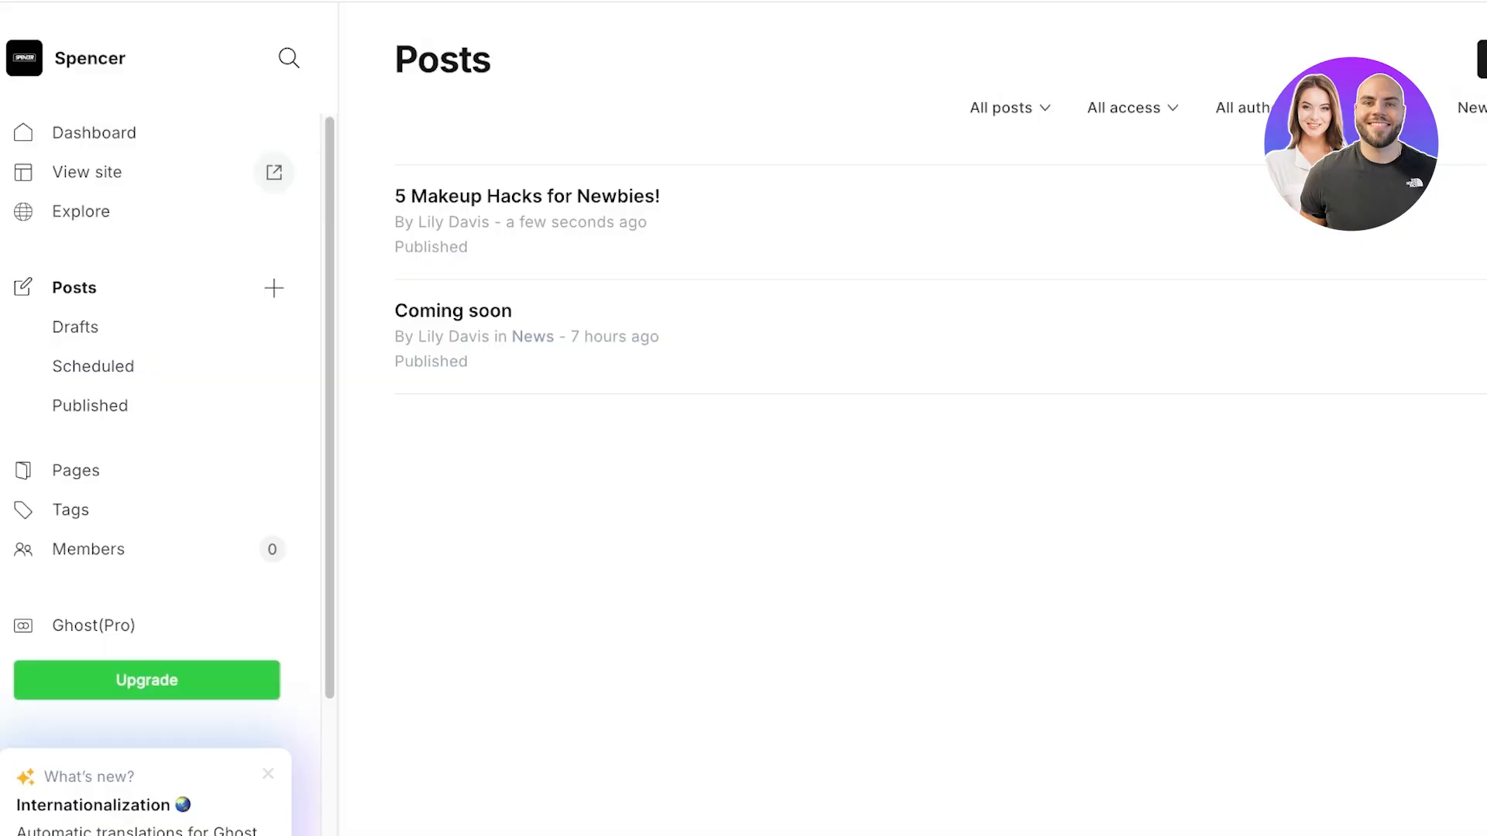
click(274, 172)
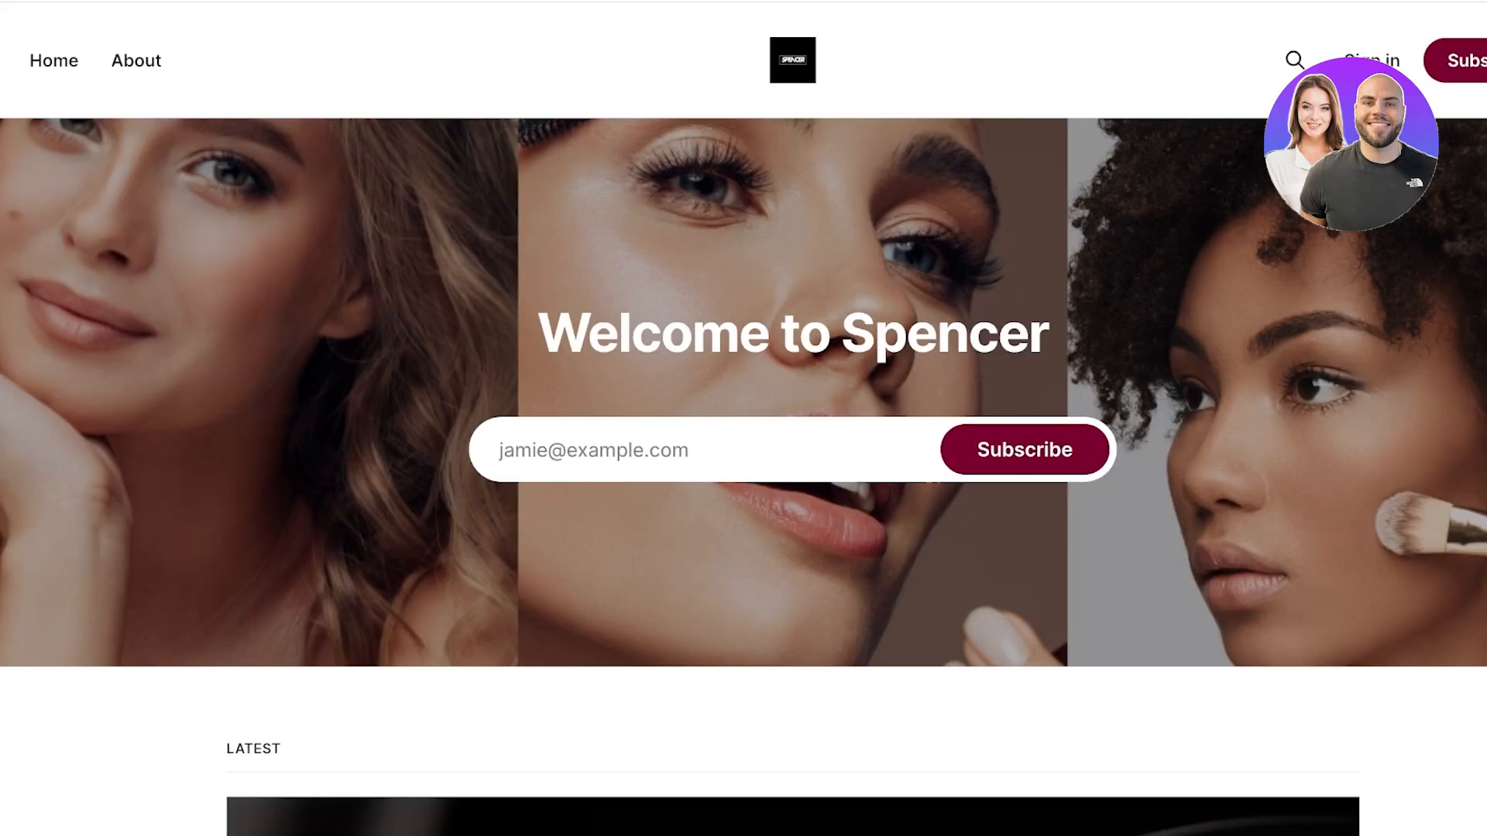